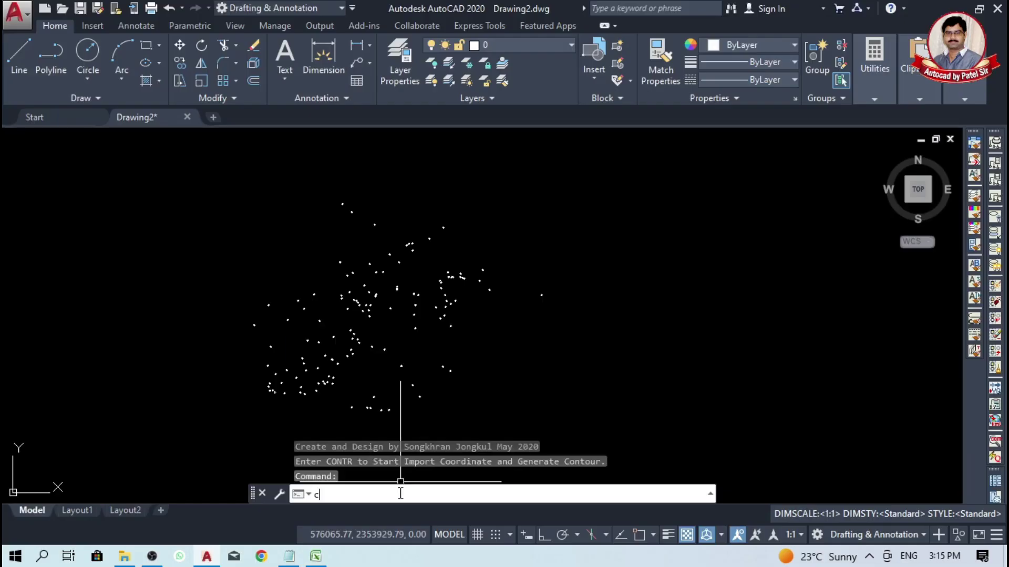
Step: Run CONTR and enable generating from a CSV file and generating contour lines
{"action": "type", "text": "contr"}
{"action": "key", "text": "Return"}
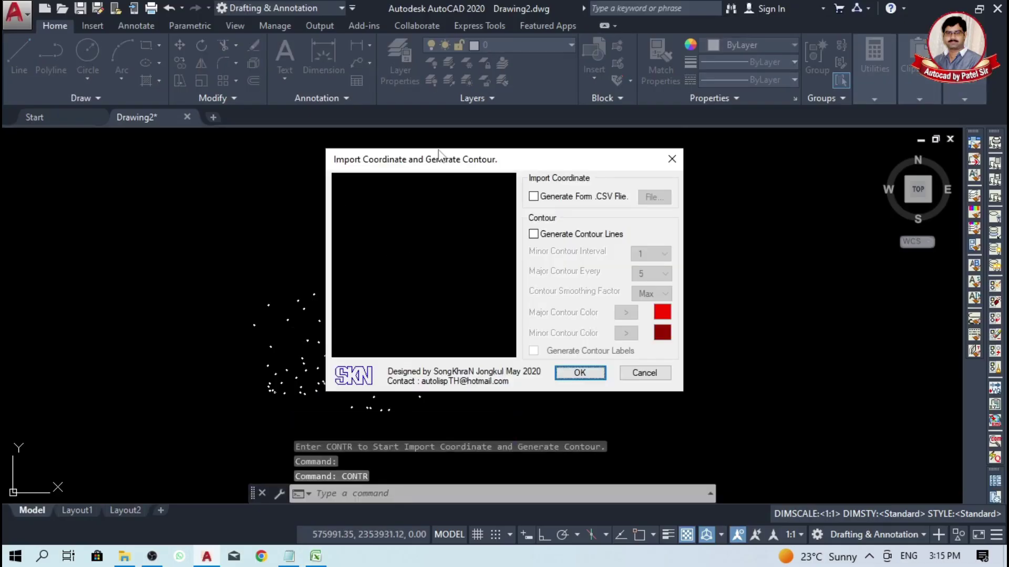
{"action": "left_click_drag", "start_coordinate": [597, 156], "coordinate": [373, 157]}
{"action": "left_click", "coordinate": [317, 191]}
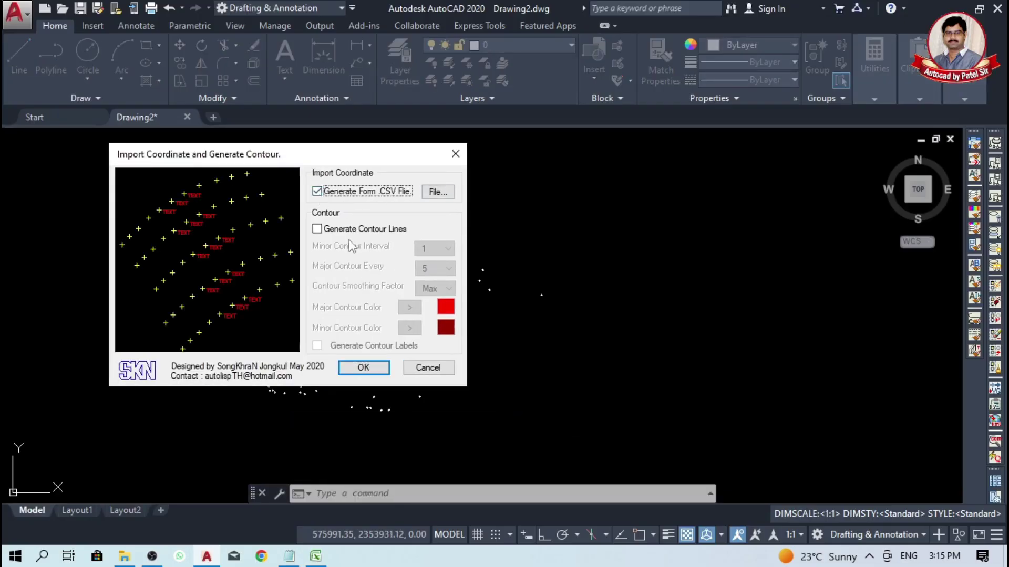
{"action": "left_click", "coordinate": [318, 229]}
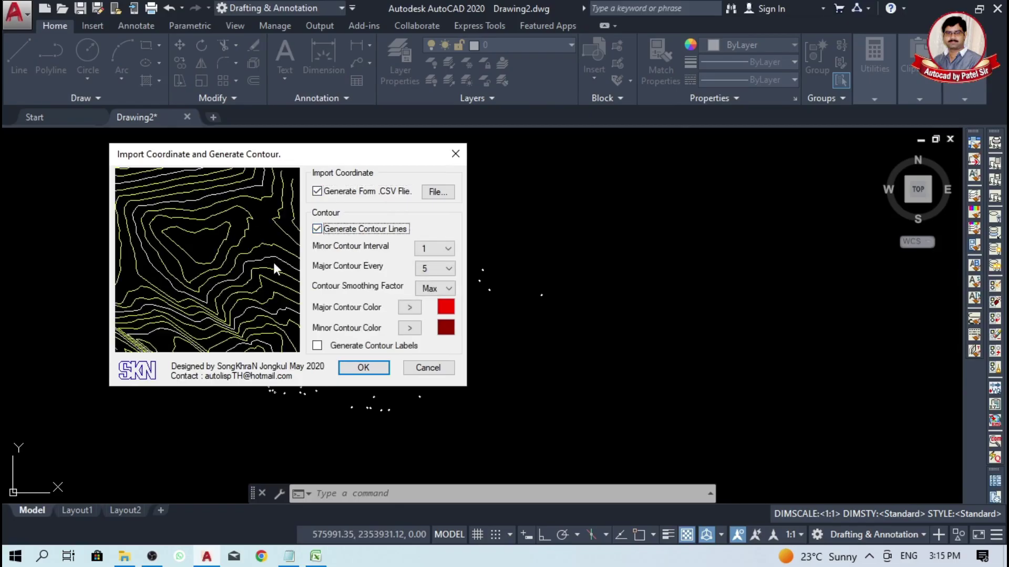
Step: Set the minor contour interval to 0.10 and major contours to every 0.50, and open the major contour color selection
{"action": "left_click", "coordinate": [437, 249]}
{"action": "left_click", "coordinate": [434, 268]}
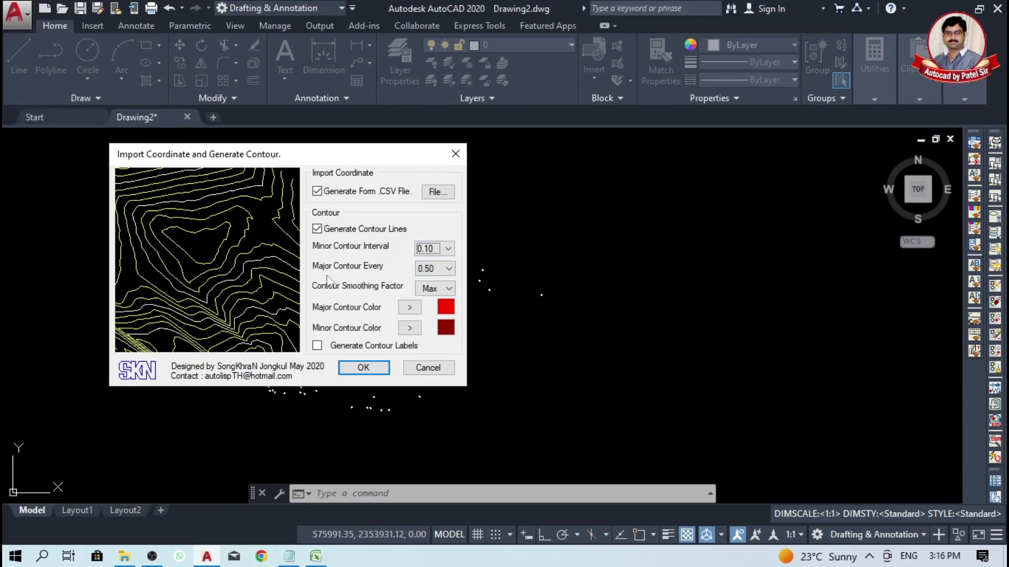
{"action": "left_click", "coordinate": [430, 271]}
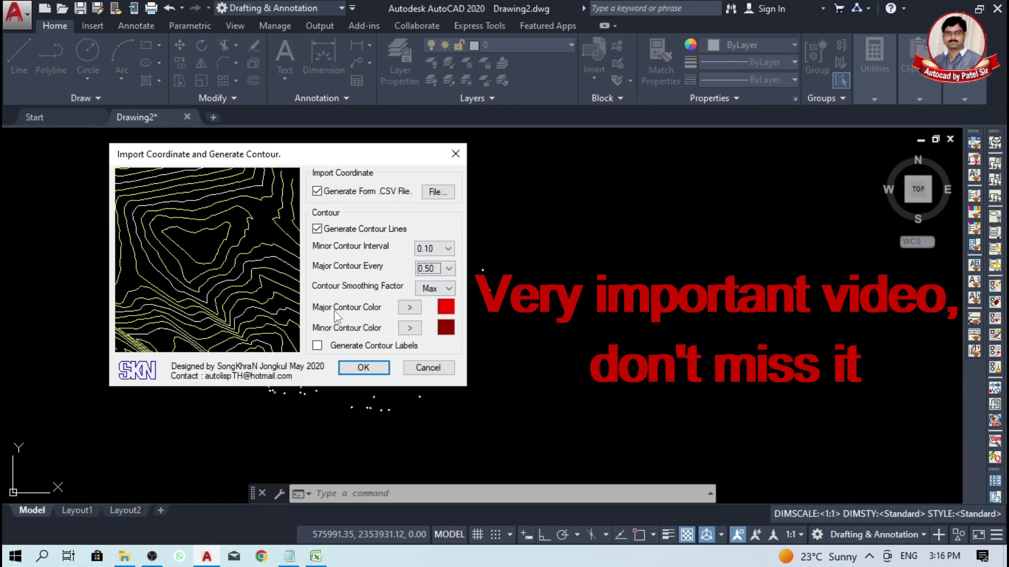
{"action": "left_click", "coordinate": [410, 307]}
{"action": "left_click", "coordinate": [649, 379]}
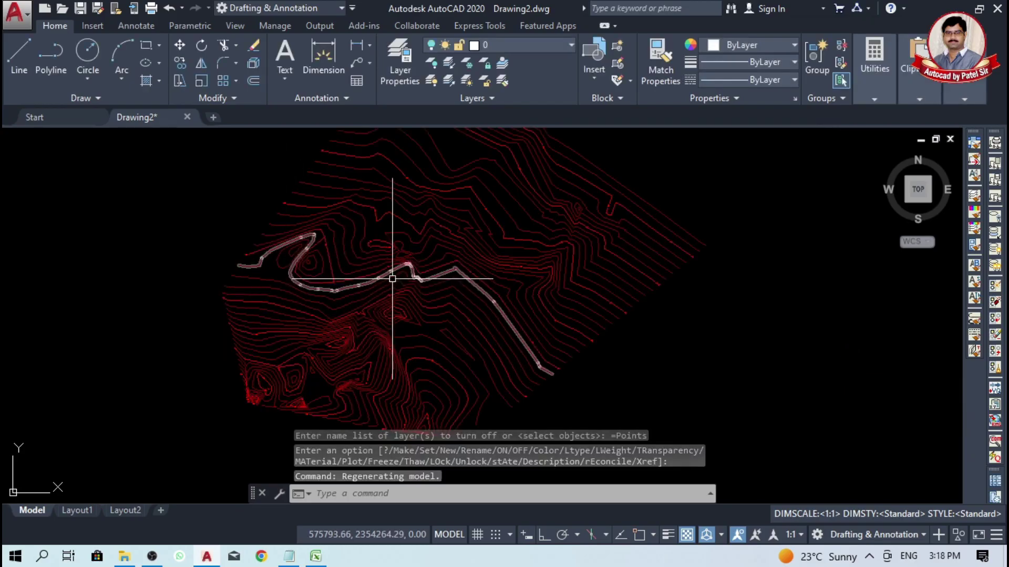
Step: Inspect the generated contour lines up close
{"action": "scroll", "coordinate": [527, 226], "scroll_direction": "up", "scroll_amount": 2}
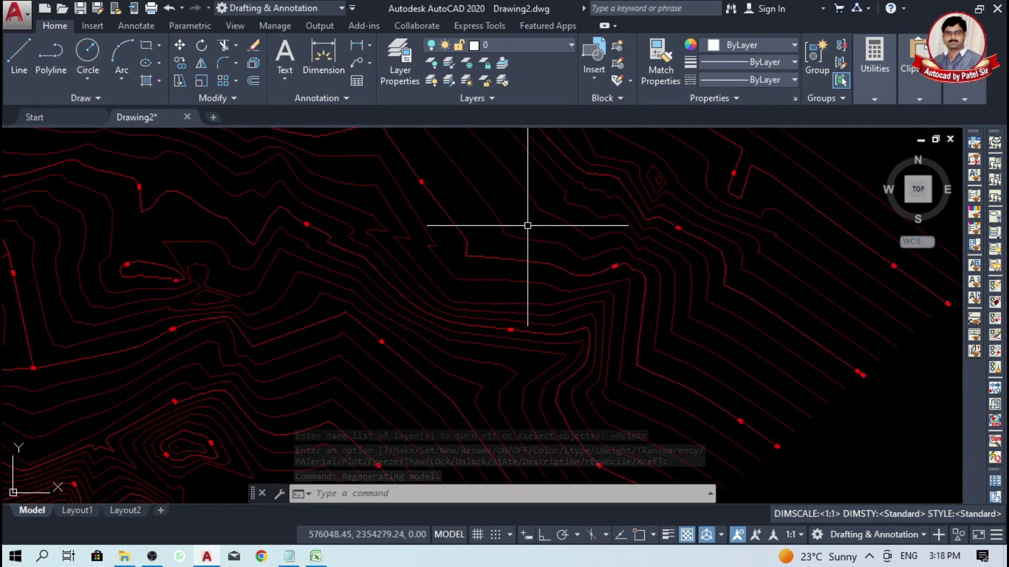
{"action": "scroll", "coordinate": [527, 326], "scroll_direction": "up", "scroll_amount": 5}
{"action": "scroll", "coordinate": [527, 325], "scroll_direction": "down", "scroll_amount": 6}
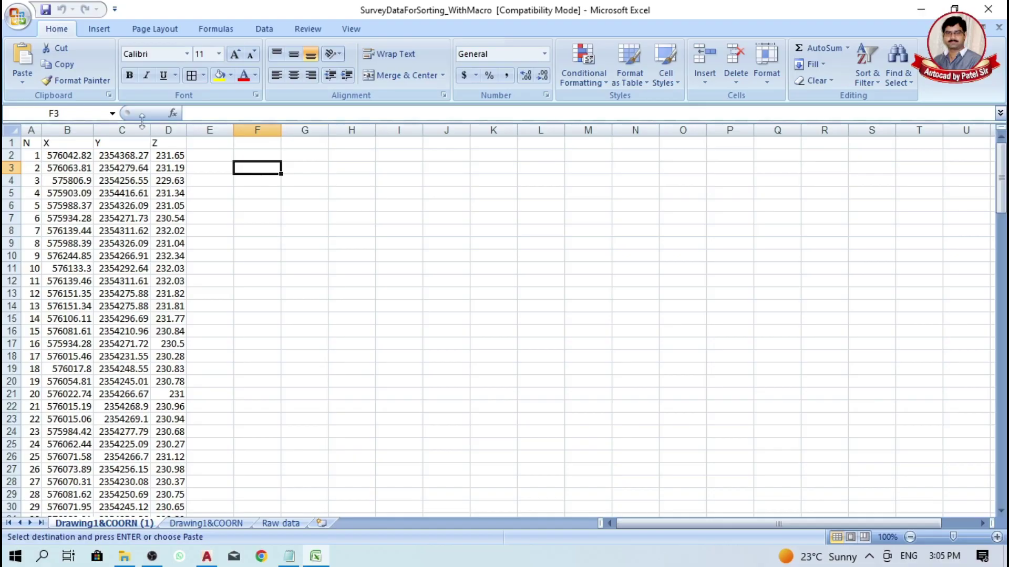
Step: Examine the N, X, Y and Z columns of the survey coordinate sheet
{"action": "left_click", "coordinate": [244, 232]}
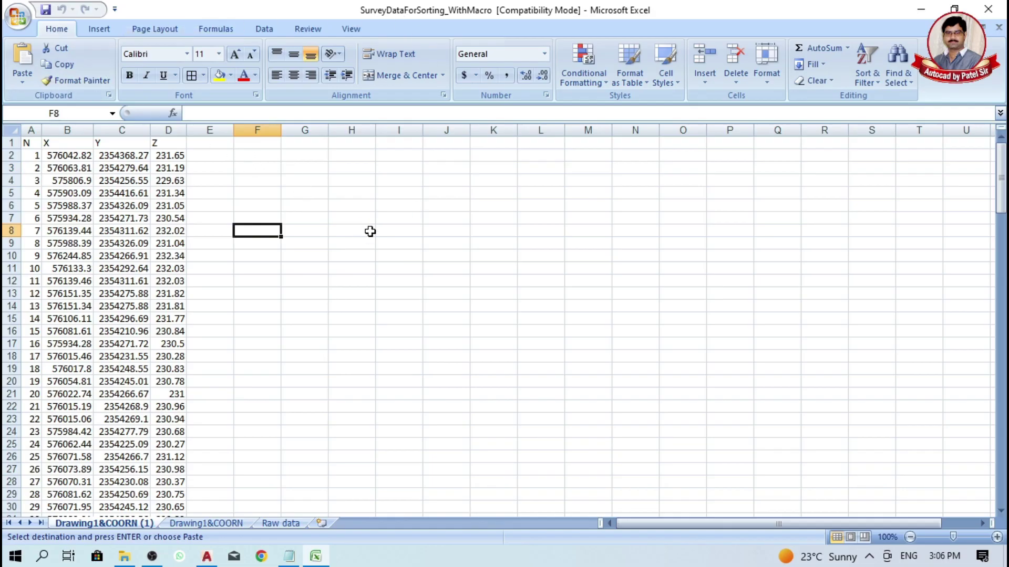
{"action": "left_click", "coordinate": [32, 129]}
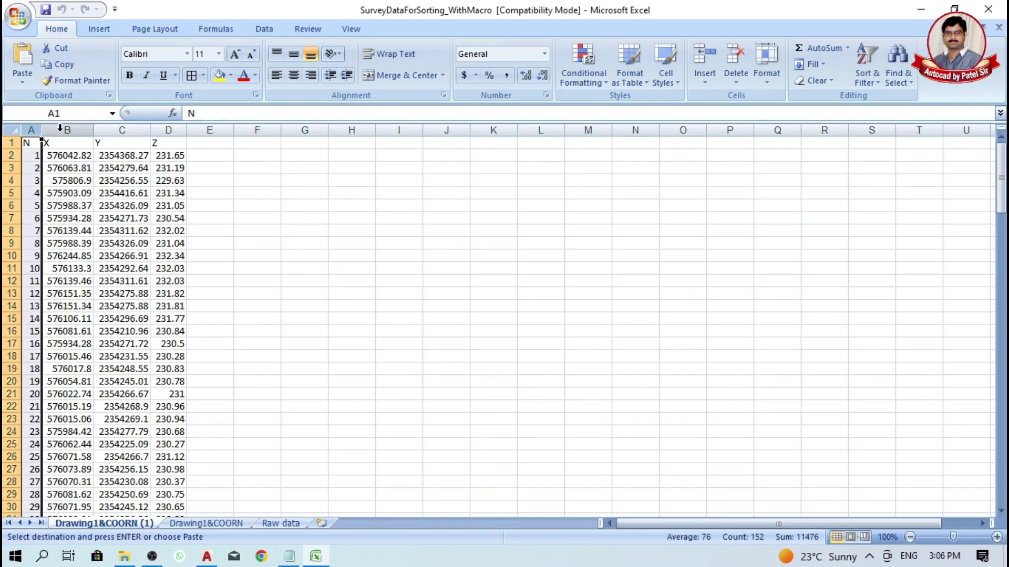
{"action": "left_click", "coordinate": [61, 130]}
{"action": "left_click", "coordinate": [121, 129]}
{"action": "left_click", "coordinate": [169, 129]}
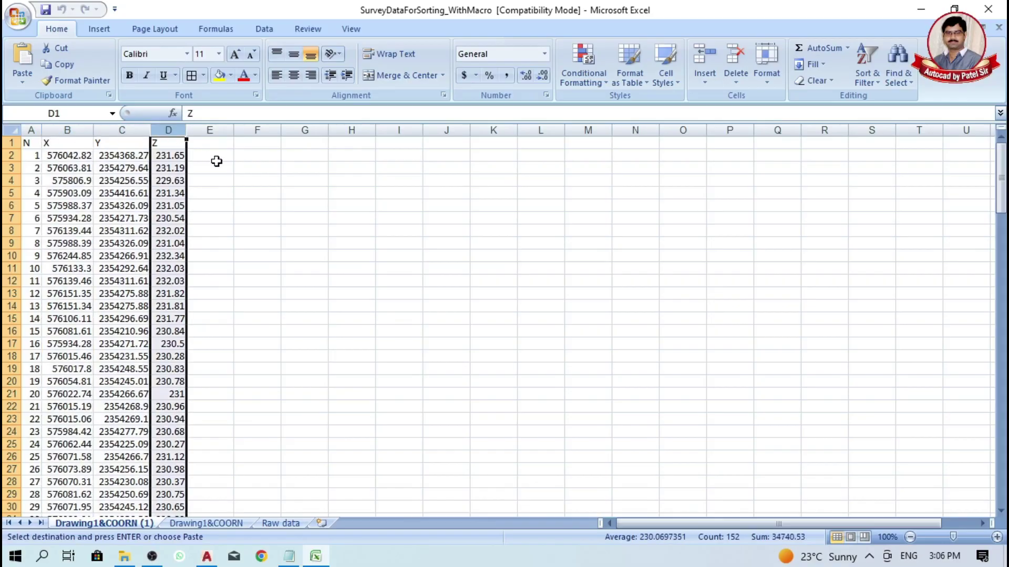
{"action": "left_click", "coordinate": [31, 144]}
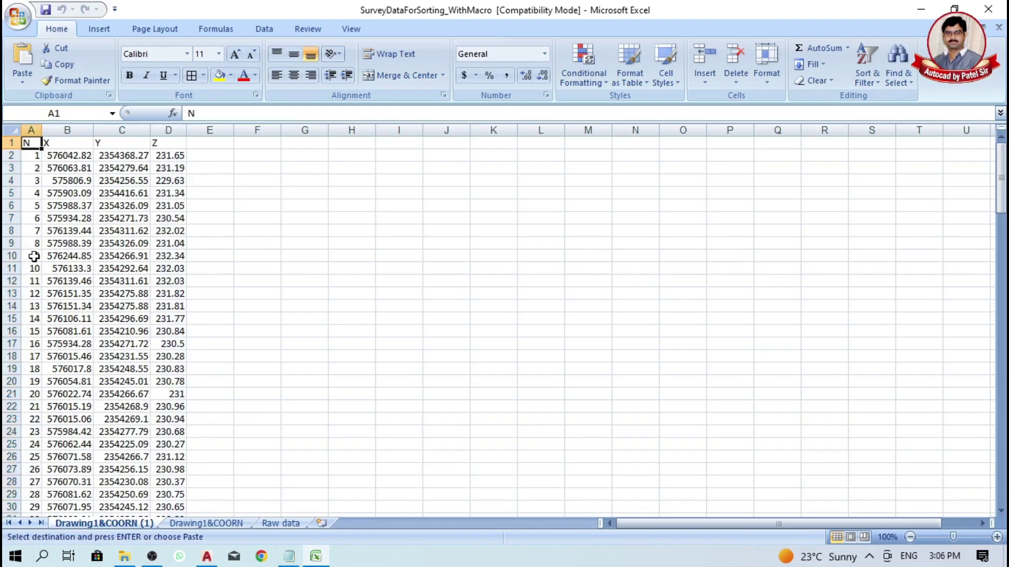
{"action": "left_click", "coordinate": [65, 144]}
{"action": "left_click", "coordinate": [107, 147]}
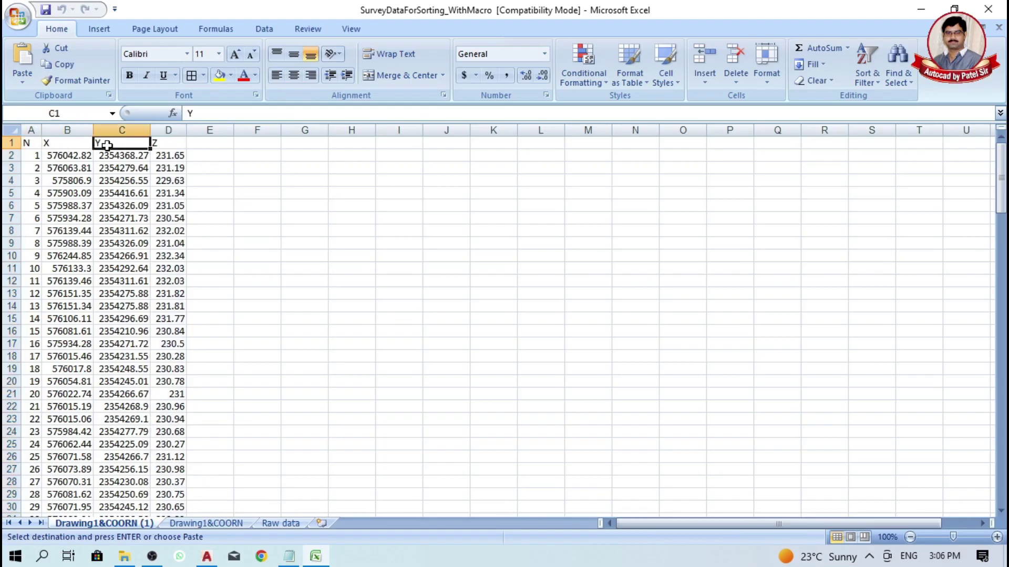
{"action": "left_click", "coordinate": [164, 148]}
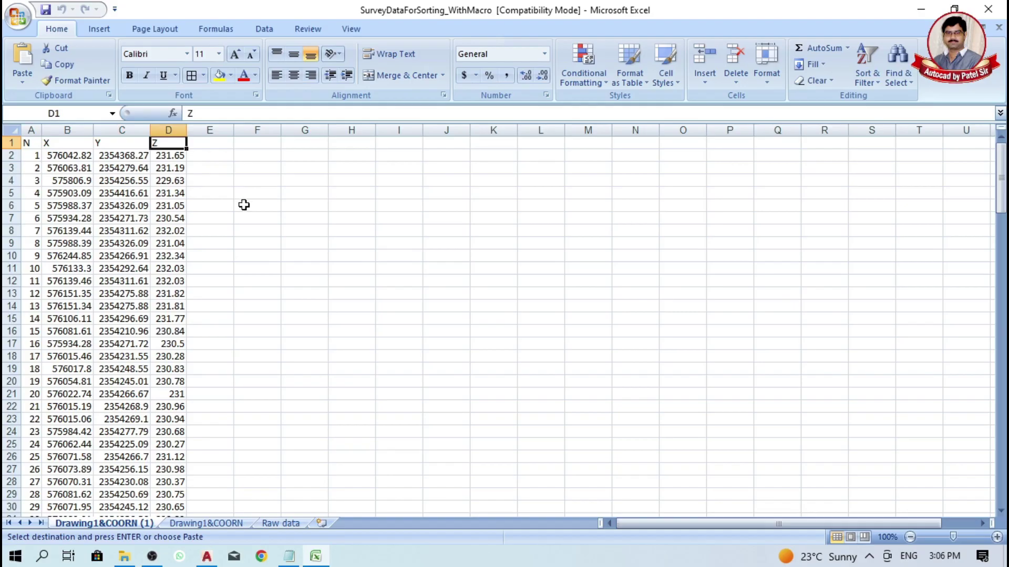
Step: Switch to AutoCAD and shrink its window so the survey spreadsheet shows beside it
{"action": "left_click", "coordinate": [206, 558]}
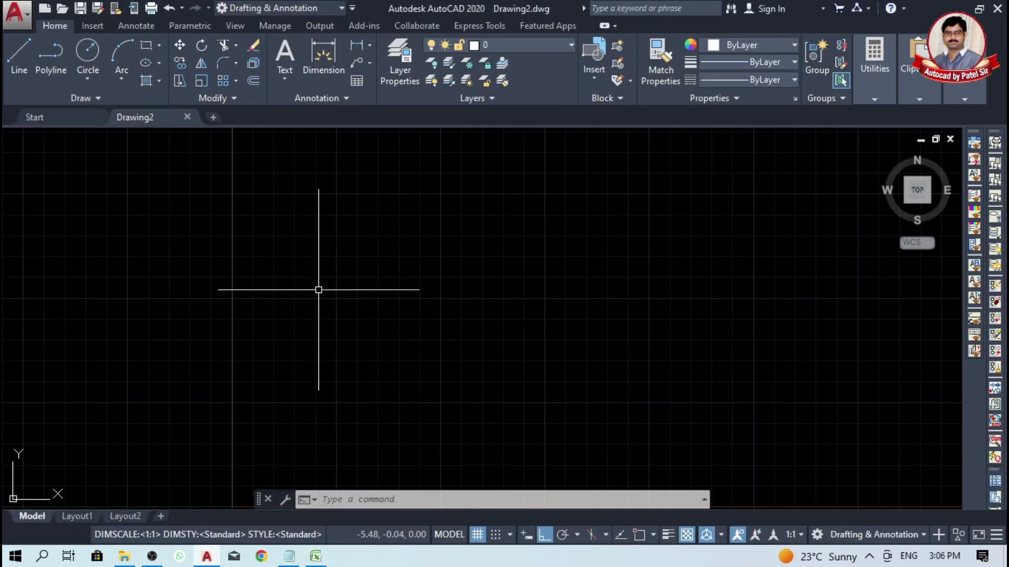
{"action": "left_click", "coordinate": [979, 9]}
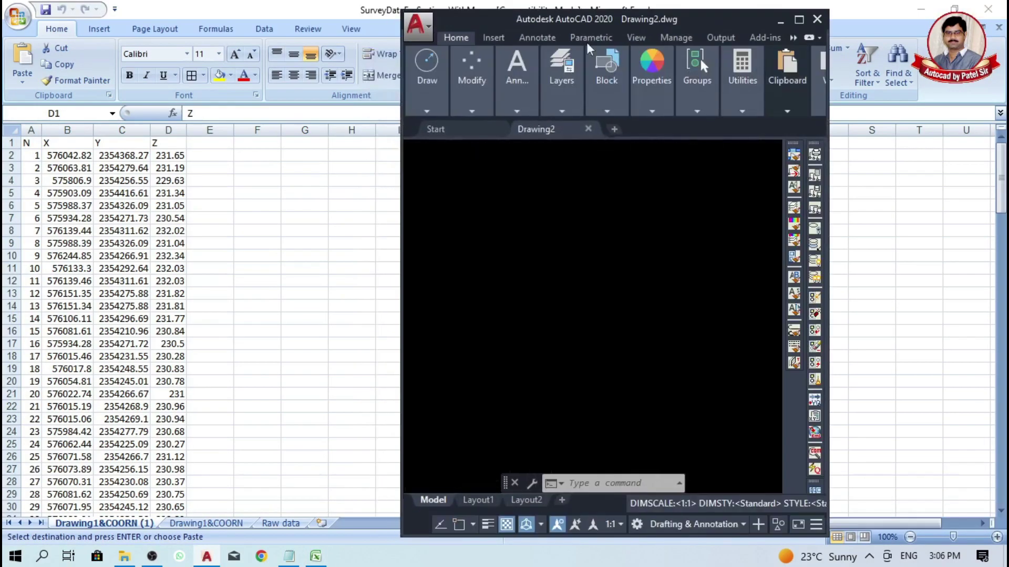
{"action": "left_click_drag", "start_coordinate": [511, 27], "coordinate": [496, 0]}
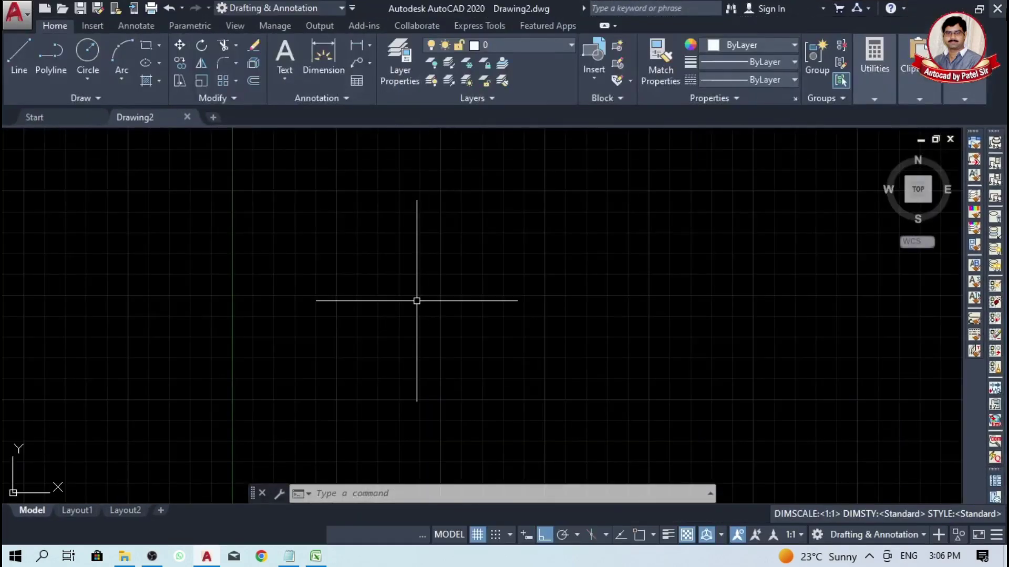
{"action": "left_click", "coordinate": [980, 9]}
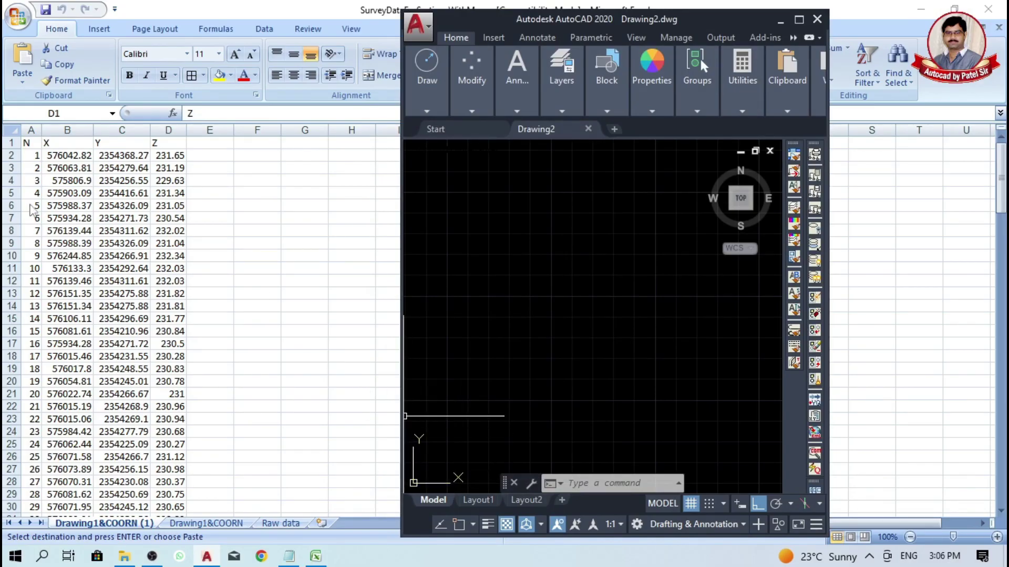
Step: Return to the Excel survey sheet and review its X, Y and Z headings
{"action": "left_click", "coordinate": [60, 145]}
{"action": "left_click", "coordinate": [62, 142]}
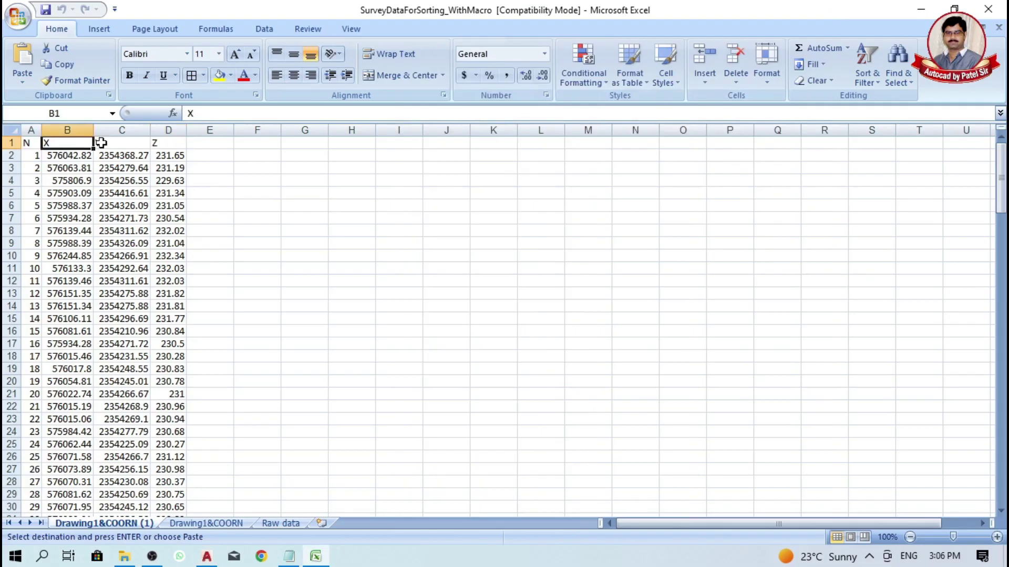
{"action": "left_click", "coordinate": [121, 147]}
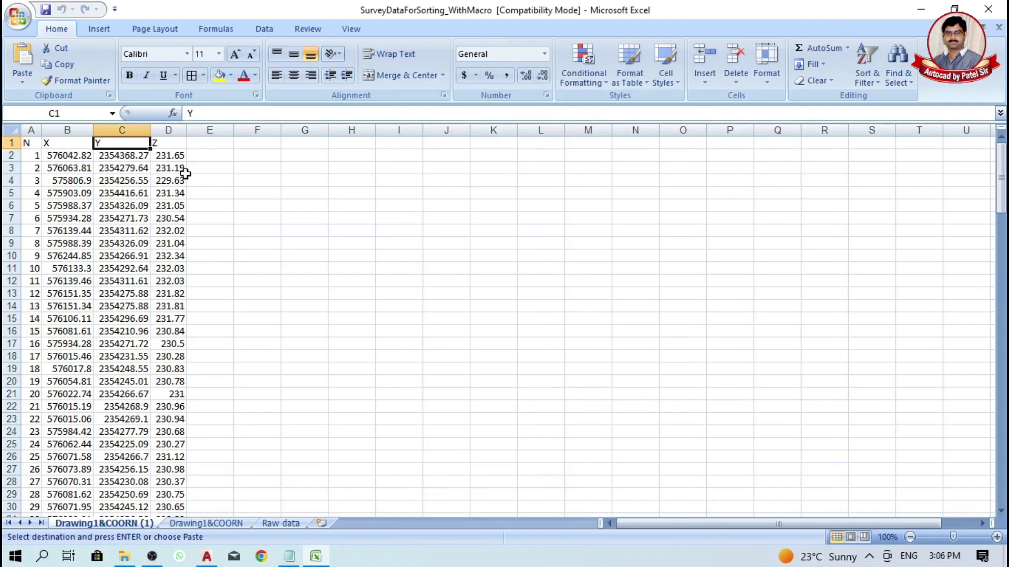
{"action": "left_click", "coordinate": [167, 145]}
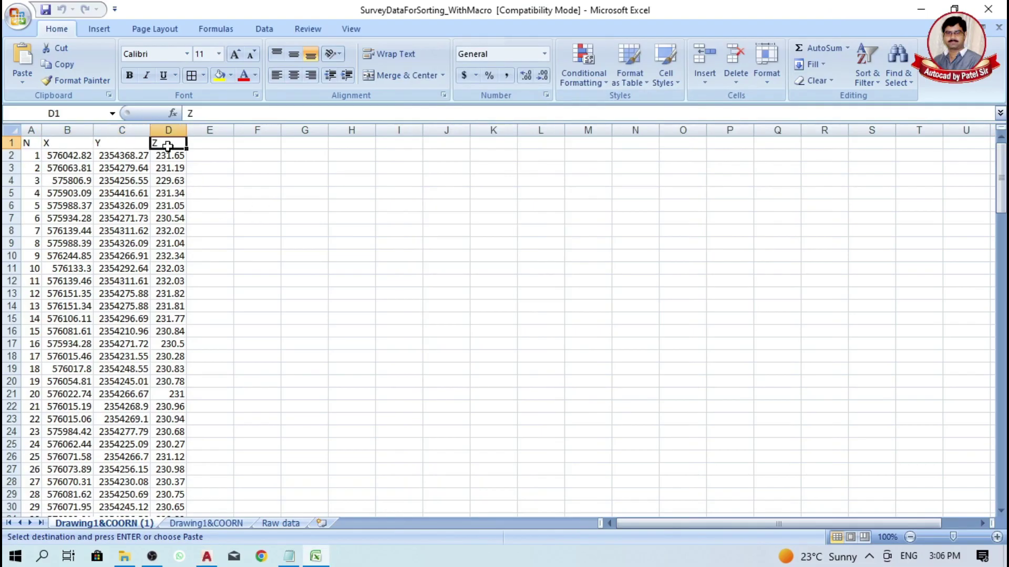
{"action": "left_click", "coordinate": [269, 193]}
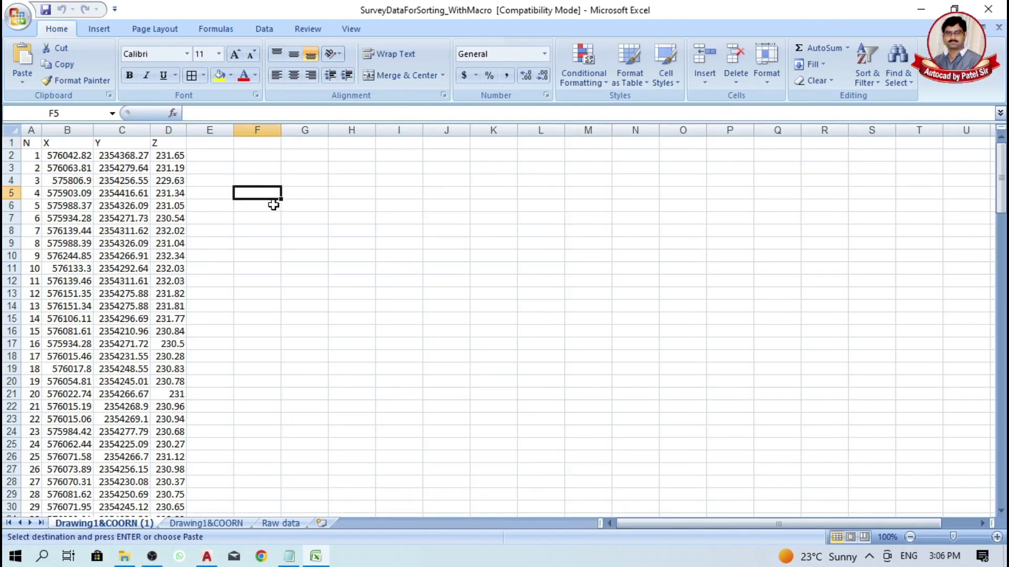
Step: Switch back to AutoCAD, maximize its window and activate the command line
{"action": "left_click", "coordinate": [207, 558]}
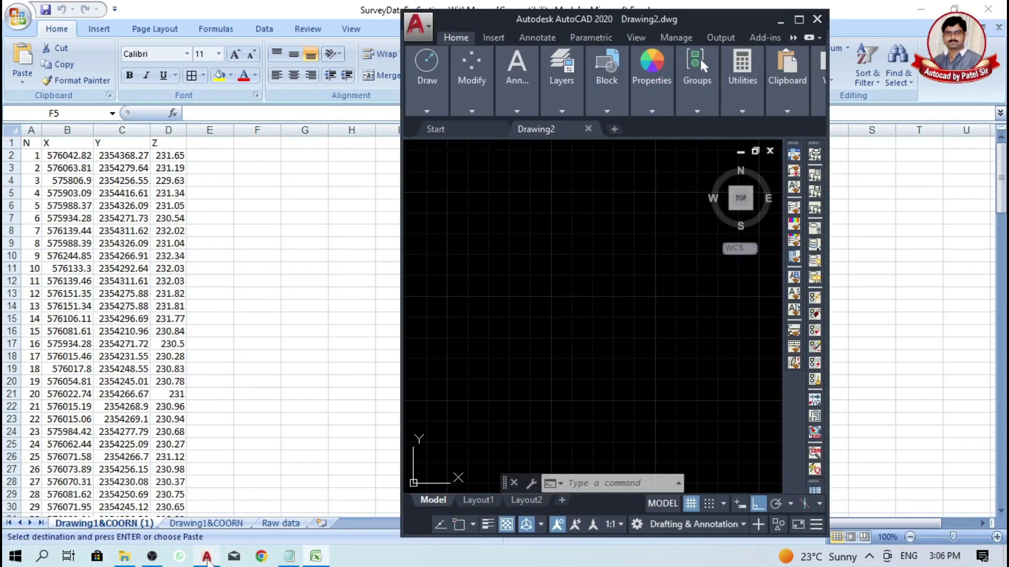
{"action": "left_click", "coordinate": [799, 20]}
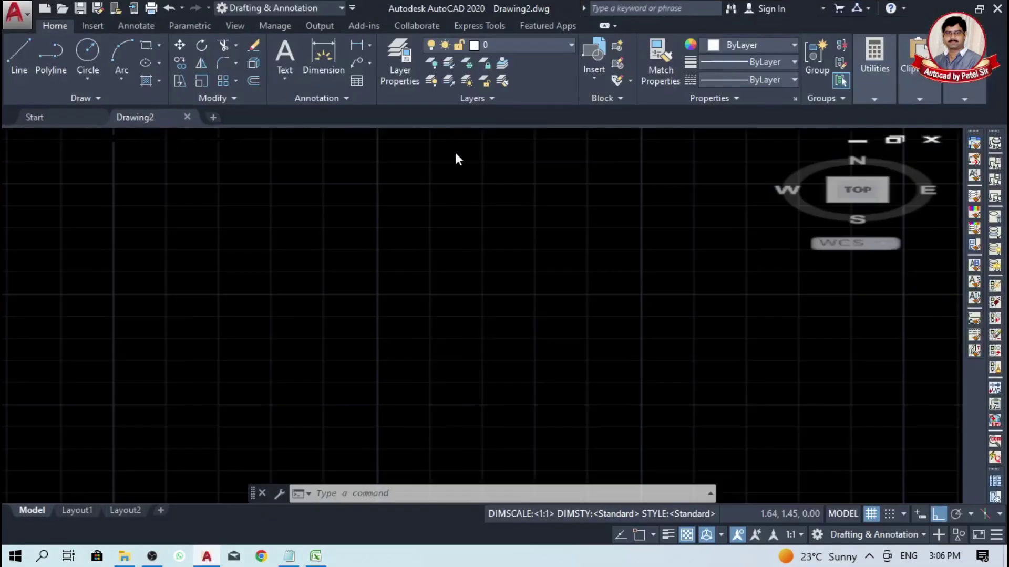
{"action": "left_click", "coordinate": [462, 496]}
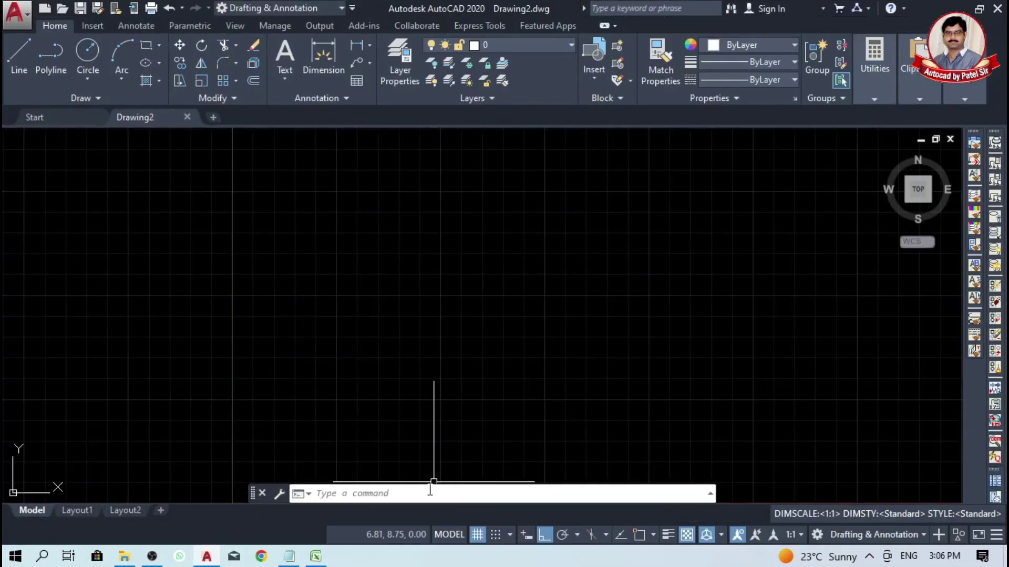
{"action": "left_click", "coordinate": [428, 490]}
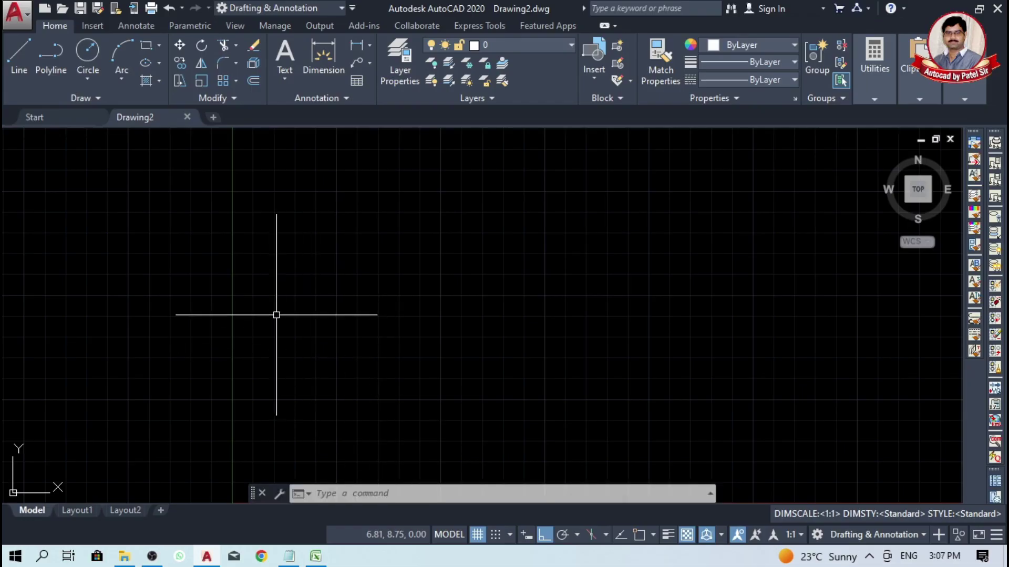
Step: Start a polyline at coordinates 10,15
{"action": "left_click", "coordinate": [49, 66]}
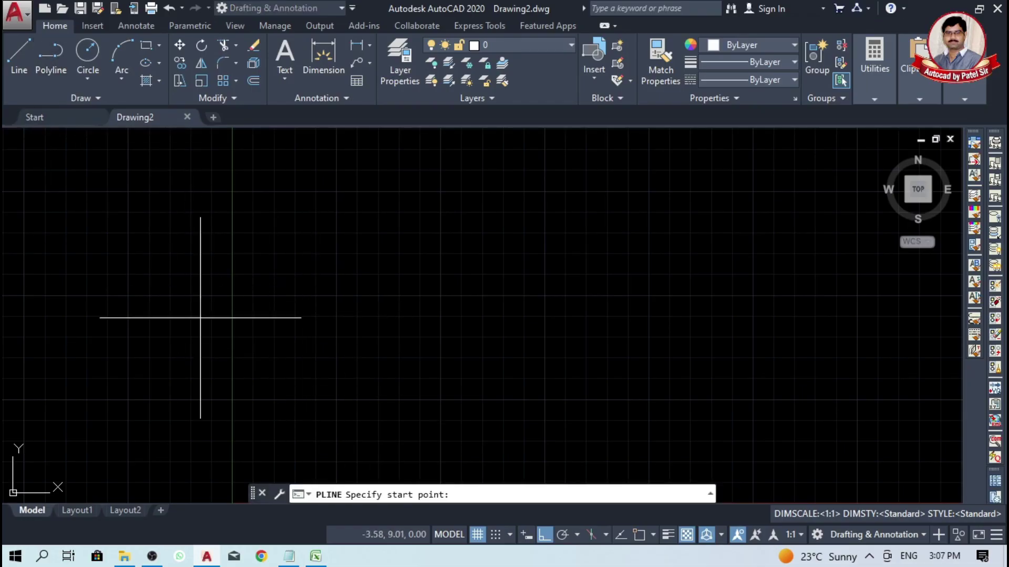
{"action": "left_click", "coordinate": [55, 59]}
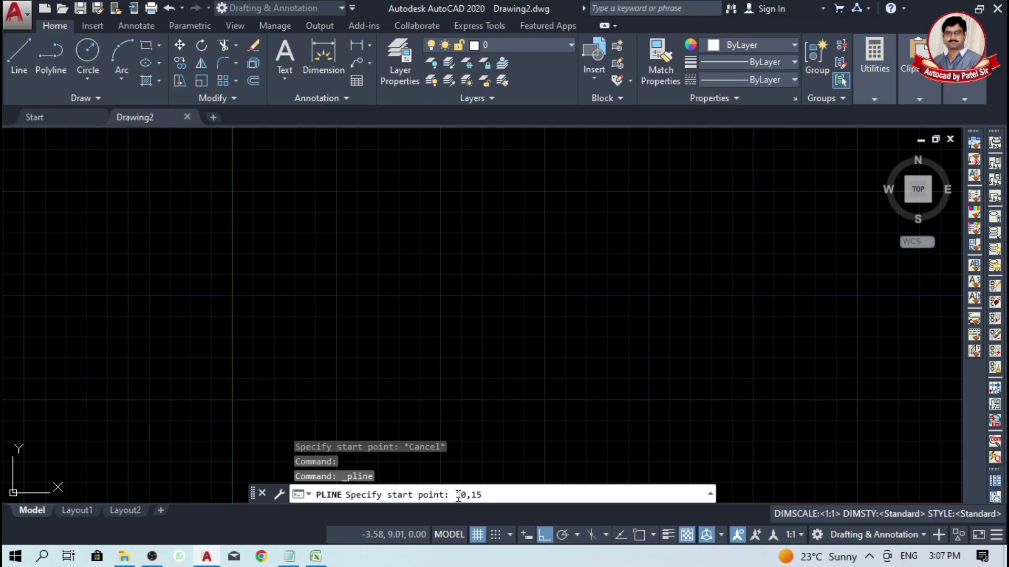
{"action": "left_click_drag", "start_coordinate": [471, 496], "coordinate": [484, 496]}
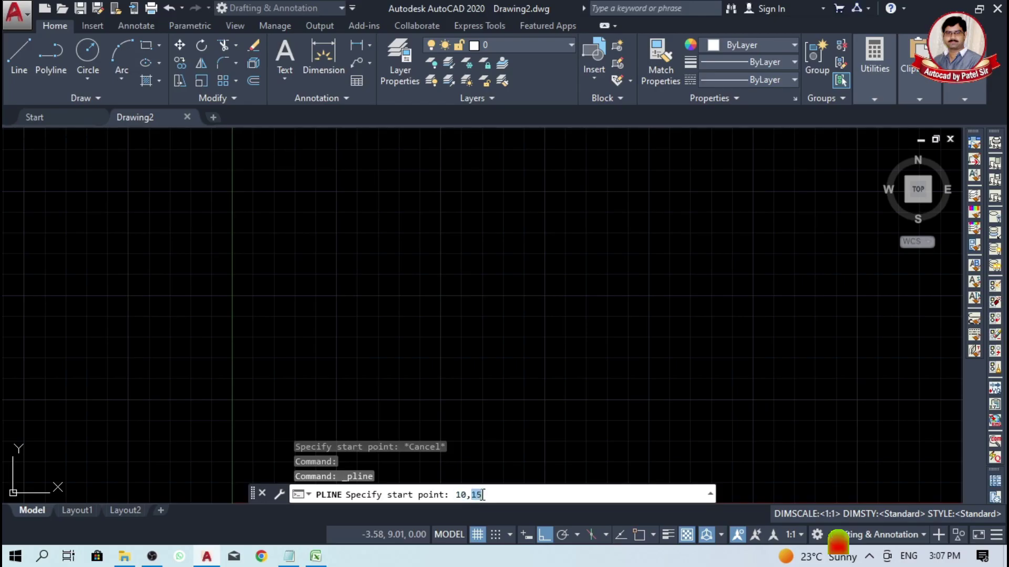
{"action": "left_click", "coordinate": [491, 492]}
{"action": "key", "text": "Return"}
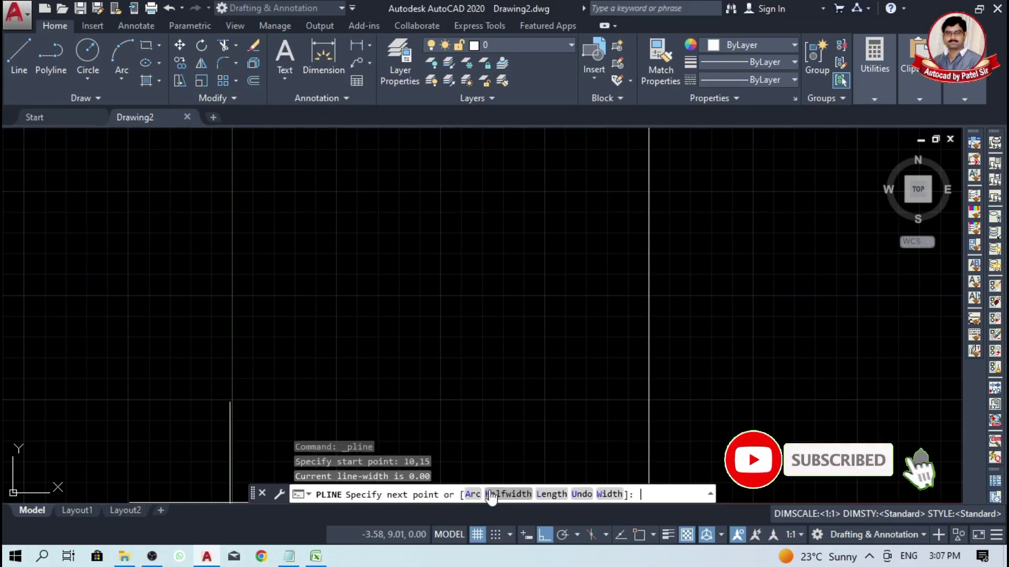
Step: Turn Ortho off, place the polyline's second point above and to the right of its start, and end the polyline there
{"action": "scroll", "coordinate": [418, 235], "scroll_direction": "down", "scroll_amount": 6}
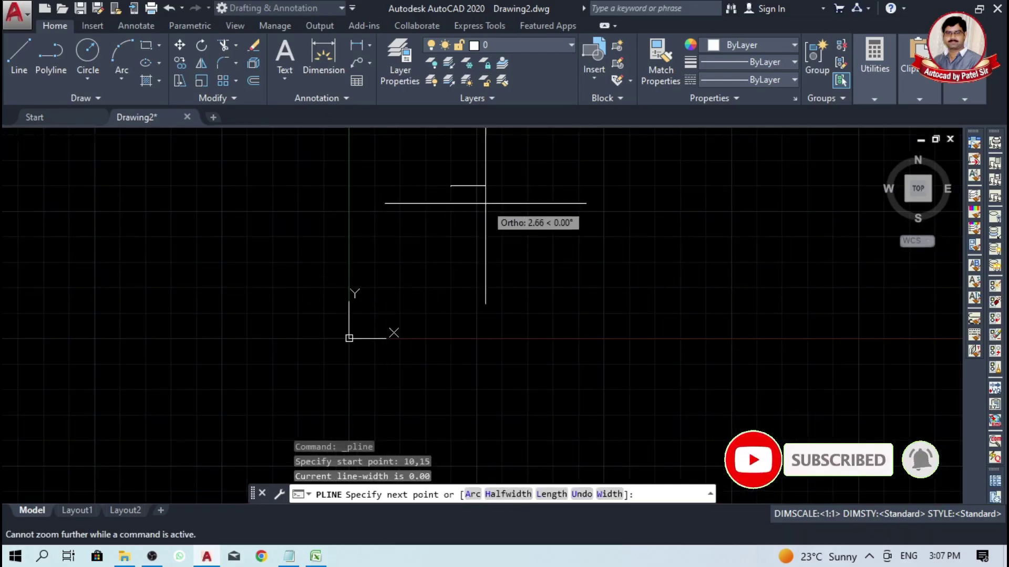
{"action": "key", "text": "F8"}
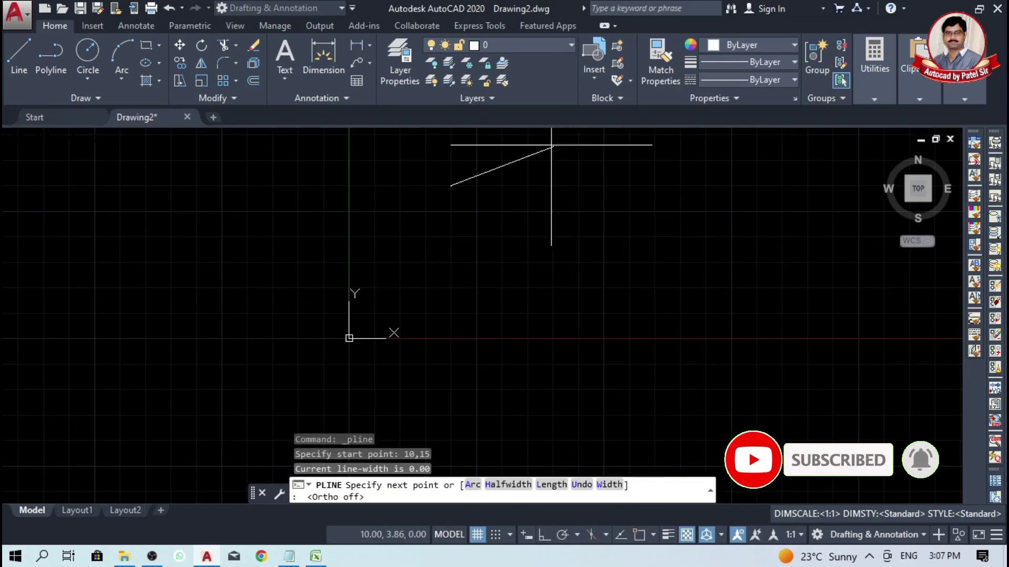
{"action": "scroll", "coordinate": [469, 159], "scroll_direction": "up", "scroll_amount": 8}
{"action": "scroll", "coordinate": [470, 161], "scroll_direction": "up", "scroll_amount": 2}
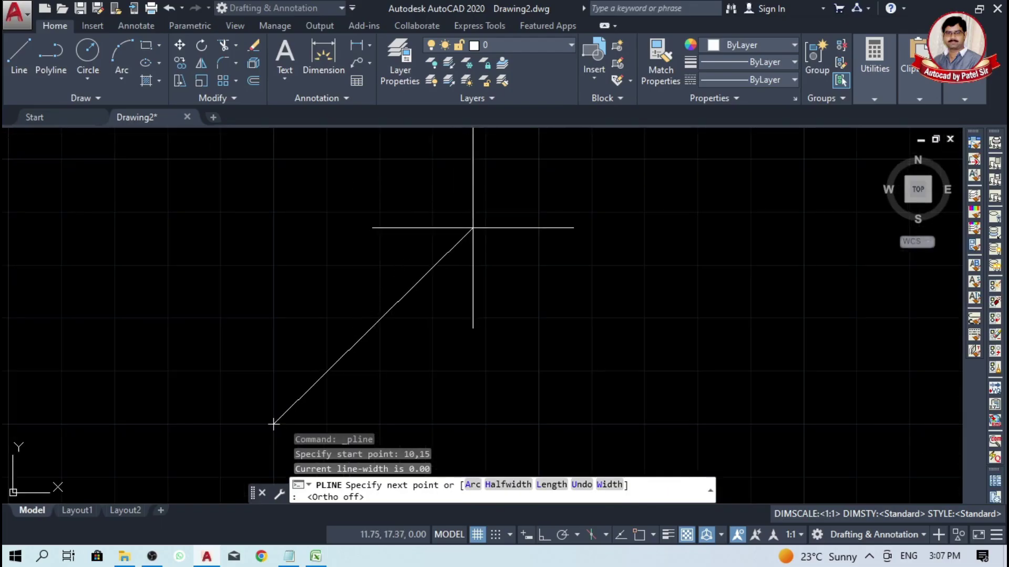
{"action": "scroll", "coordinate": [475, 224], "scroll_direction": "down", "scroll_amount": 4}
{"action": "left_click", "coordinate": [506, 254]}
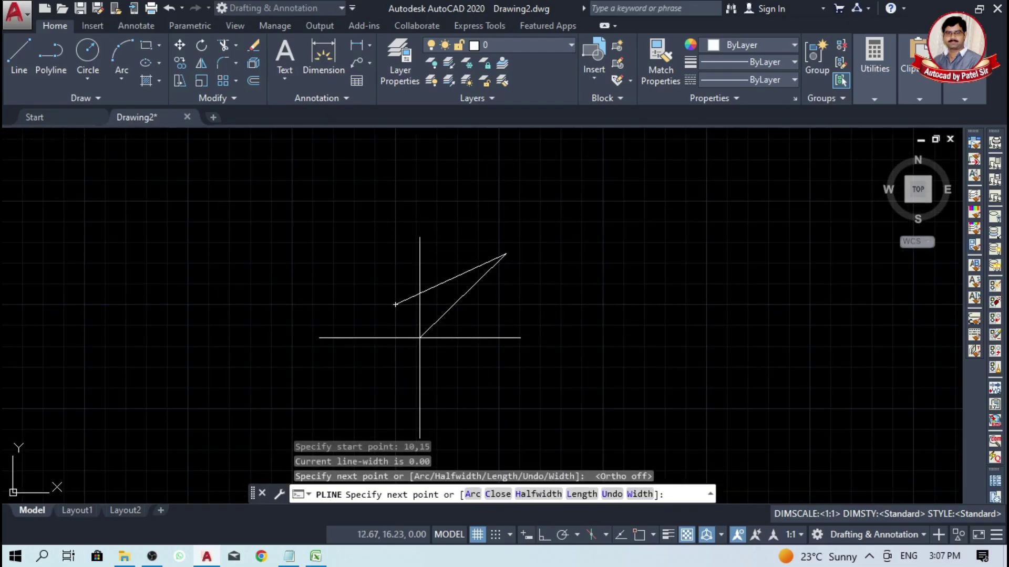
{"action": "key", "text": "Escape"}
{"action": "scroll", "coordinate": [393, 308], "scroll_direction": "up", "scroll_amount": 2}
{"action": "scroll", "coordinate": [393, 308], "scroll_direction": "up", "scroll_amount": 2}
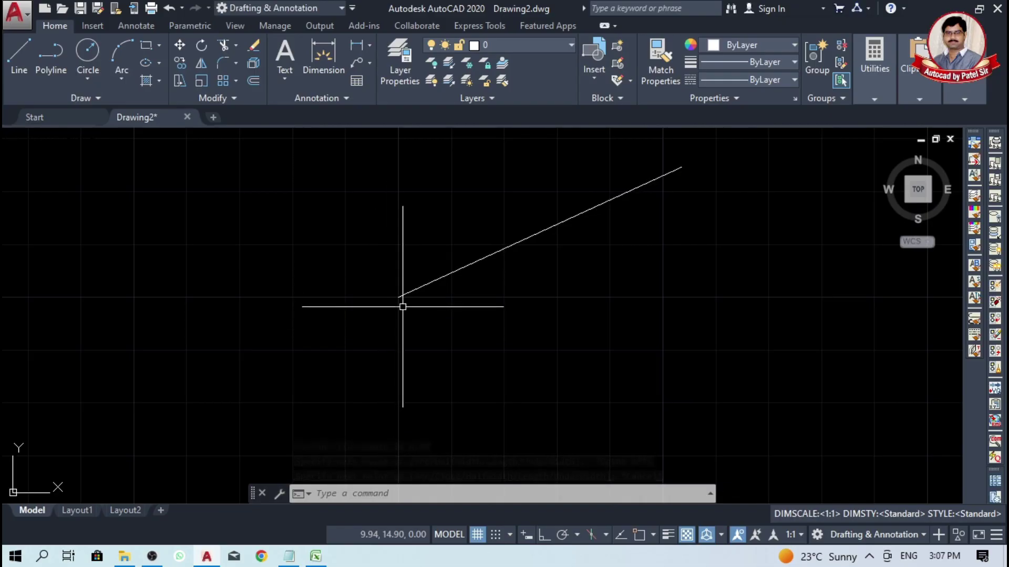
Step: Erase the sloping test polyline from the drawing
{"action": "scroll", "coordinate": [400, 311], "scroll_direction": "down", "scroll_amount": 5}
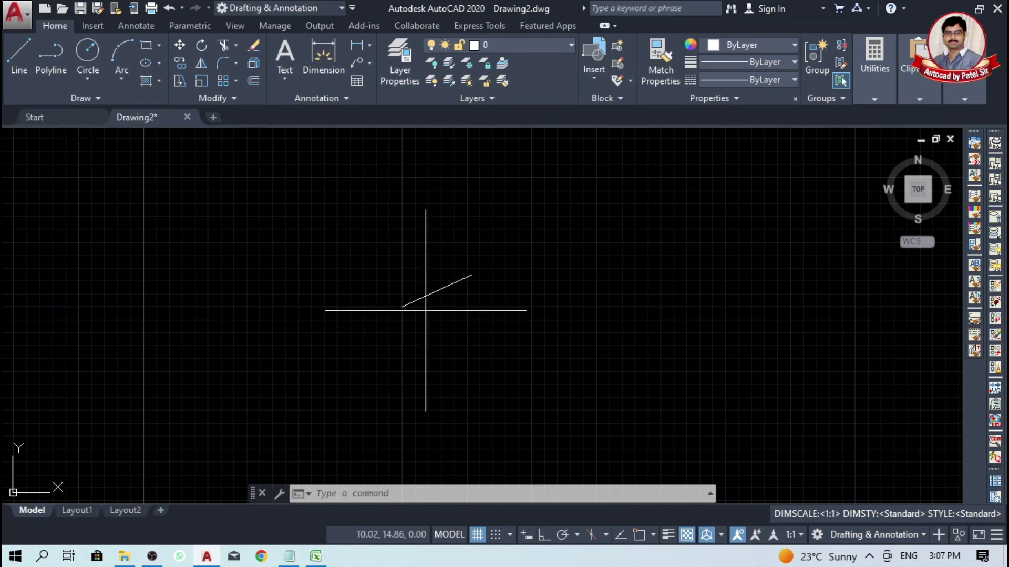
{"action": "left_click", "coordinate": [427, 309]}
{"action": "left_click", "coordinate": [401, 276]}
{"action": "key", "text": "Delete"}
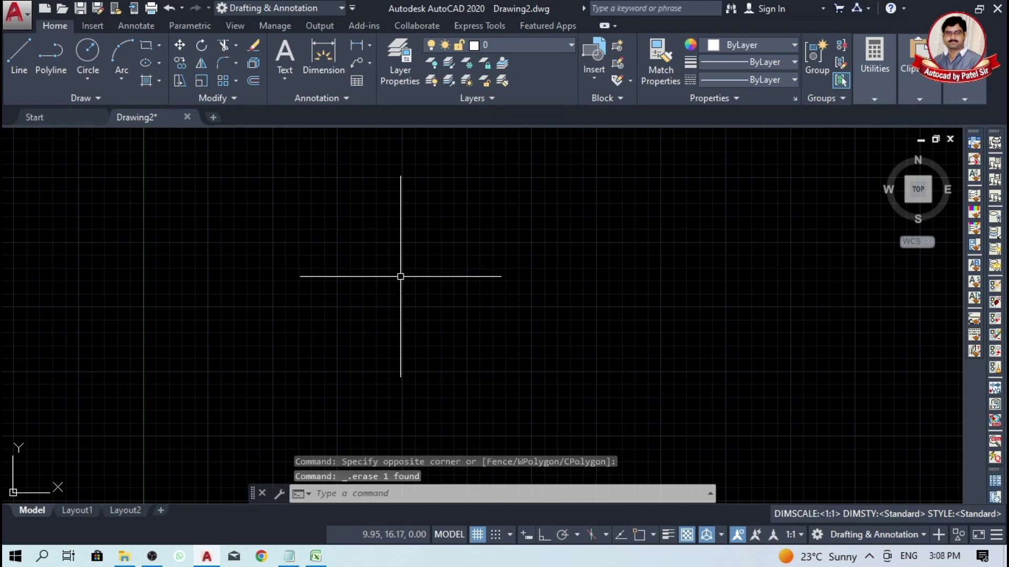
Step: Switch to the Excel survey sheet and review the N, X, Y and Z columns one by one
{"action": "left_click", "coordinate": [315, 556]}
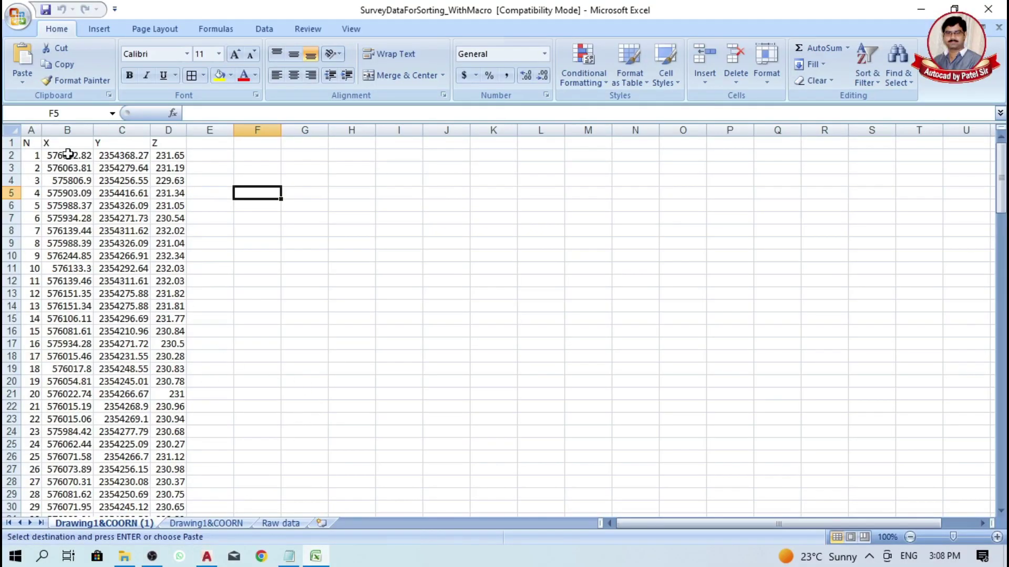
{"action": "left_click", "coordinate": [32, 129]}
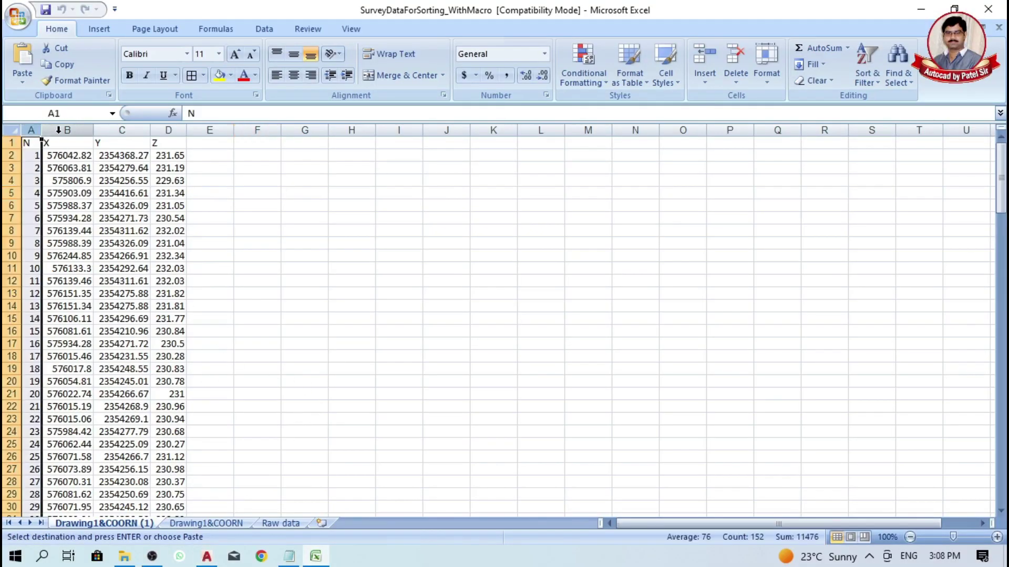
{"action": "left_click", "coordinate": [67, 129]}
{"action": "left_click", "coordinate": [109, 129]}
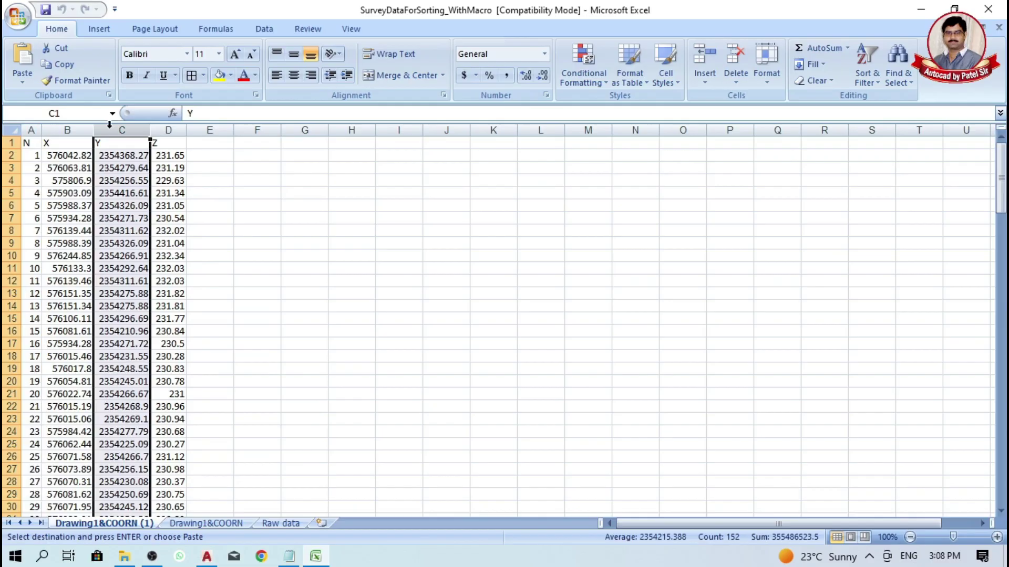
{"action": "left_click", "coordinate": [168, 129]}
{"action": "left_click", "coordinate": [257, 210]}
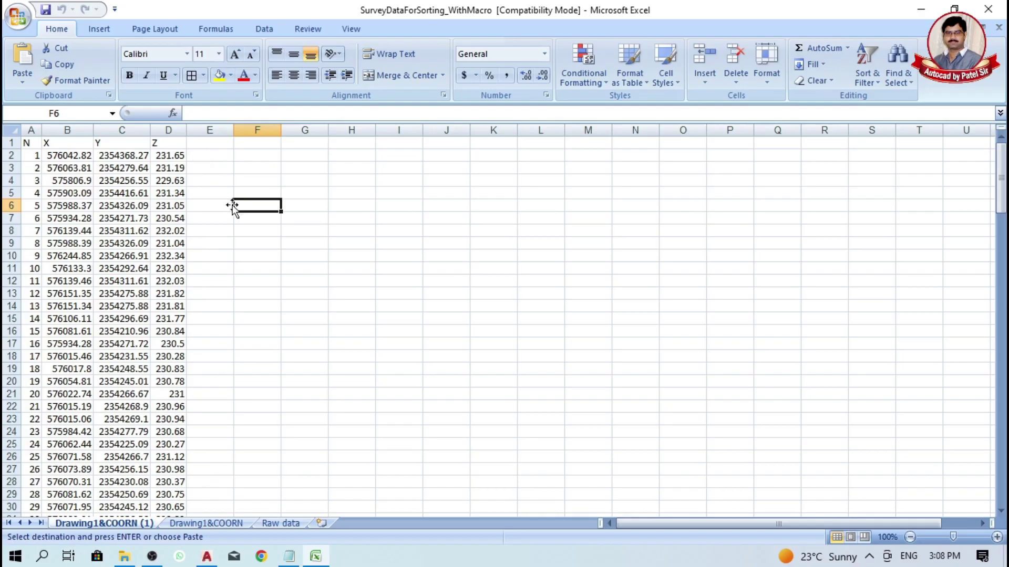
Step: Enter the formula =CONCATENATE(B2,",",C2,",",D2) in cell F2 to join the first point's X, Y and Z values with commas
{"action": "left_click", "coordinate": [257, 158]}
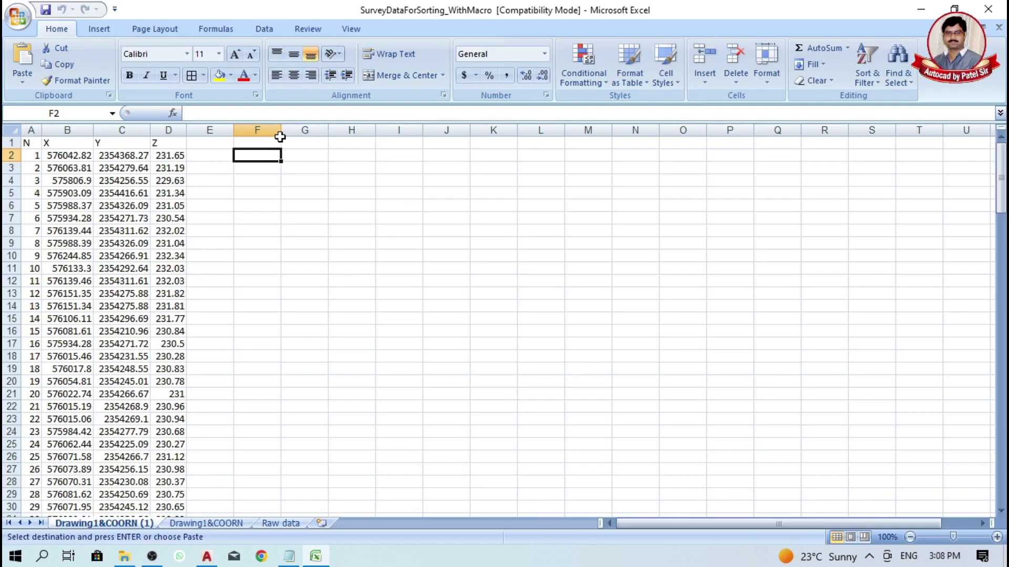
{"action": "type", "text": "="}
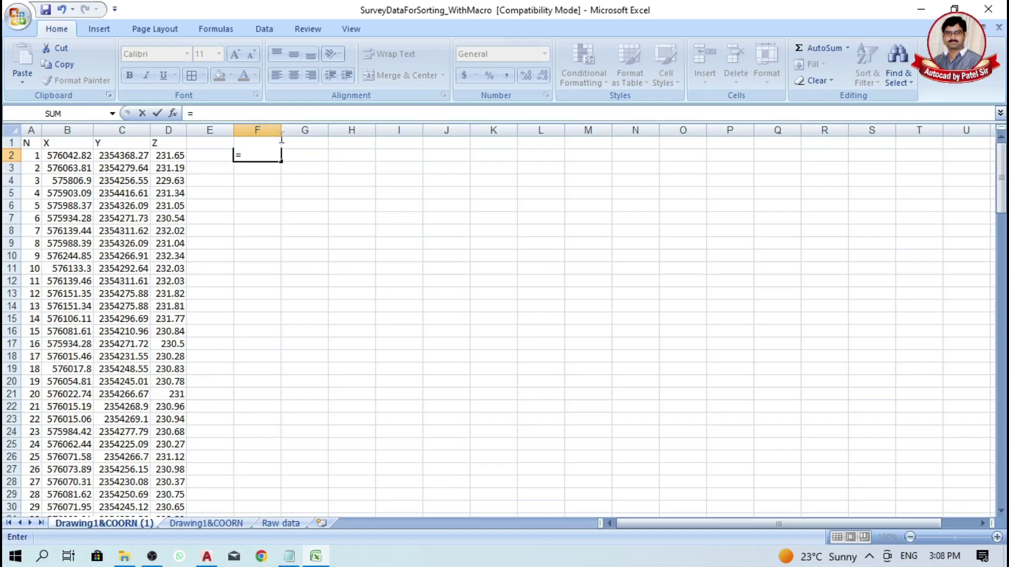
{"action": "type", "text": "con"}
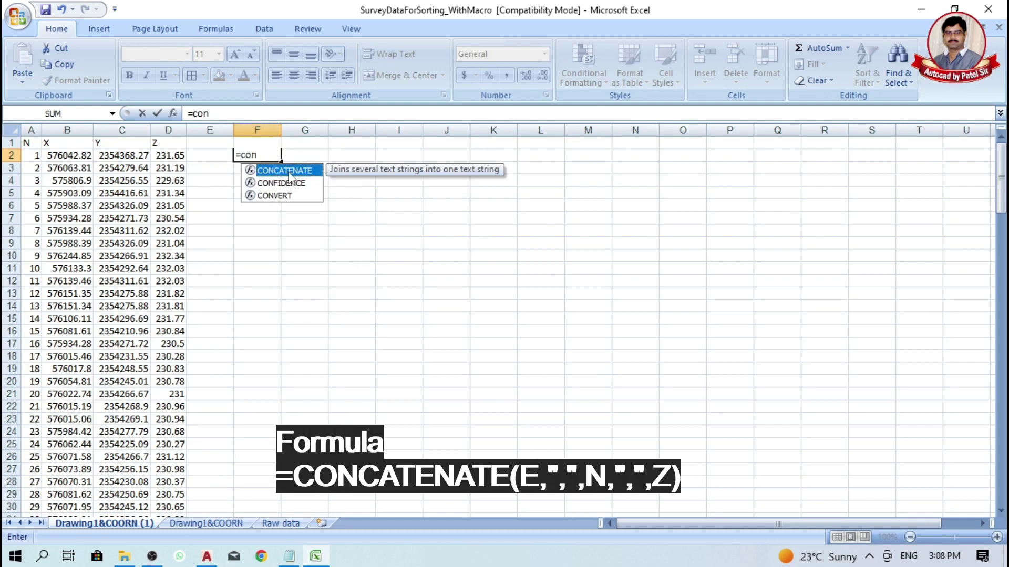
{"action": "double_click", "coordinate": [288, 171]}
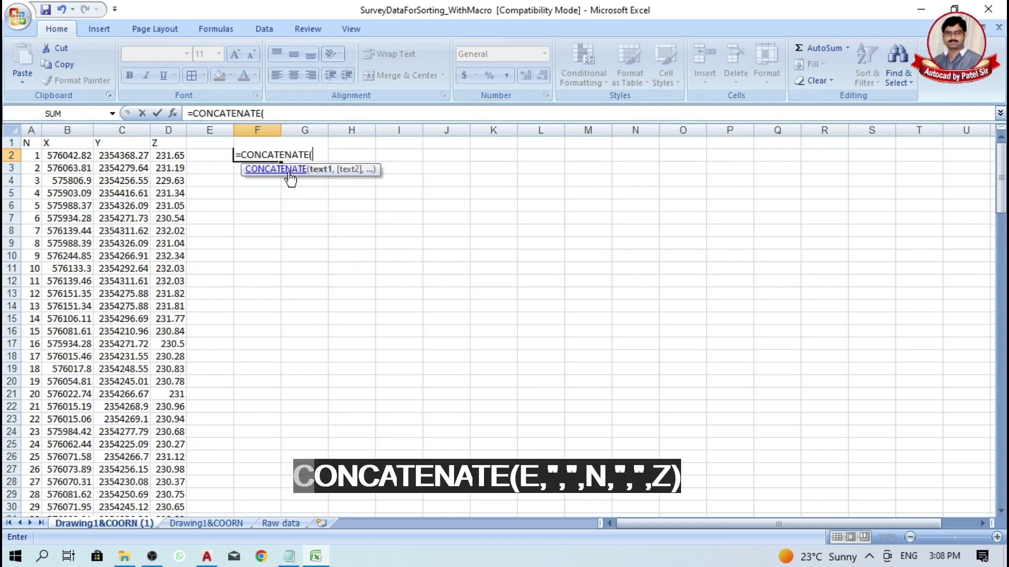
{"action": "left_click", "coordinate": [76, 156]}
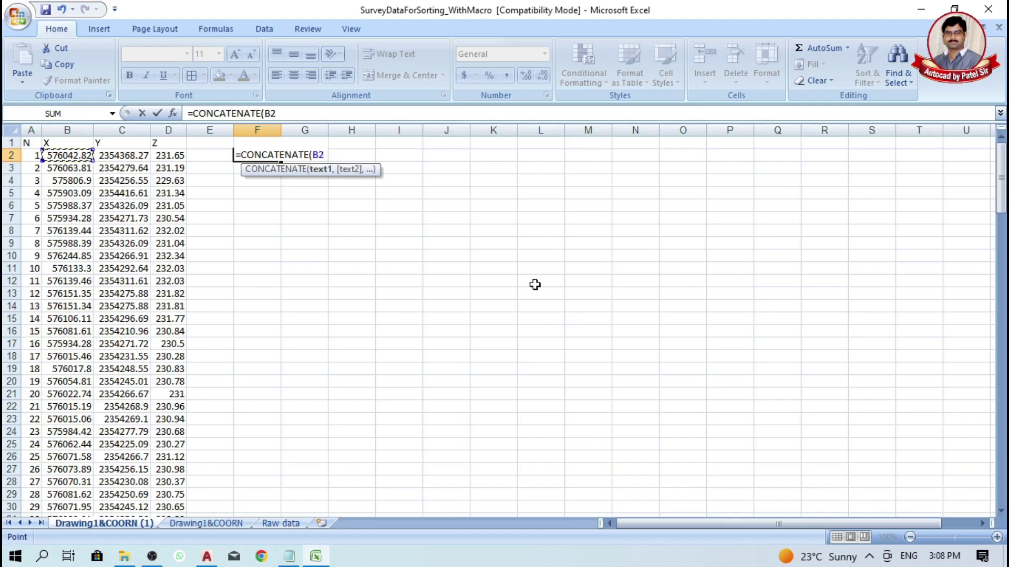
{"action": "type", "text": ",\","}
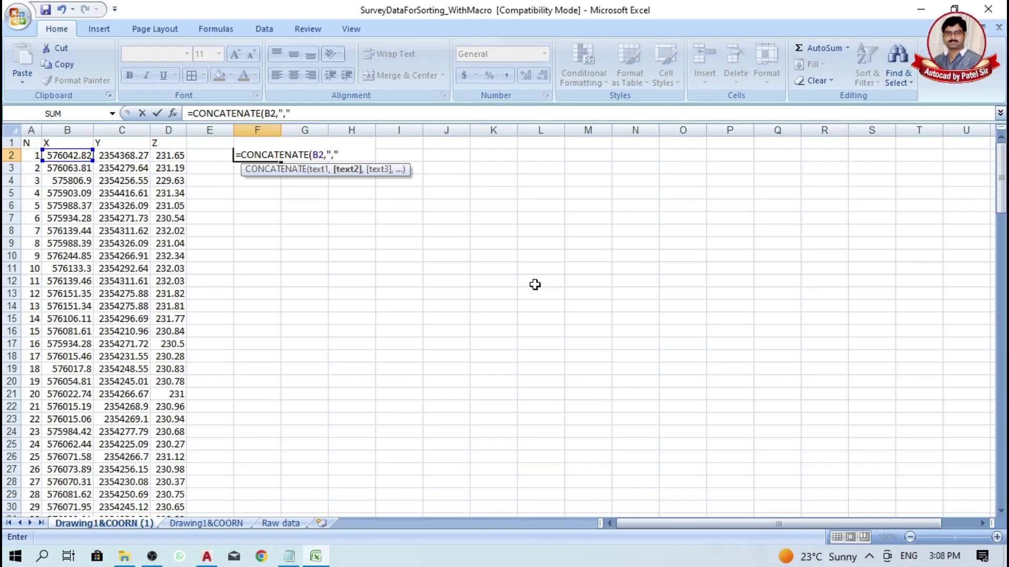
{"action": "type", "text": ","}
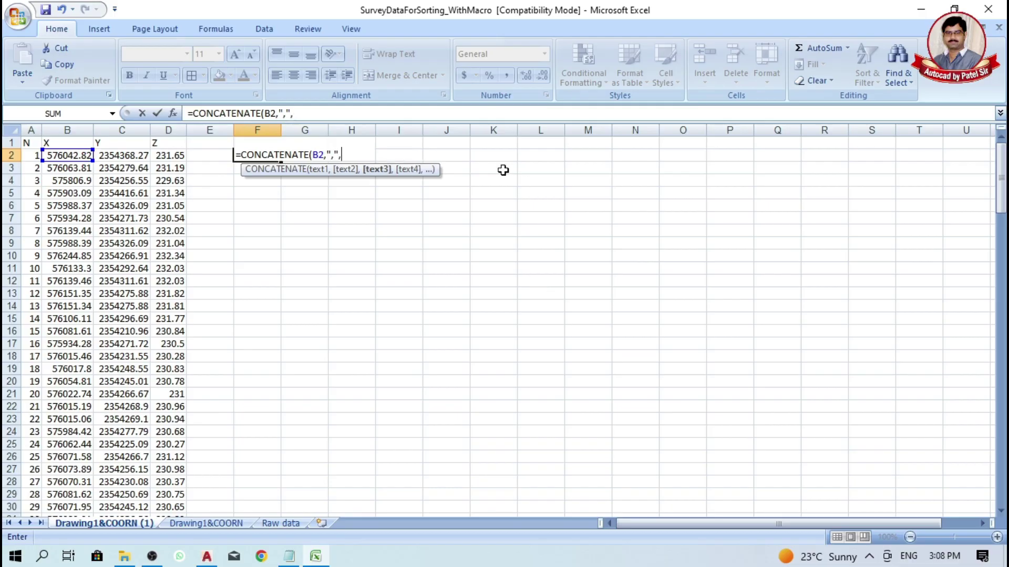
{"action": "left_click", "coordinate": [131, 156]}
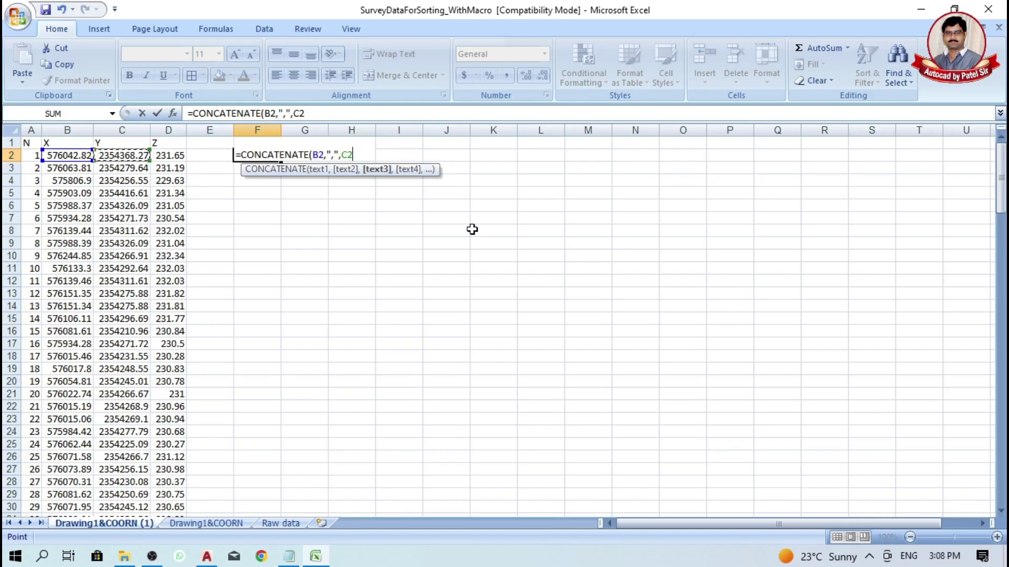
{"action": "type", "text": ","}
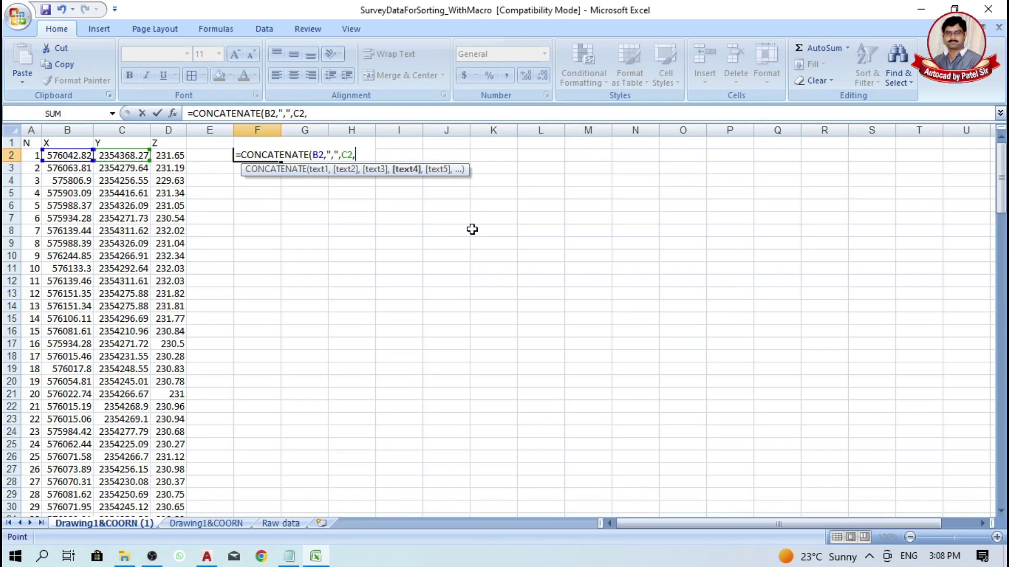
{"action": "type", "text": "\",\","}
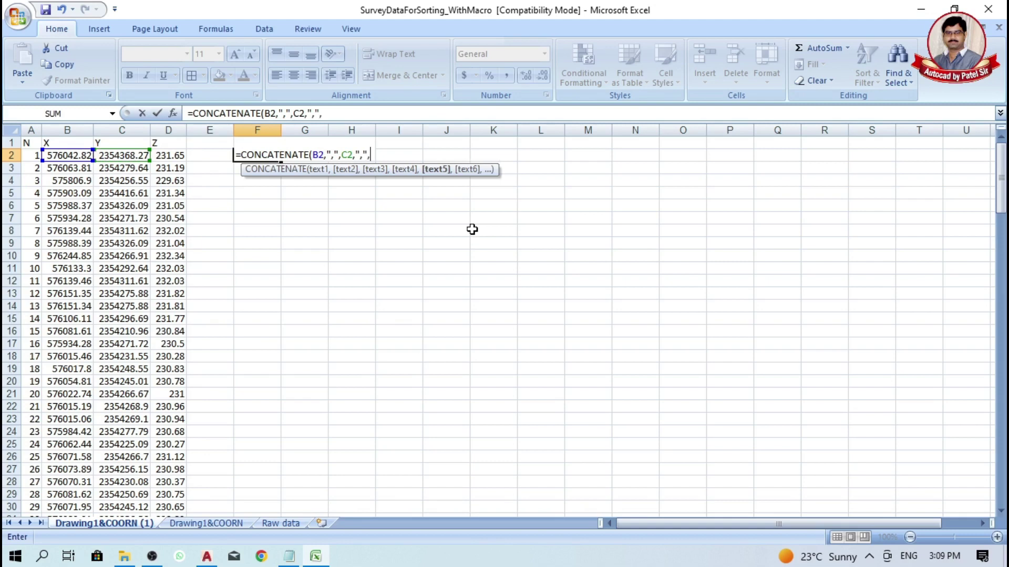
{"action": "left_click", "coordinate": [173, 158]}
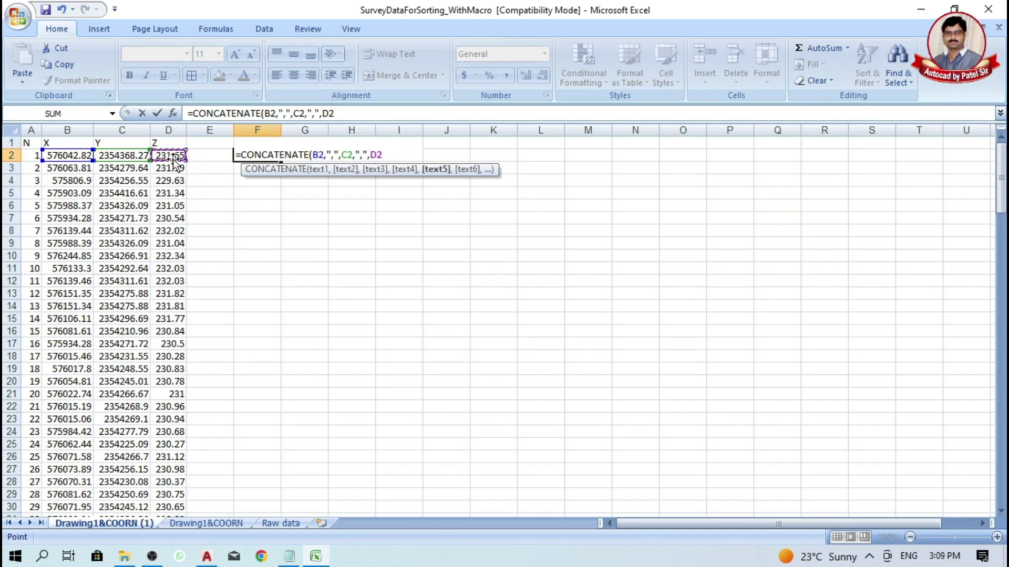
{"action": "type", "text": ")"}
{"action": "key", "text": "Return"}
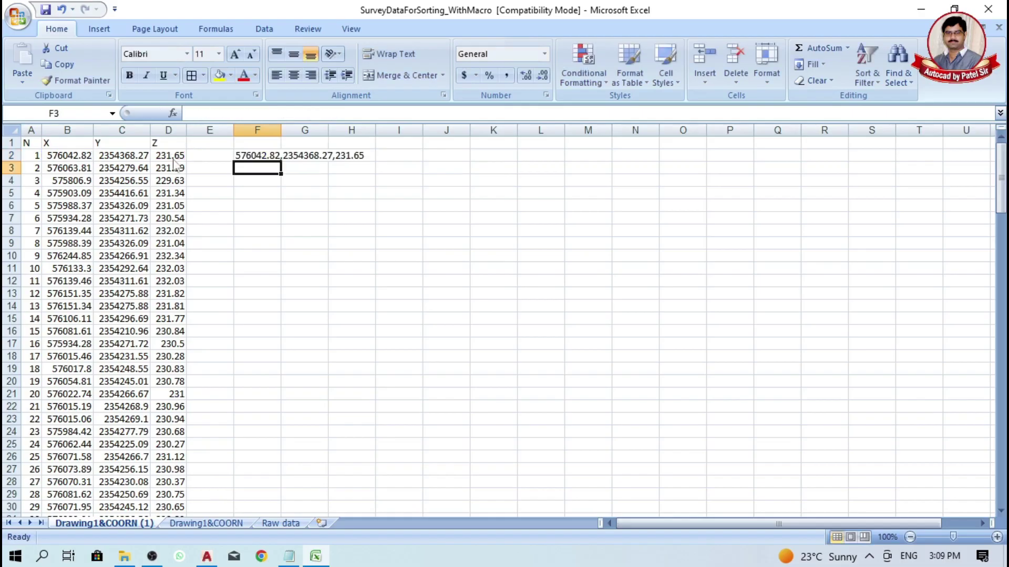
Step: Autofit column F to its contents and compare the X, Y and Z columns with the combined column
{"action": "left_click", "coordinate": [319, 212]}
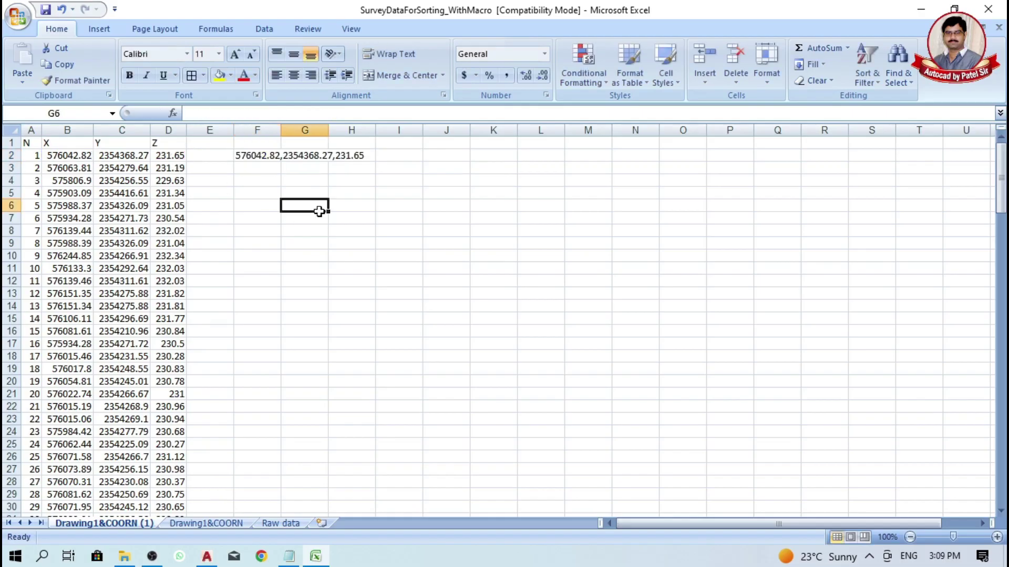
{"action": "double_click", "coordinate": [279, 132]}
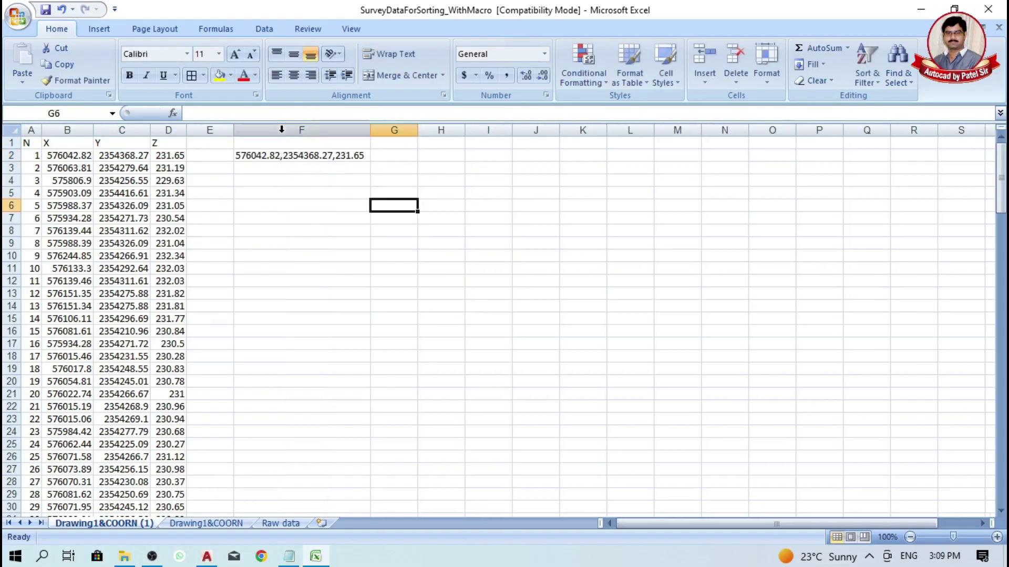
{"action": "left_click", "coordinate": [69, 131]}
{"action": "left_click", "coordinate": [126, 131]}
{"action": "left_click", "coordinate": [160, 130]}
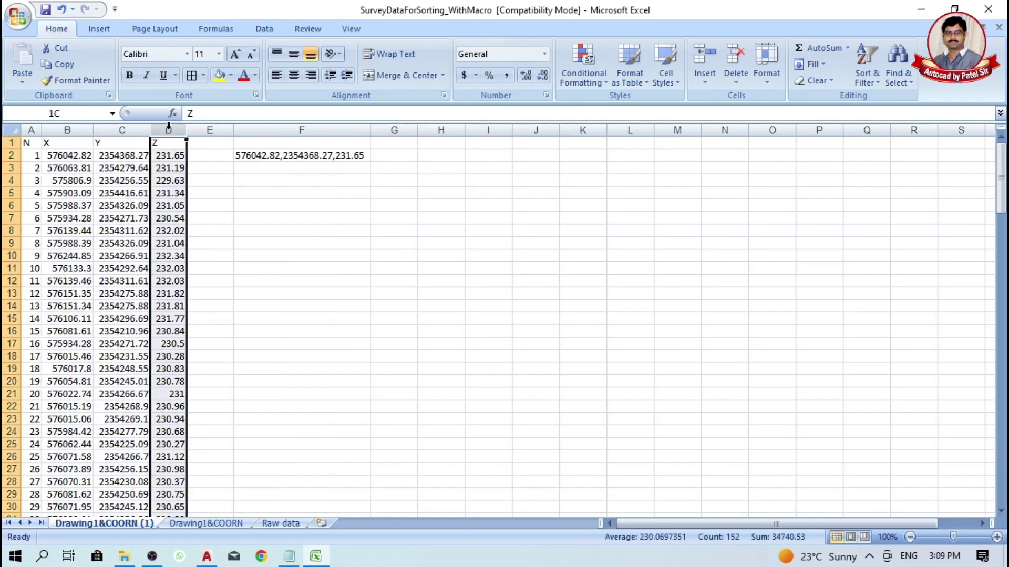
{"action": "left_click", "coordinate": [262, 131]}
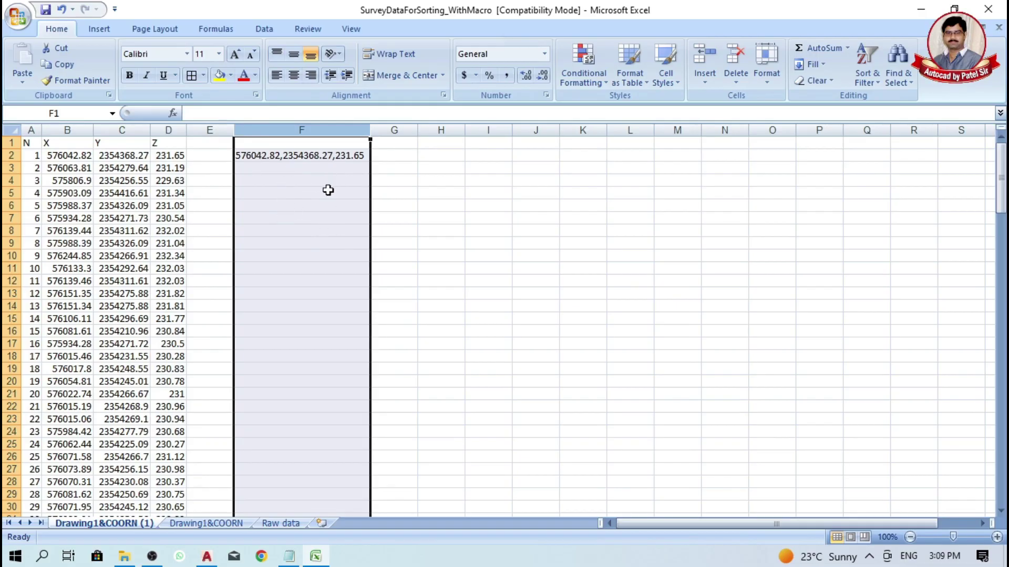
{"action": "left_click", "coordinate": [303, 222]}
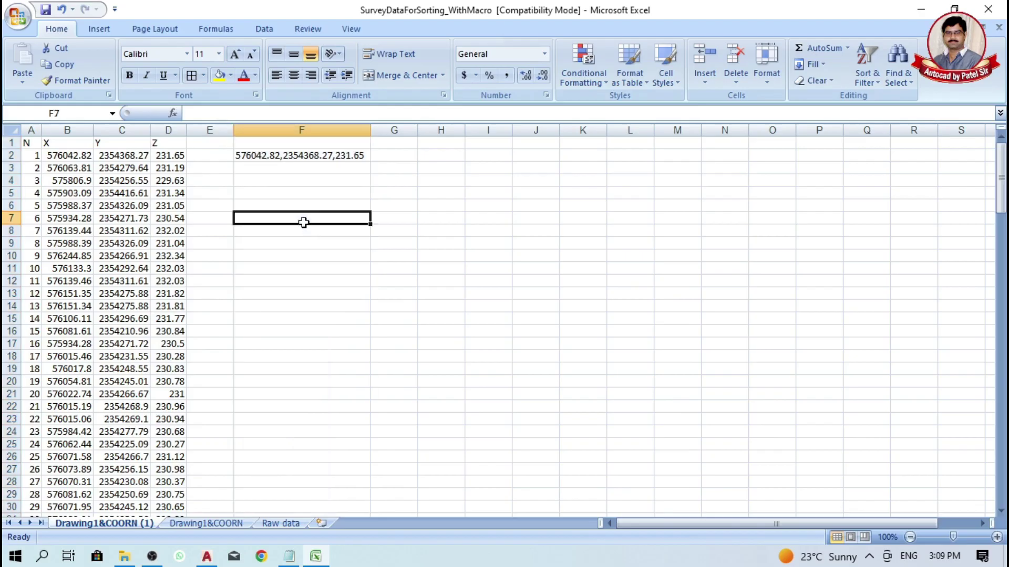
Step: Fill the F2 formula down to row 152 and copy the filled range F2:F152
{"action": "left_click", "coordinate": [335, 157]}
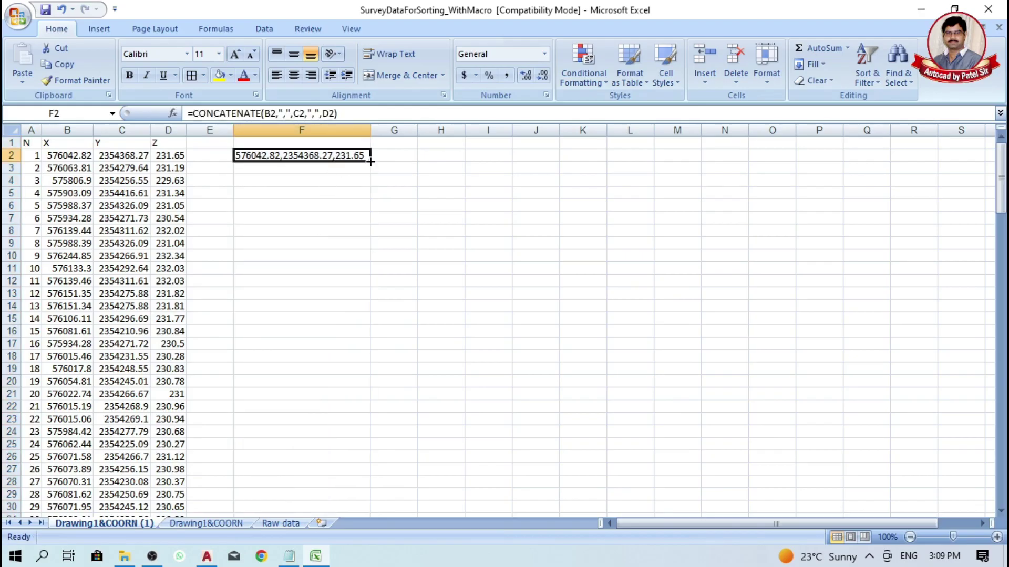
{"action": "left_click_drag", "start_coordinate": [370, 161], "coordinate": [328, 464]}
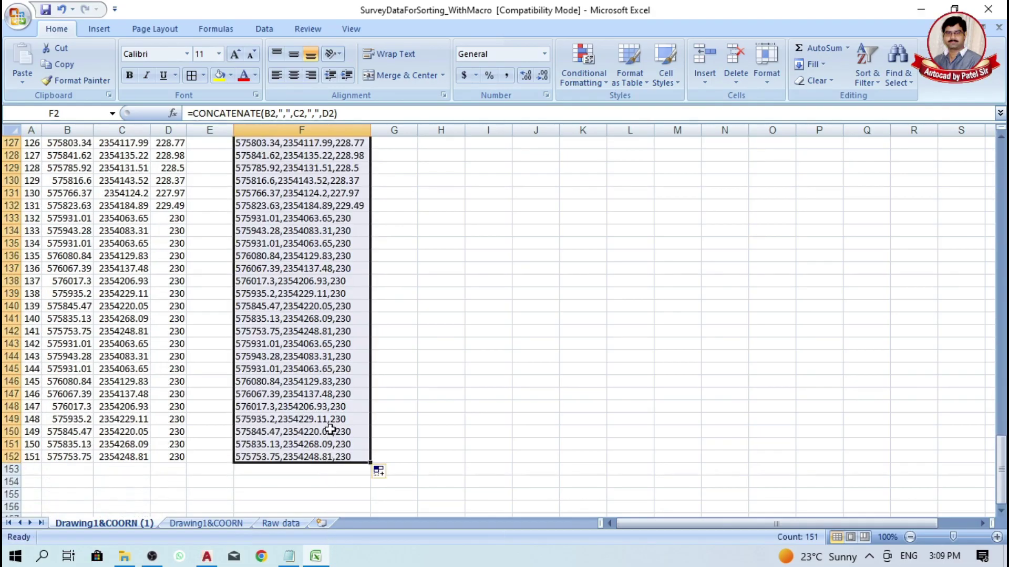
{"action": "scroll", "coordinate": [300, 316], "scroll_direction": "up", "scroll_amount": 18}
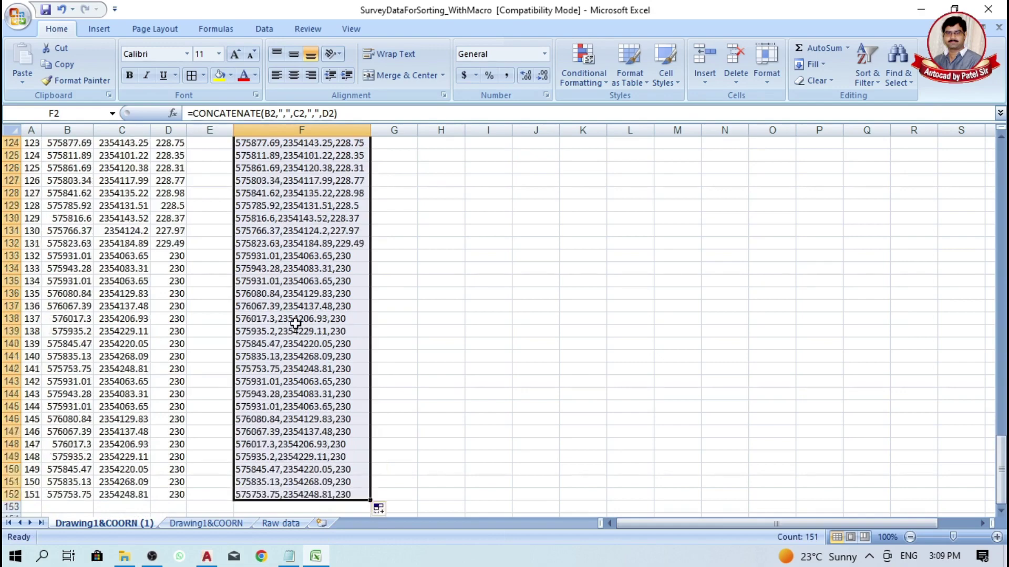
{"action": "scroll", "coordinate": [298, 314], "scroll_direction": "up", "scroll_amount": 20}
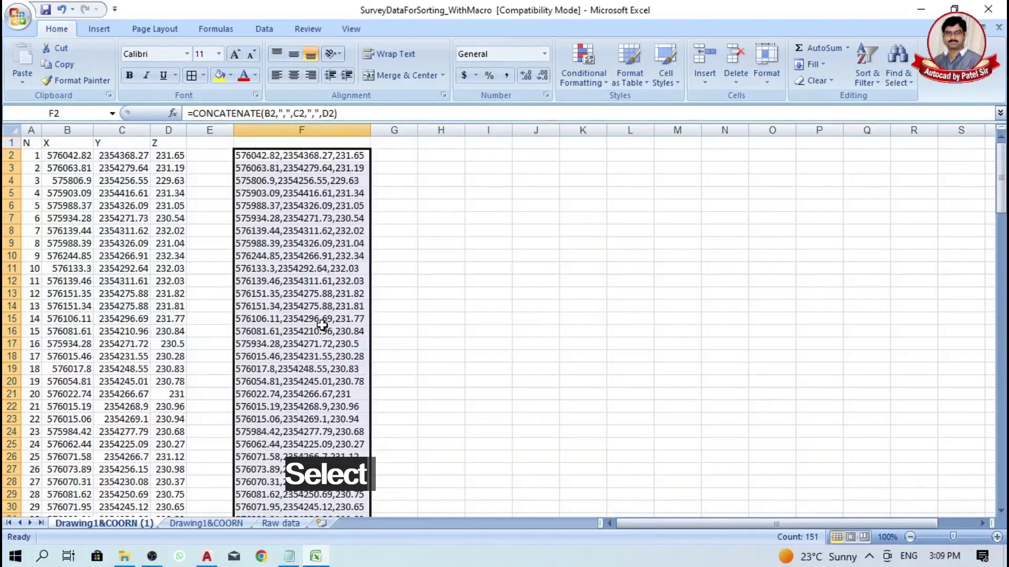
{"action": "key", "text": "ctrl+c"}
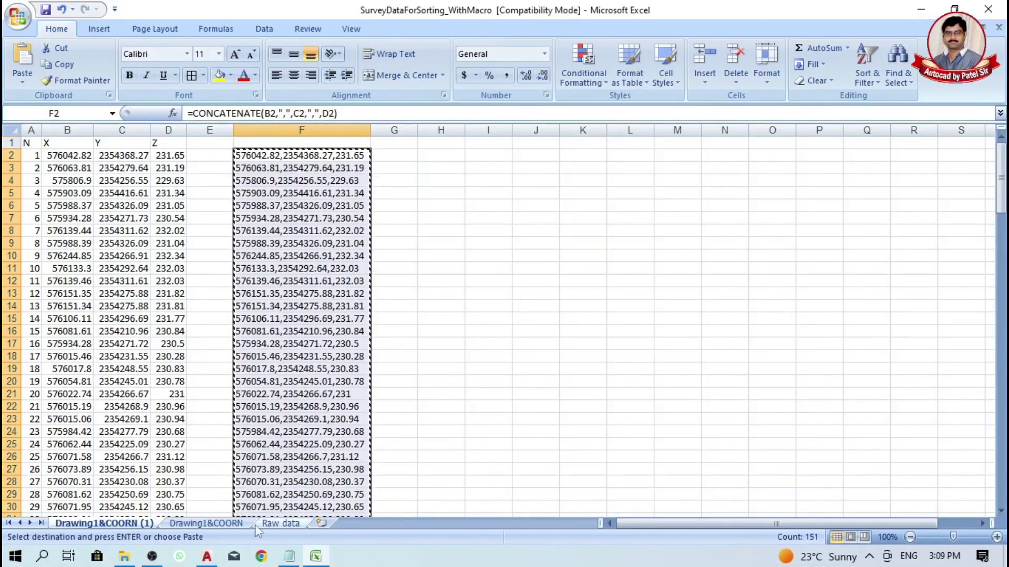
Step: Switch to AutoCAD and turn off the drawing grid
{"action": "left_click", "coordinate": [209, 557]}
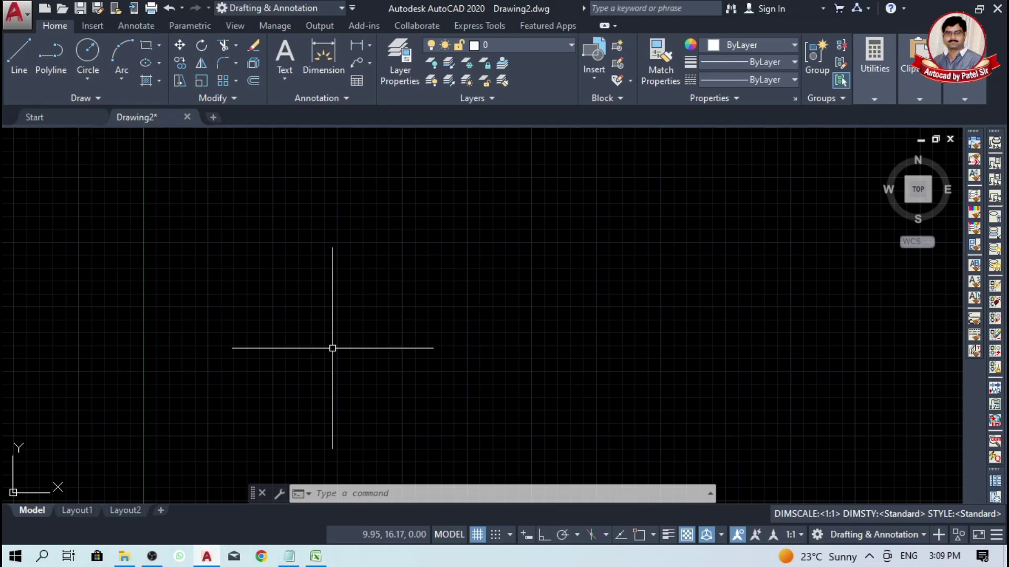
{"action": "key", "text": "F7"}
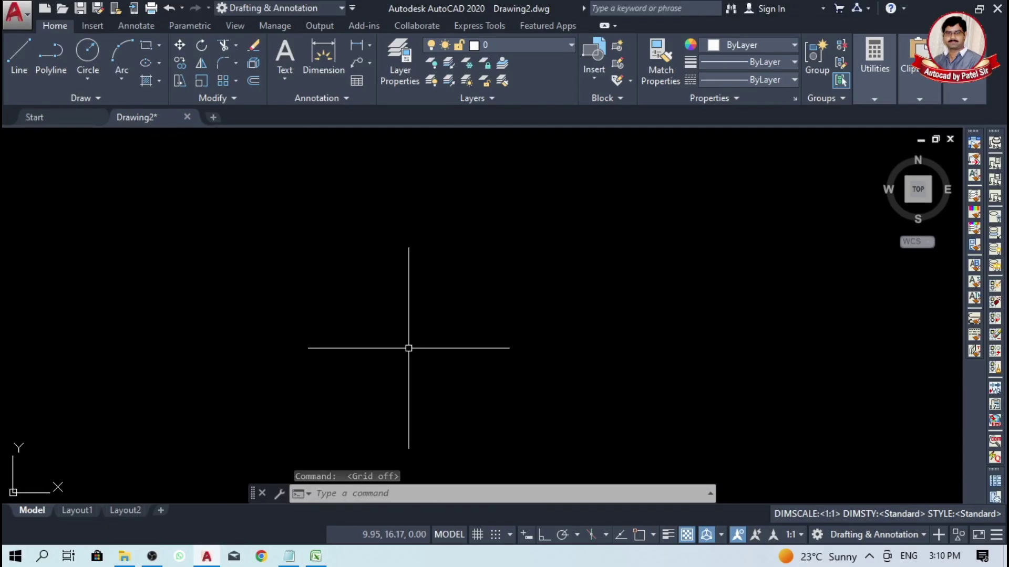
Step: Set the point style to the circle crossed by an X, with a point size of 1 in absolute units
{"action": "type", "text": "pty"}
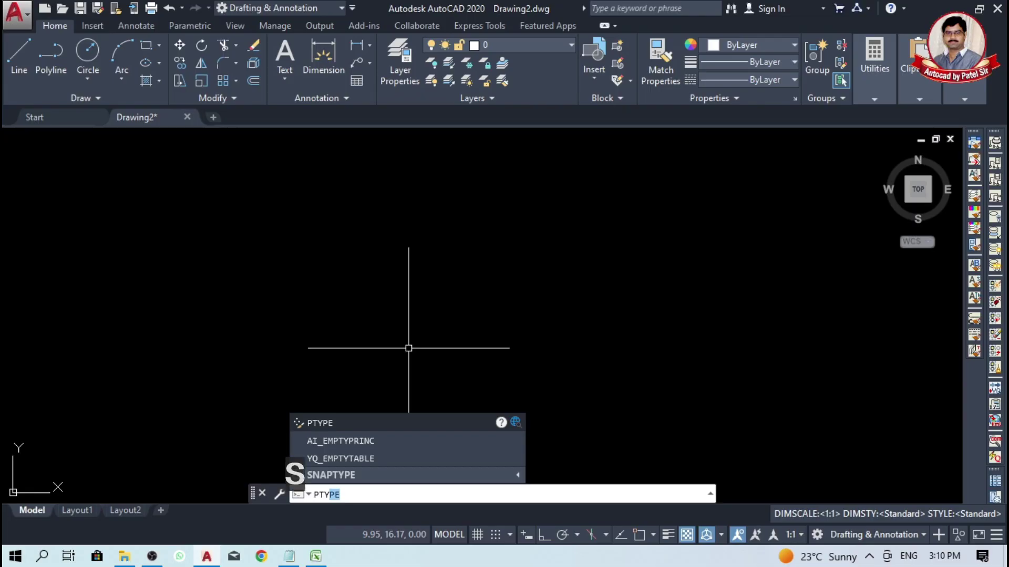
{"action": "key", "text": "Return"}
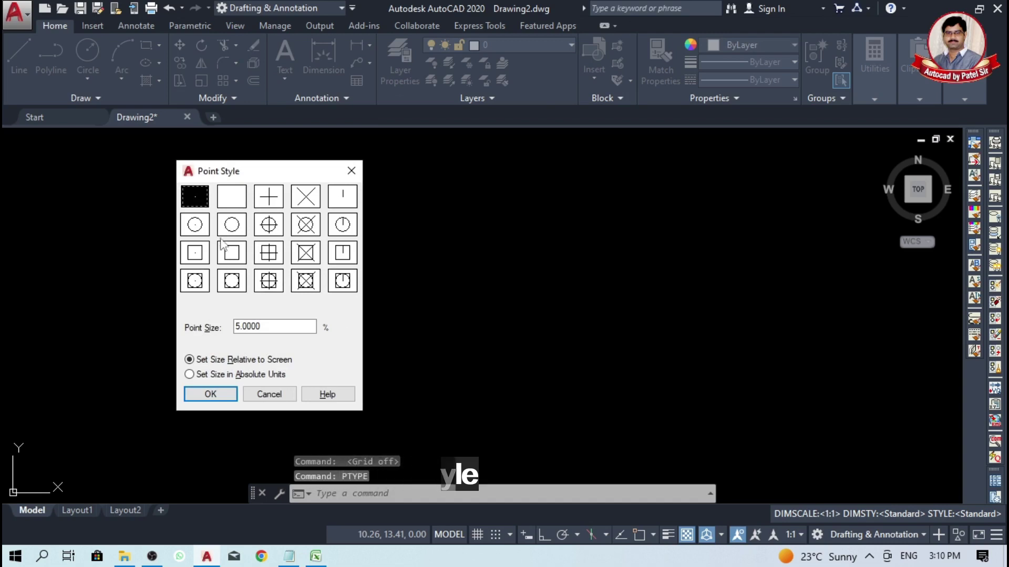
{"action": "left_click_drag", "start_coordinate": [252, 177], "coordinate": [370, 174]}
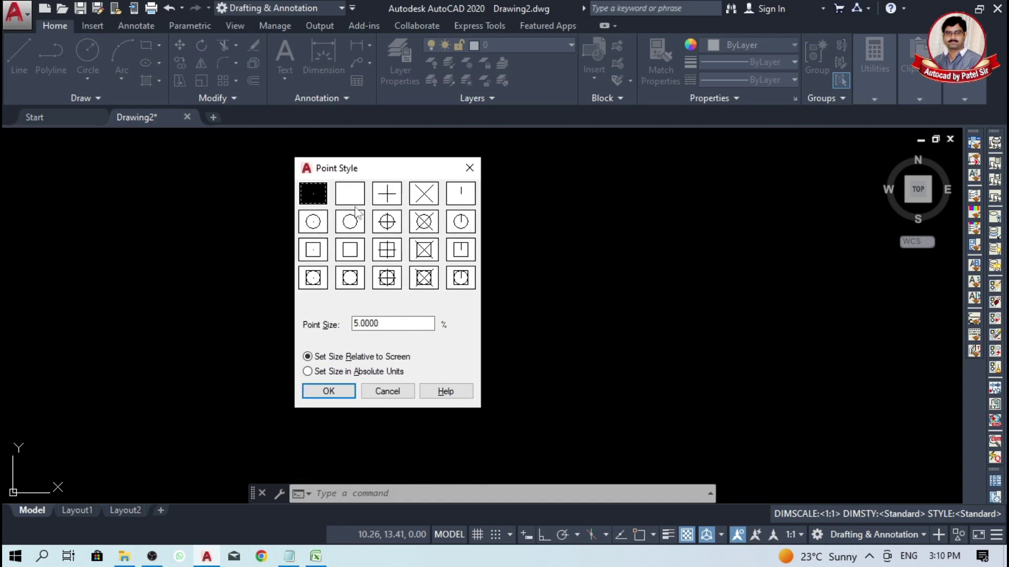
{"action": "left_click", "coordinate": [426, 226]}
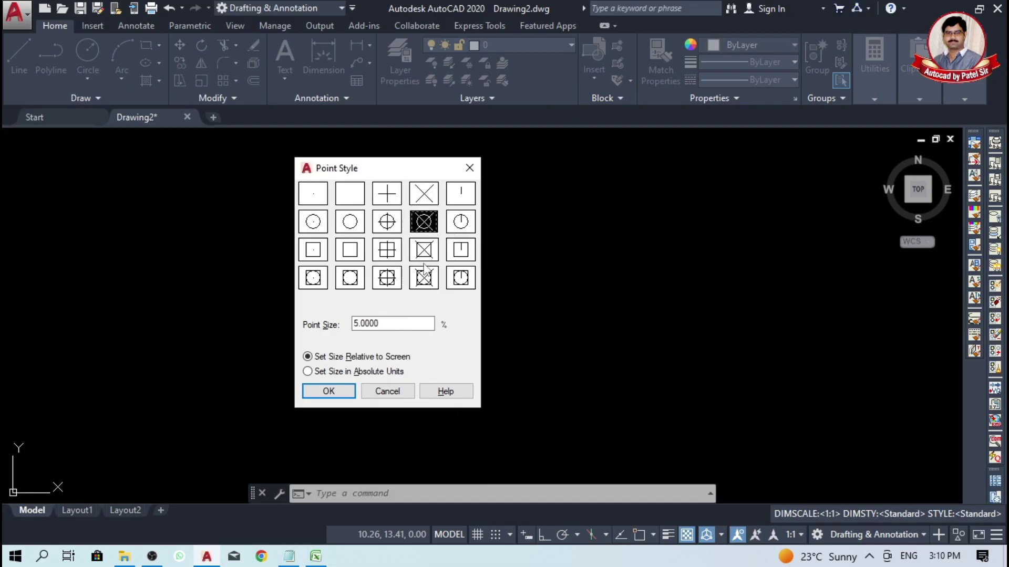
{"action": "left_click", "coordinate": [393, 327]}
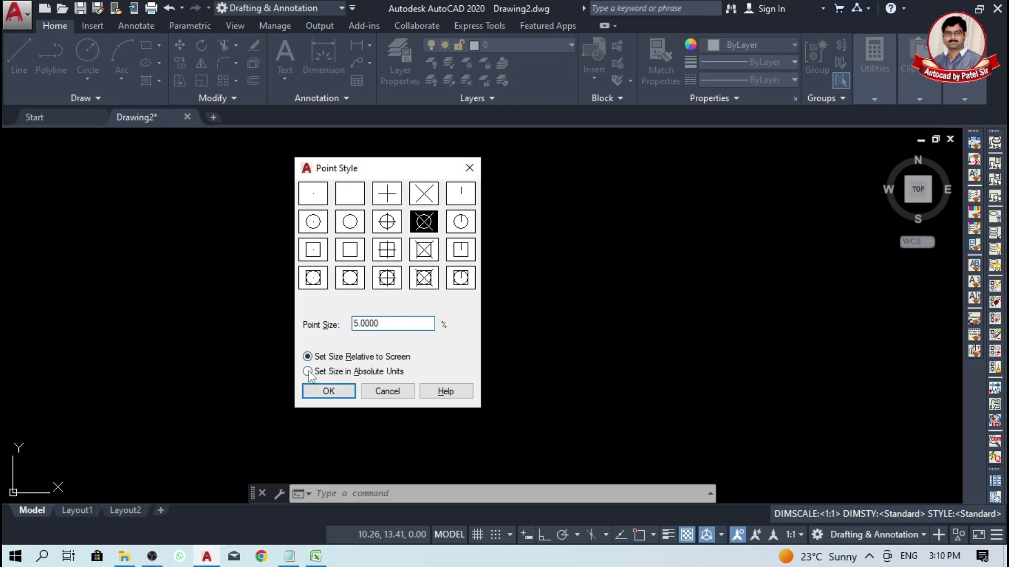
{"action": "left_click", "coordinate": [383, 372]}
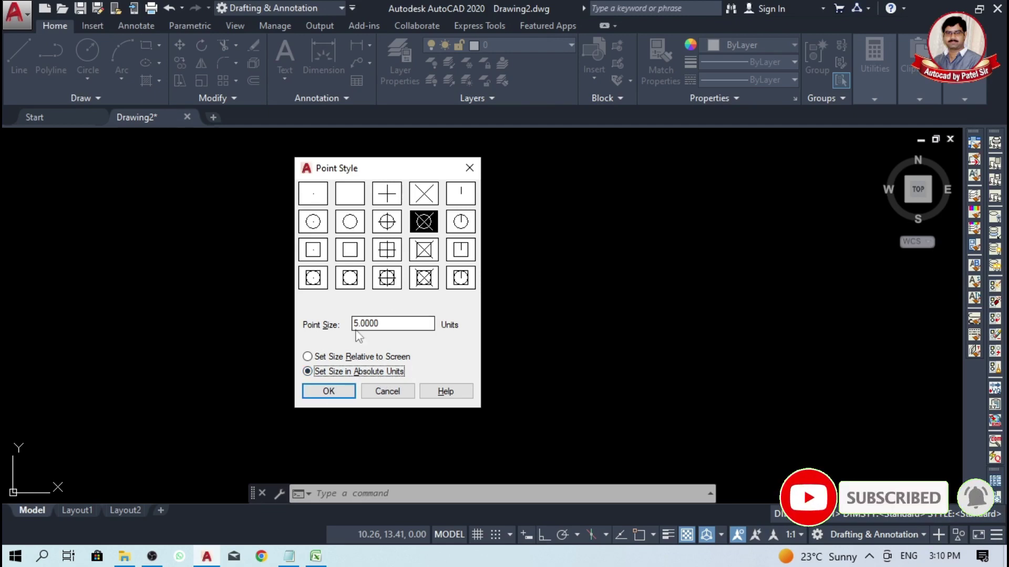
{"action": "left_click_drag", "start_coordinate": [358, 325], "coordinate": [345, 328]}
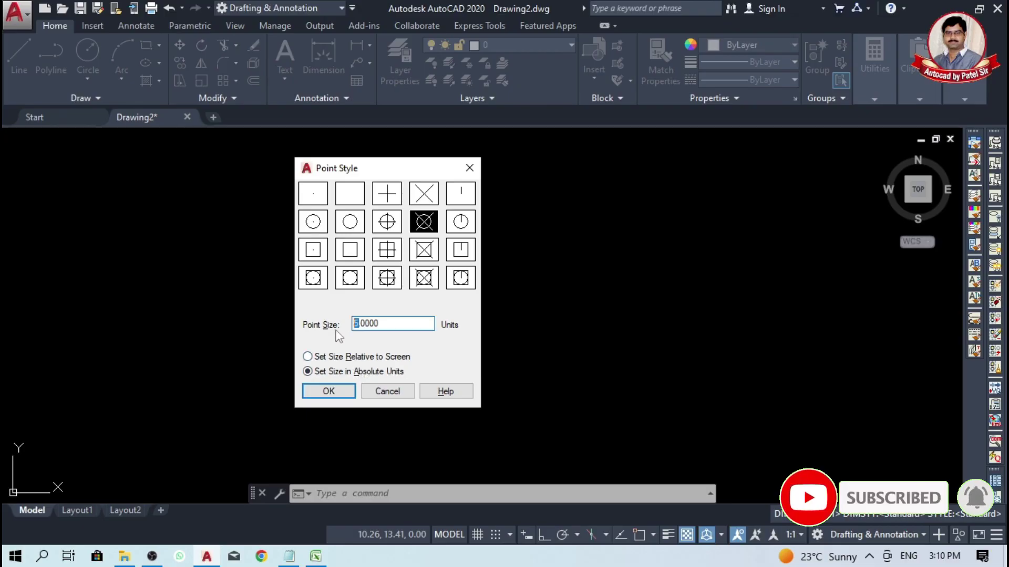
{"action": "type", "text": "1"}
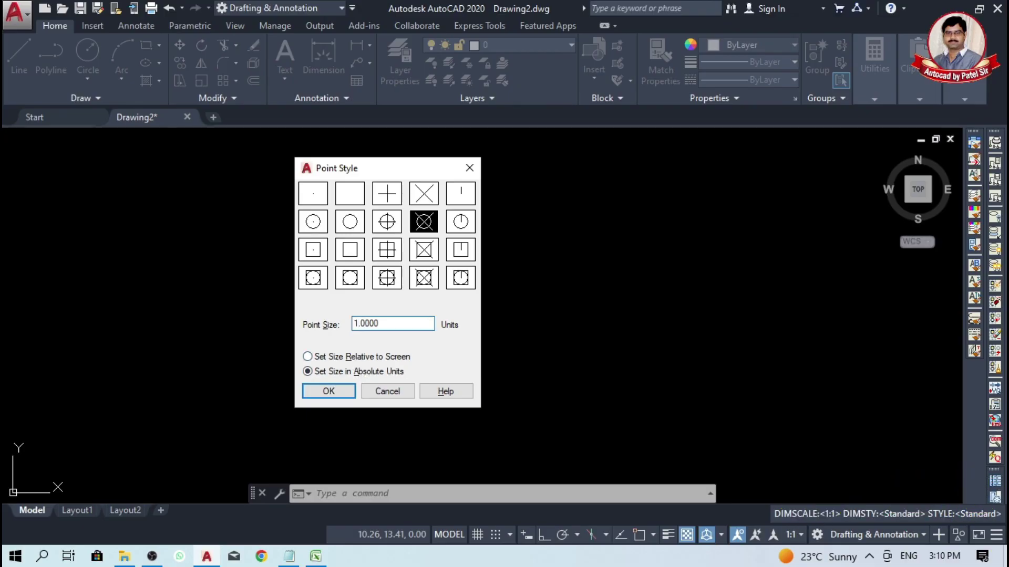
{"action": "left_click", "coordinate": [337, 392]}
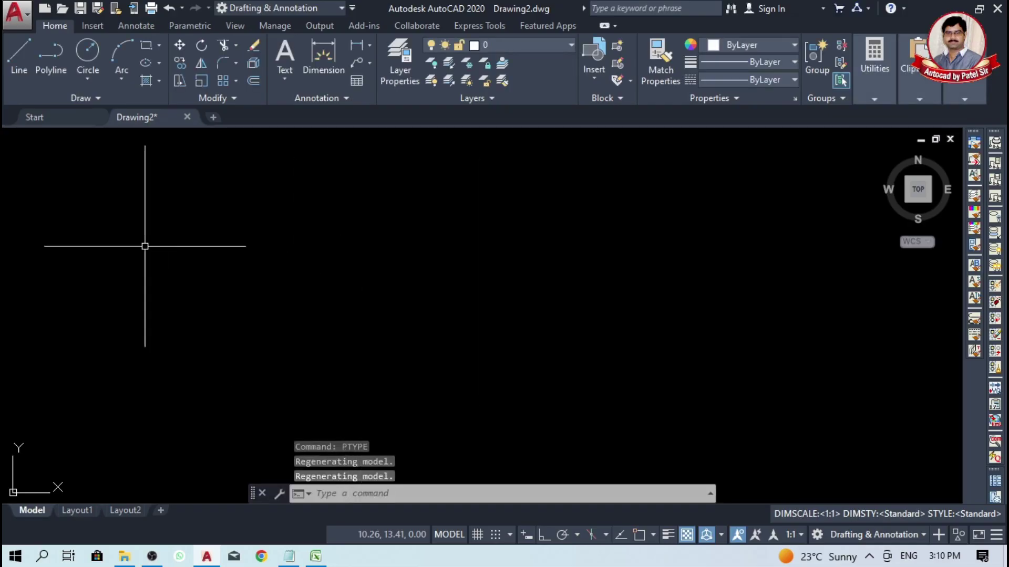
Step: Plot the survey points with the Multiple Points command by pasting the combined X,Y,Z coordinates copied from Excel
{"action": "left_click", "coordinate": [98, 98]}
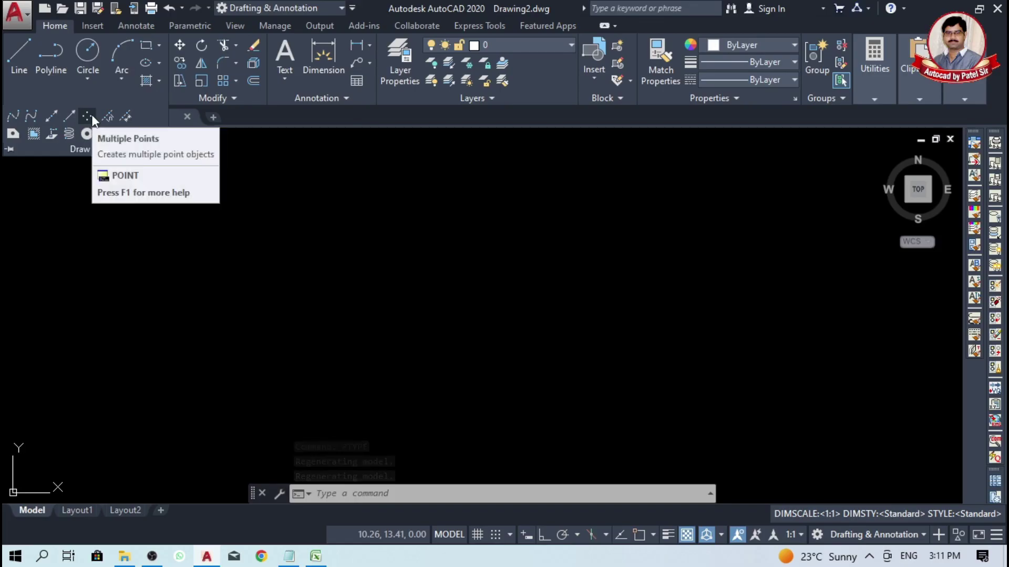
{"action": "left_click", "coordinate": [92, 116]}
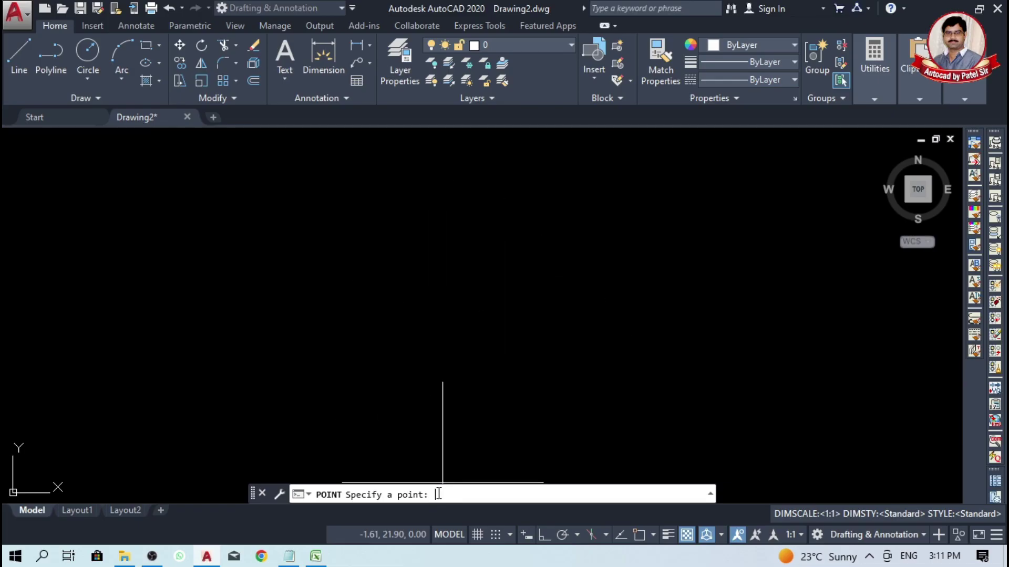
{"action": "left_click", "coordinate": [316, 557]}
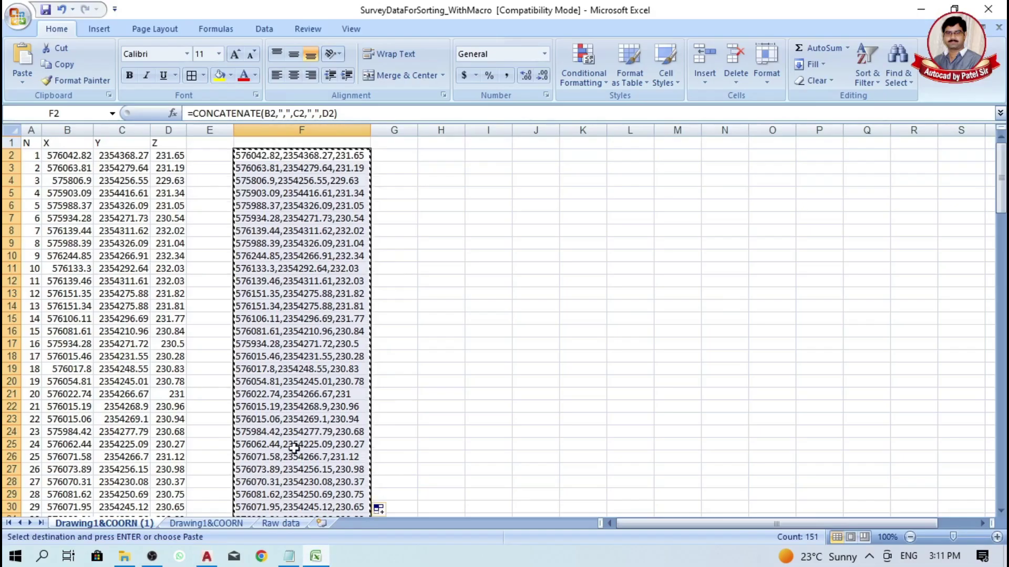
{"action": "left_click", "coordinate": [206, 557]}
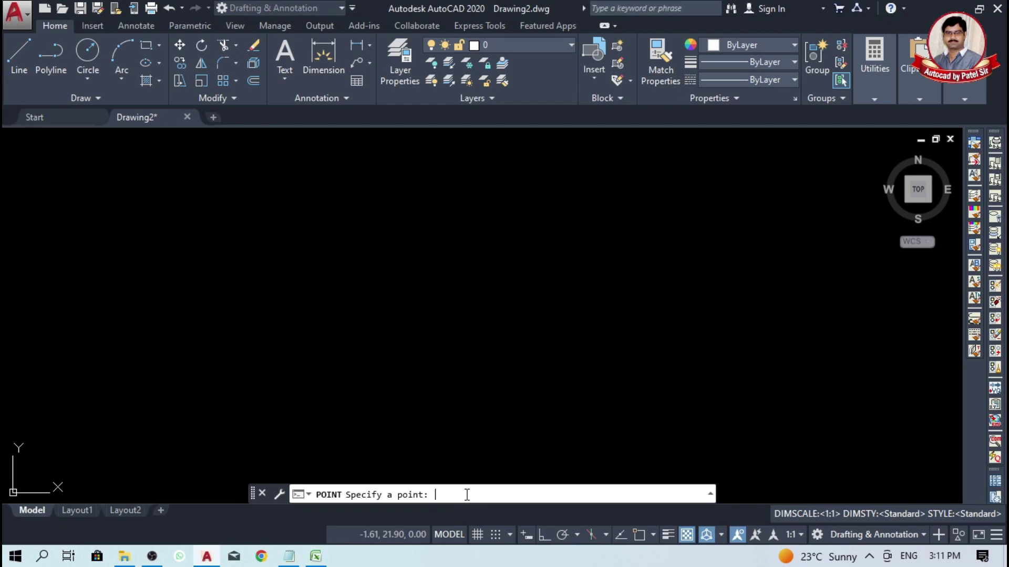
{"action": "key", "text": "ctrl+v"}
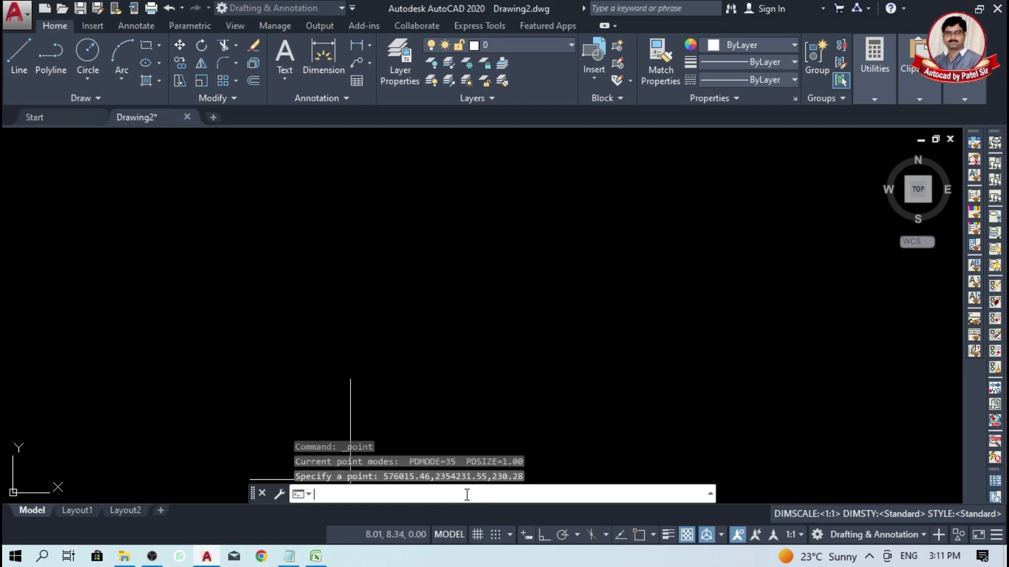
{"action": "key", "text": "Return"}
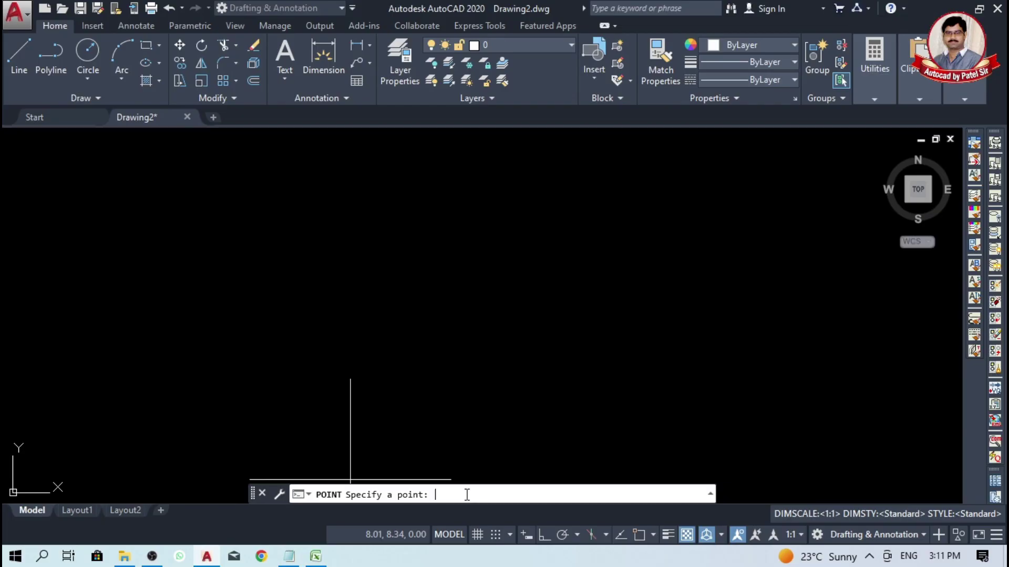
{"action": "key", "text": "Escape"}
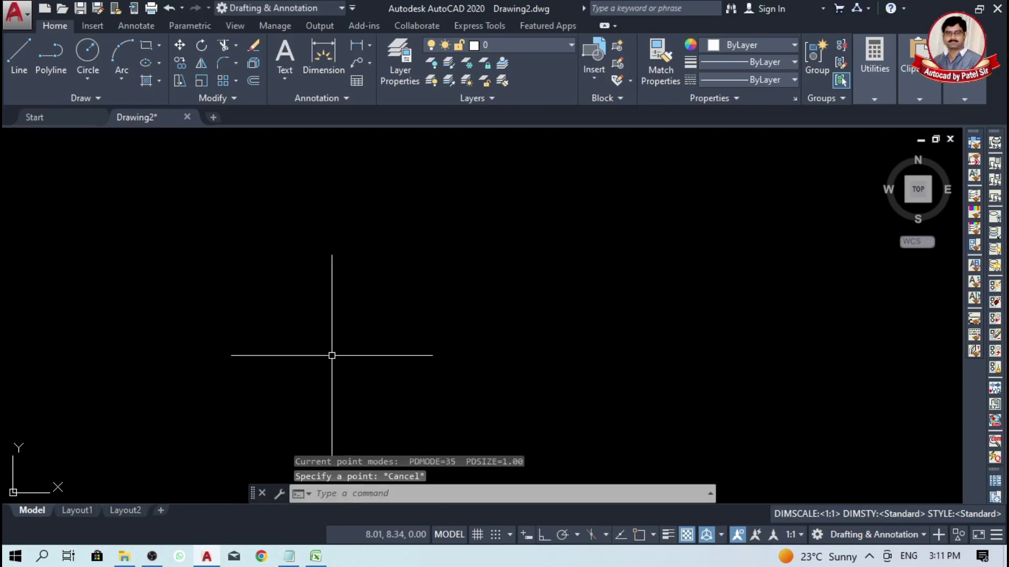
Step: Zoom to the drawing extents to bring all the plotted survey points into view
{"action": "middle_click", "coordinate": [362, 276]}
{"action": "middle_click", "coordinate": [363, 275]}
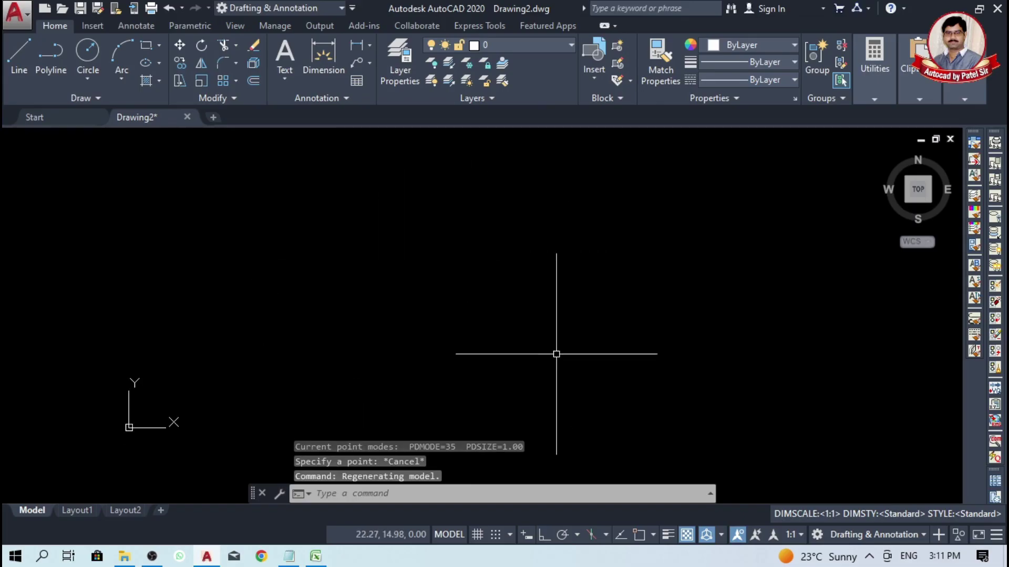
{"action": "left_click", "coordinate": [400, 498]}
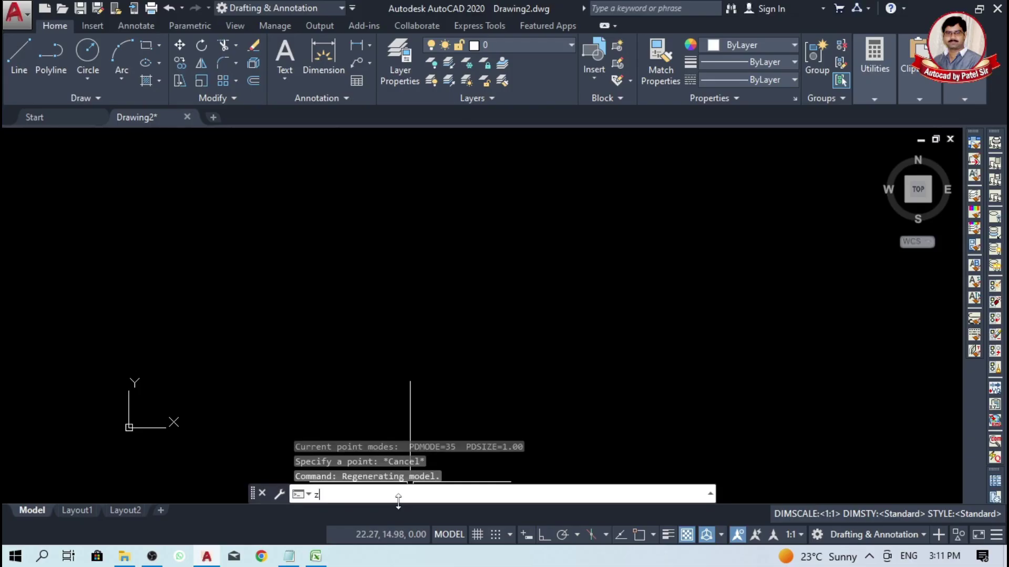
{"action": "type", "text": "z"}
{"action": "key", "text": "Return"}
{"action": "key", "text": "Return"}
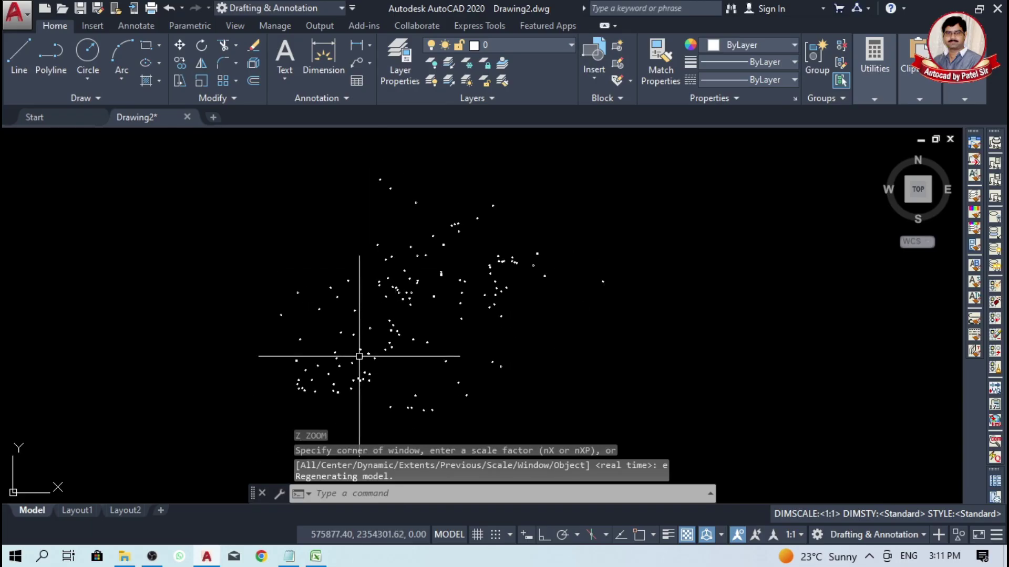
Step: Examine the shape and size of an individual point marker at close range
{"action": "scroll", "coordinate": [353, 360], "scroll_direction": "up", "scroll_amount": 5}
{"action": "scroll", "coordinate": [363, 338], "scroll_direction": "up", "scroll_amount": 5}
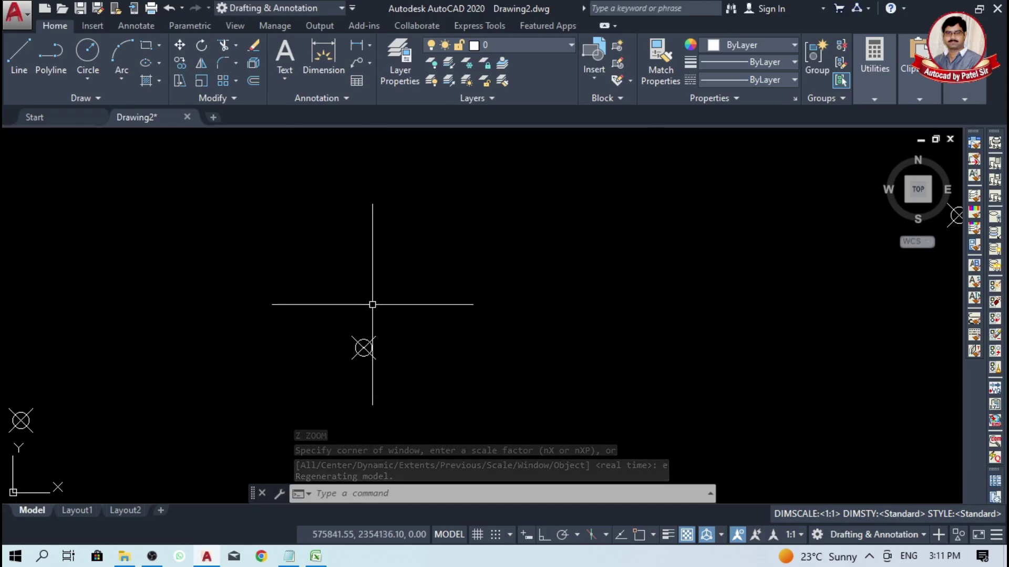
{"action": "scroll", "coordinate": [364, 356], "scroll_direction": "up", "scroll_amount": 6}
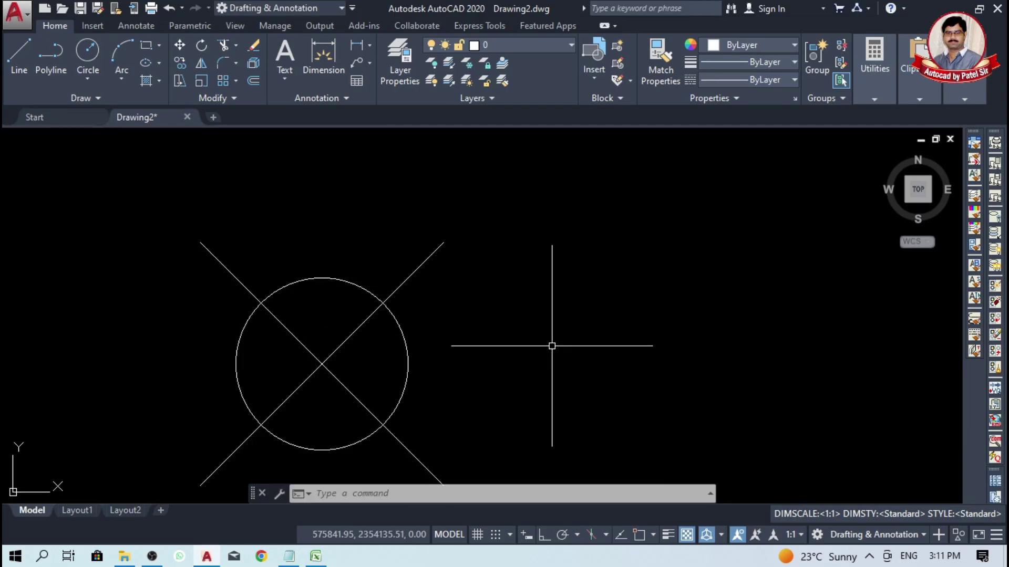
{"action": "scroll", "coordinate": [314, 275], "scroll_direction": "down", "scroll_amount": 5}
{"action": "scroll", "coordinate": [307, 272], "scroll_direction": "up", "scroll_amount": 3}
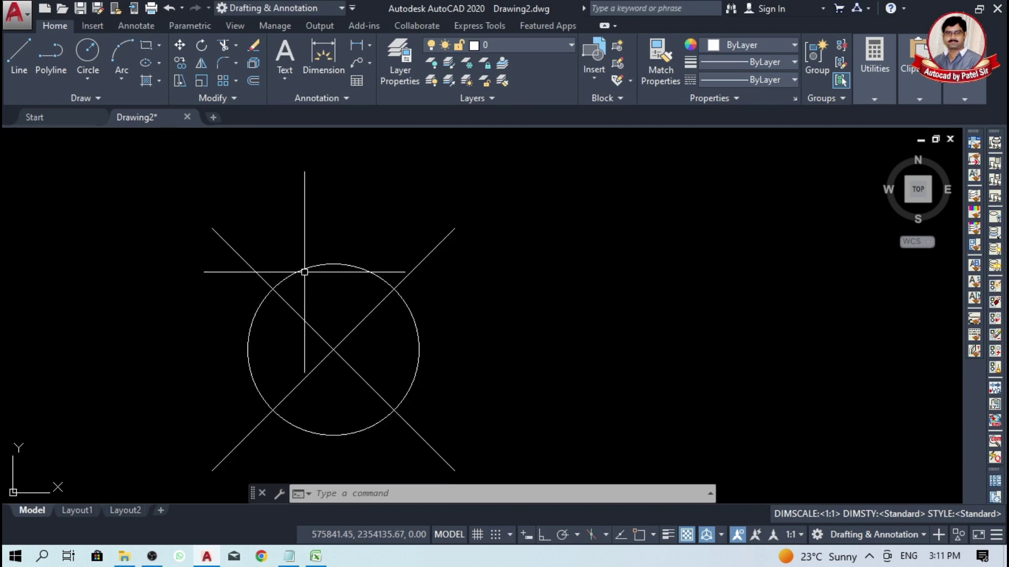
{"action": "scroll", "coordinate": [338, 343], "scroll_direction": "down", "scroll_amount": 5}
{"action": "scroll", "coordinate": [336, 340], "scroll_direction": "up", "scroll_amount": 5}
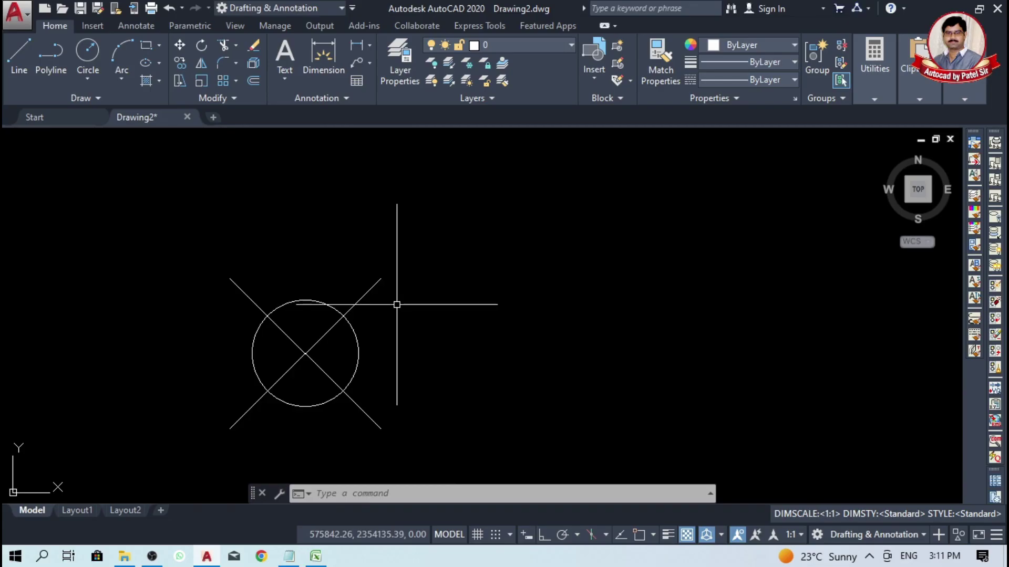
{"action": "scroll", "coordinate": [442, 282], "scroll_direction": "down", "scroll_amount": 5}
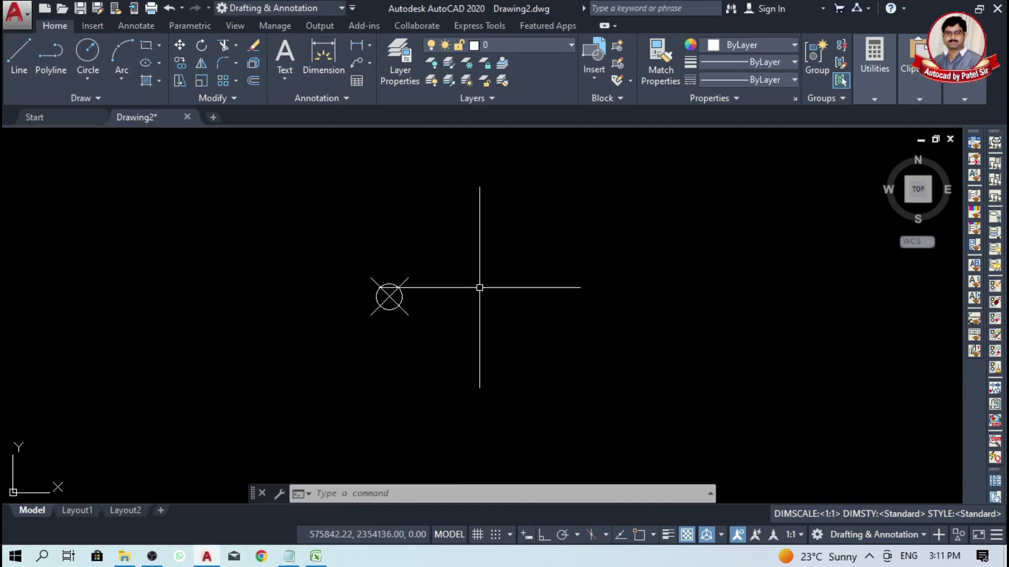
{"action": "scroll", "coordinate": [479, 288], "scroll_direction": "down", "scroll_amount": 5}
{"action": "scroll", "coordinate": [452, 295], "scroll_direction": "up", "scroll_amount": 5}
Step: Load the LISP file "Points ke Z VALUE ke liye _ZPT" from the Lisp for Conter folder with APPLOAD
{"action": "left_click", "coordinate": [412, 493]}
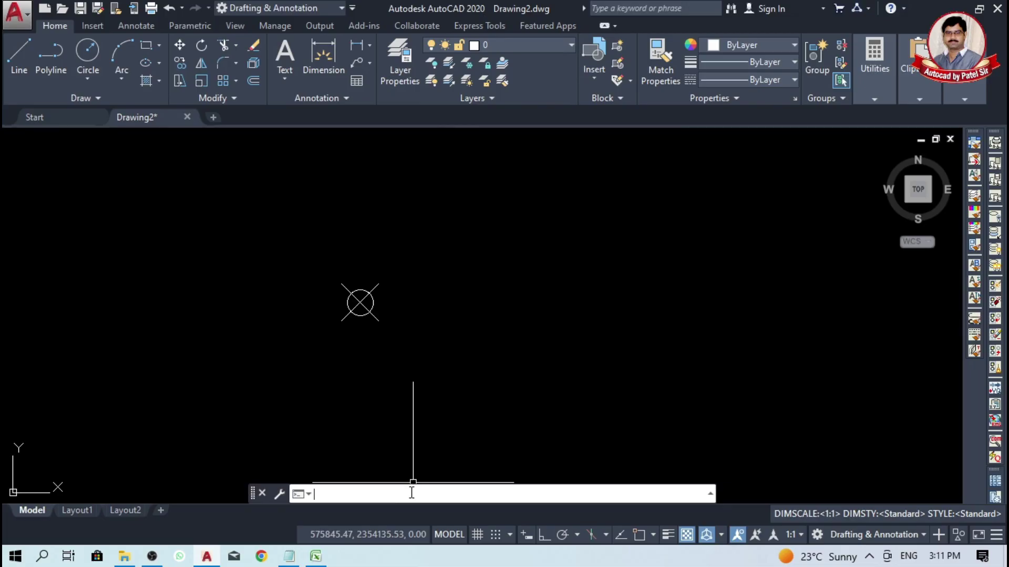
{"action": "type", "text": "a"}
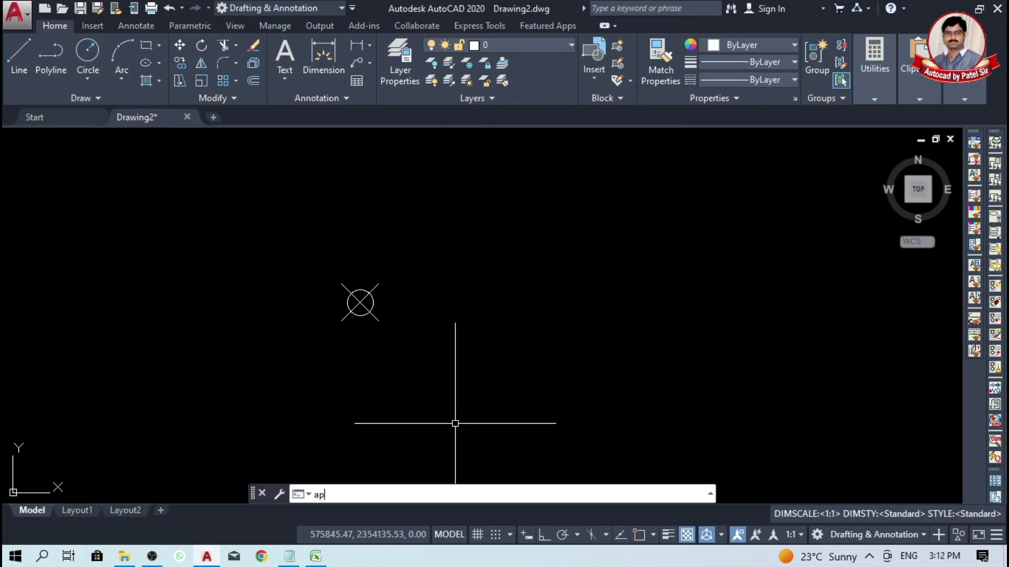
{"action": "type", "text": "p"}
{"action": "key", "text": "Return"}
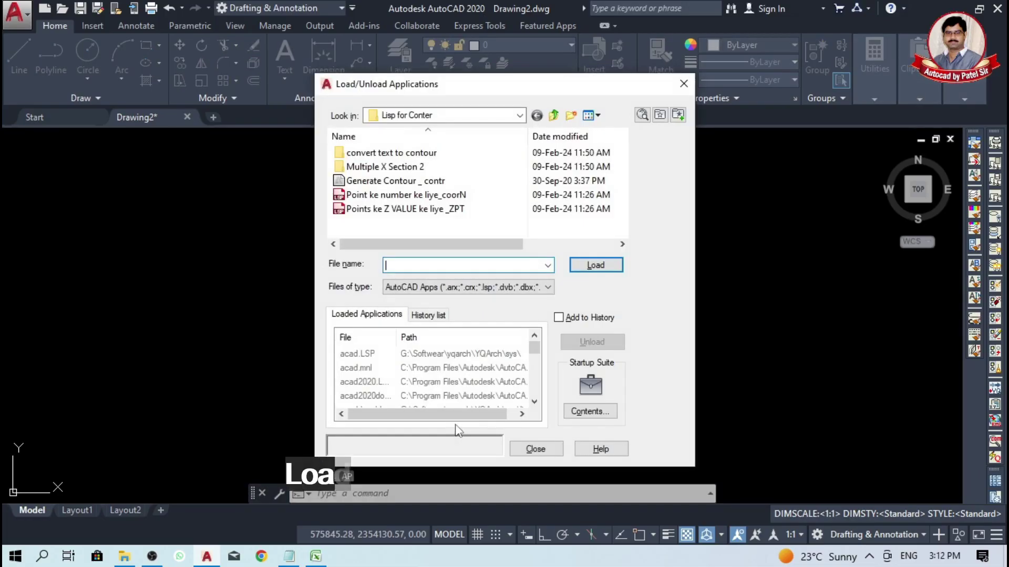
{"action": "left_click", "coordinate": [434, 210]}
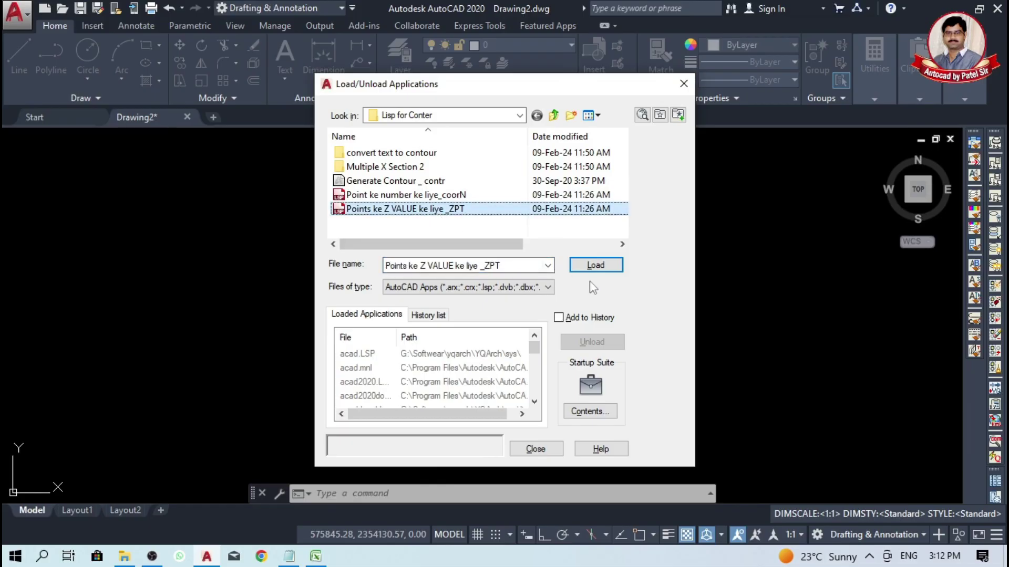
{"action": "left_click", "coordinate": [596, 265]}
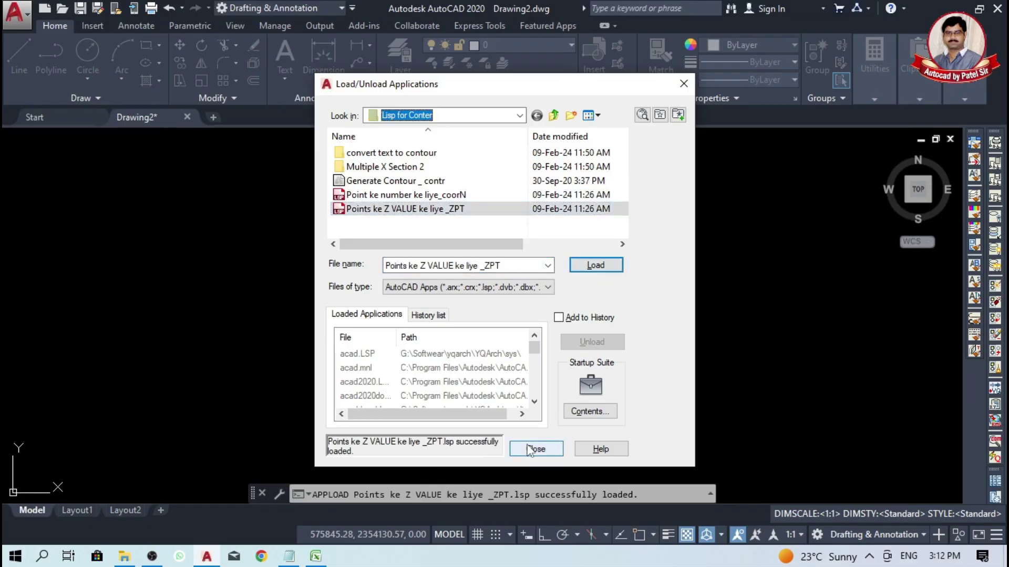
{"action": "left_click", "coordinate": [535, 449]}
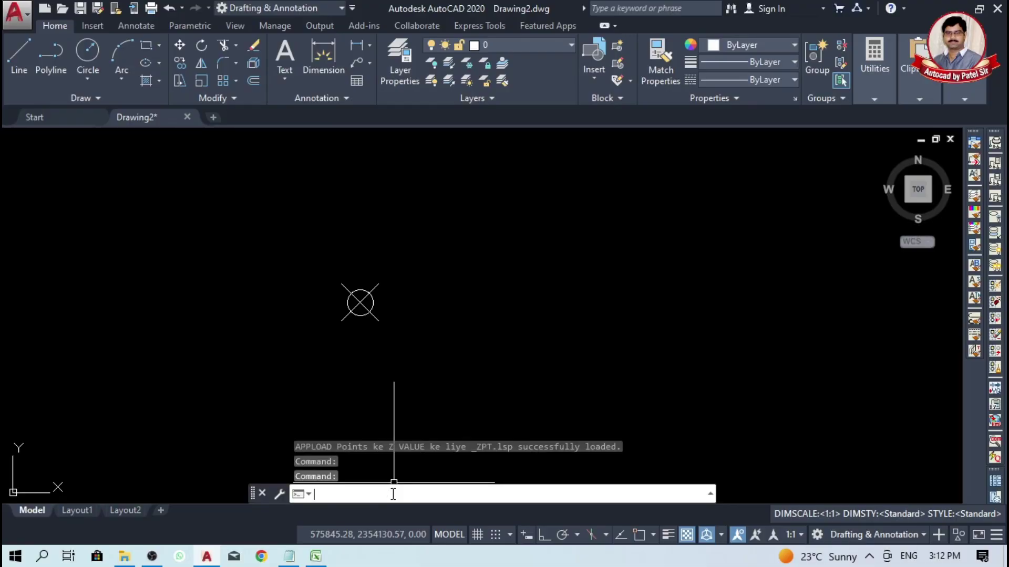
Step: Run the ZPT command on all the plotted points to label each one with its Z value
{"action": "type", "text": "t"}
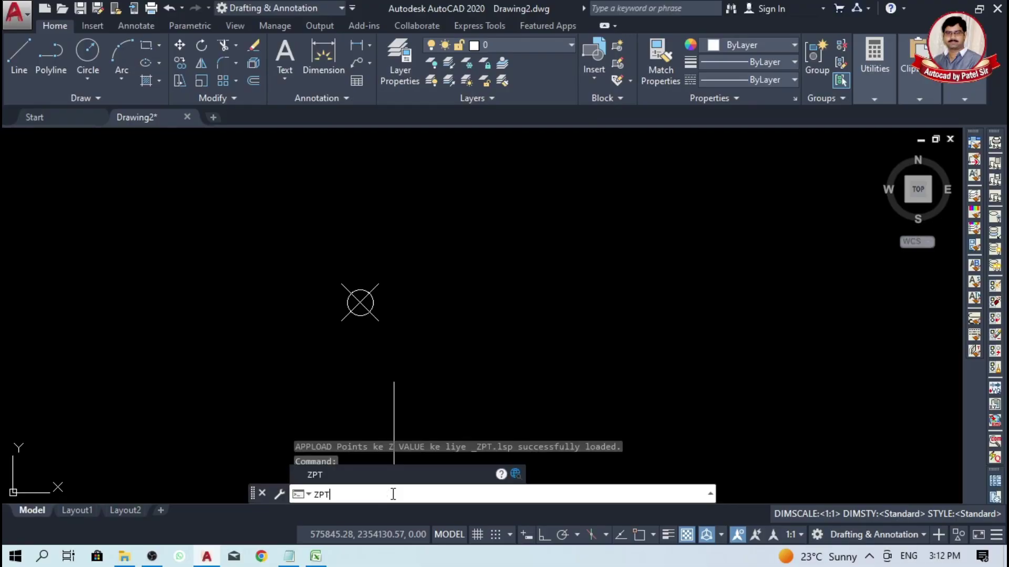
{"action": "key", "text": "Return"}
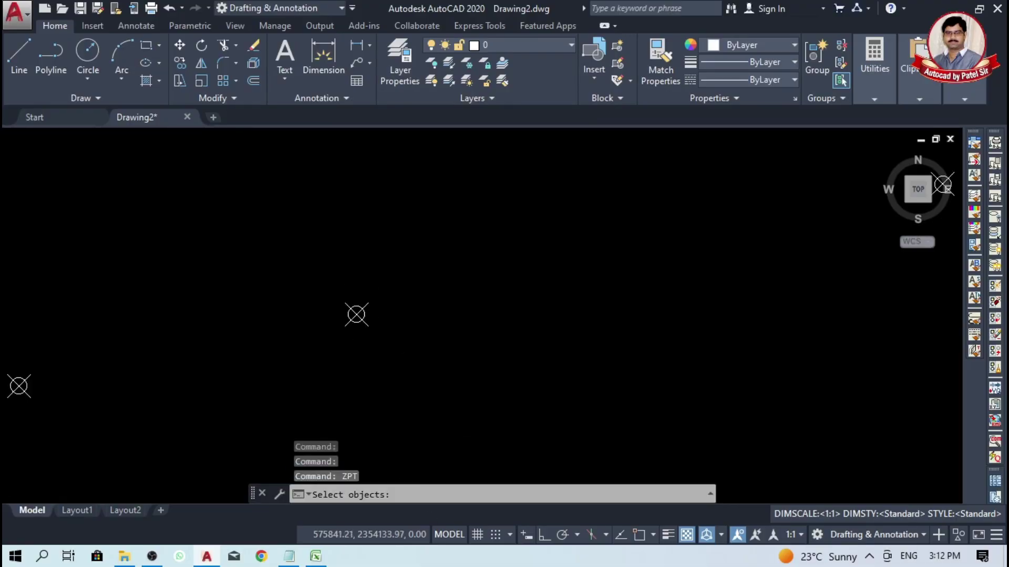
{"action": "scroll", "coordinate": [361, 331], "scroll_direction": "up", "scroll_amount": 5}
{"action": "scroll", "coordinate": [353, 324], "scroll_direction": "down", "scroll_amount": 3}
{"action": "left_click", "coordinate": [483, 232]}
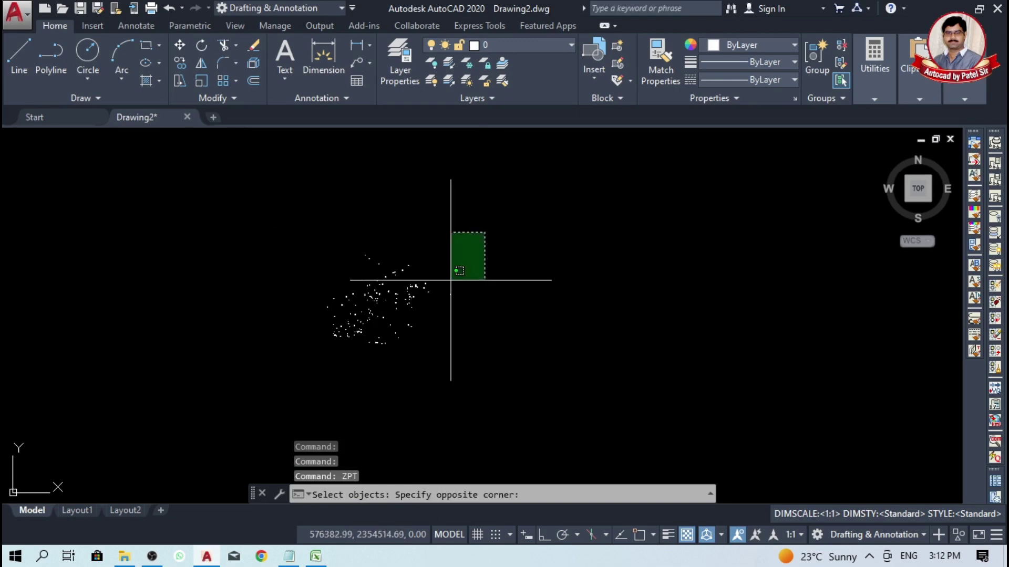
{"action": "left_click", "coordinate": [310, 359]}
{"action": "key", "text": "Return"}
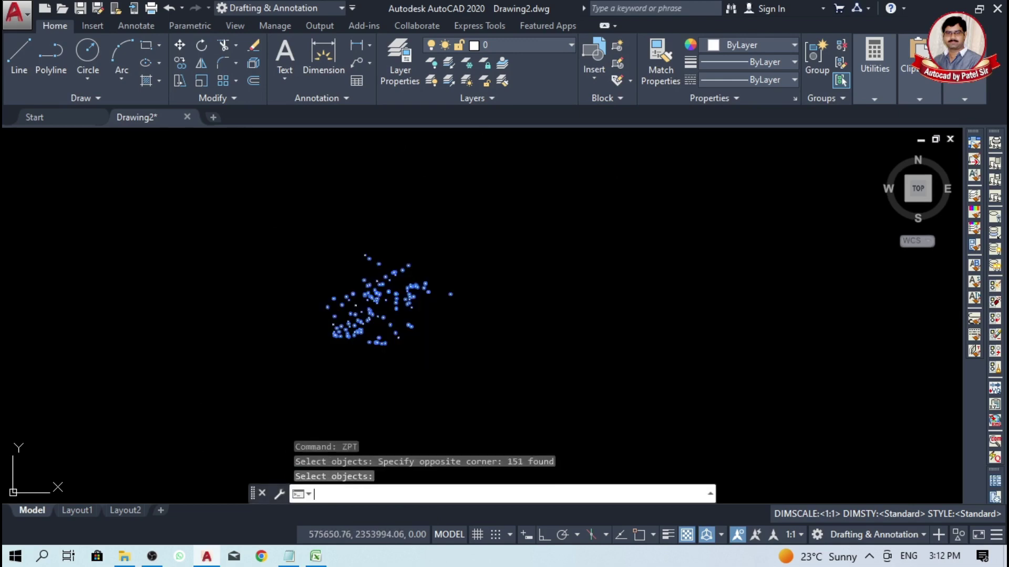
{"action": "scroll", "coordinate": [315, 352], "scroll_direction": "up", "scroll_amount": 4}
{"action": "scroll", "coordinate": [348, 323], "scroll_direction": "up", "scroll_amount": 5}
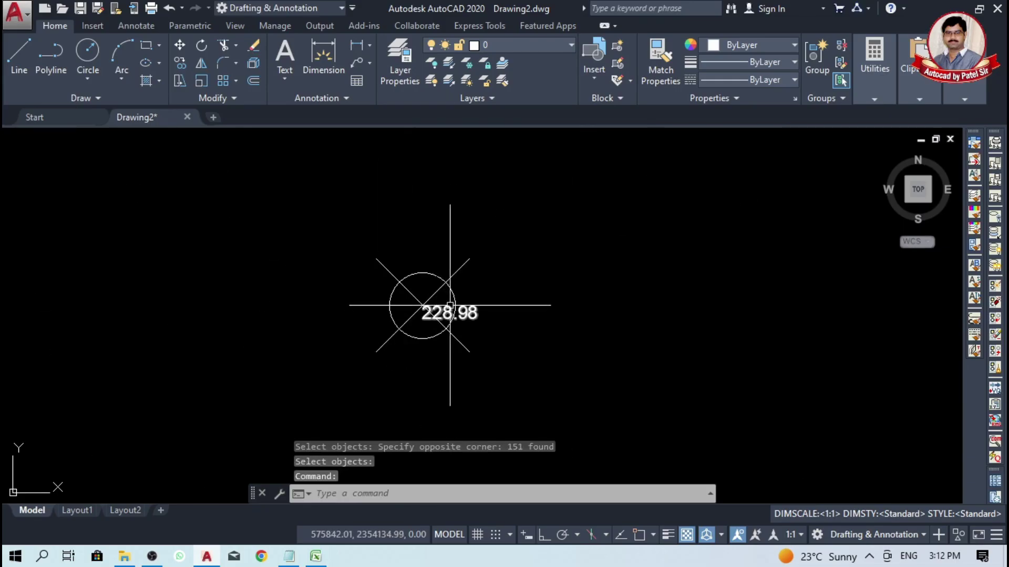
Step: Examine the Z value labels on several individual survey points and how they sit relative to the point markers
{"action": "scroll", "coordinate": [545, 291], "scroll_direction": "down", "scroll_amount": 4}
{"action": "scroll", "coordinate": [179, 365], "scroll_direction": "up", "scroll_amount": 3}
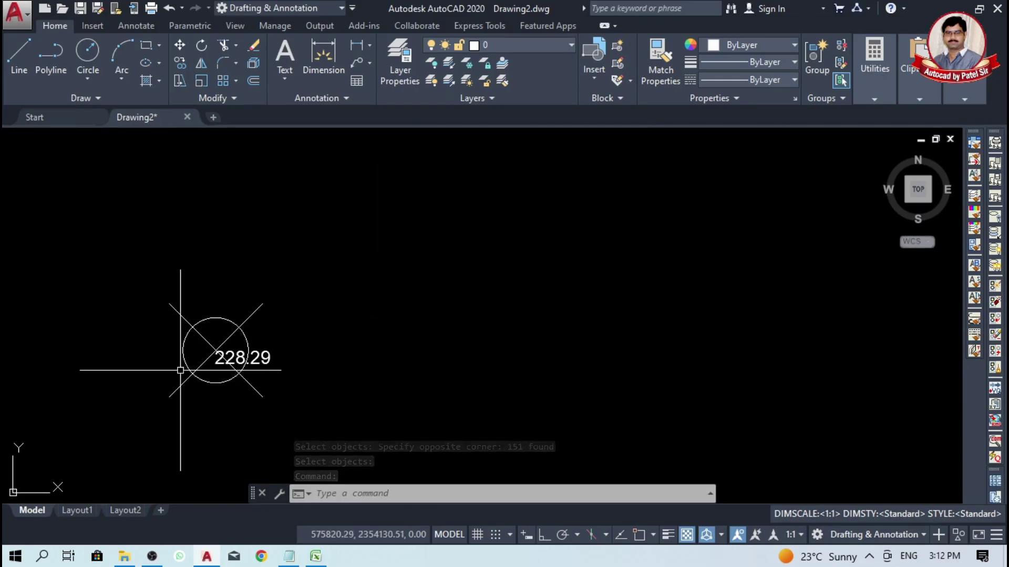
{"action": "scroll", "coordinate": [200, 352], "scroll_direction": "down", "scroll_amount": 5}
{"action": "scroll", "coordinate": [158, 252], "scroll_direction": "up", "scroll_amount": 4}
{"action": "scroll", "coordinate": [147, 223], "scroll_direction": "down", "scroll_amount": 4}
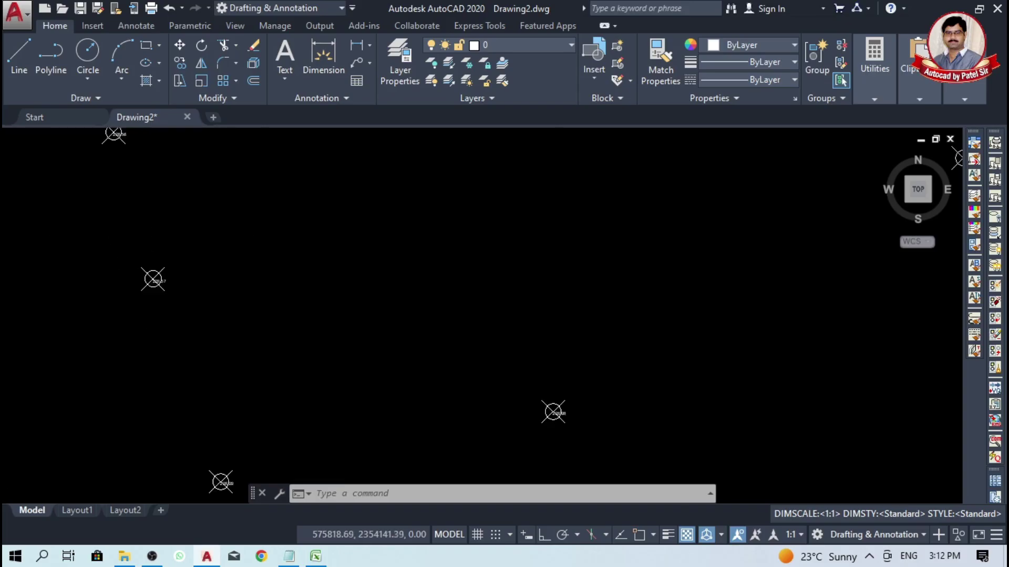
{"action": "scroll", "coordinate": [236, 338], "scroll_direction": "up", "scroll_amount": 4}
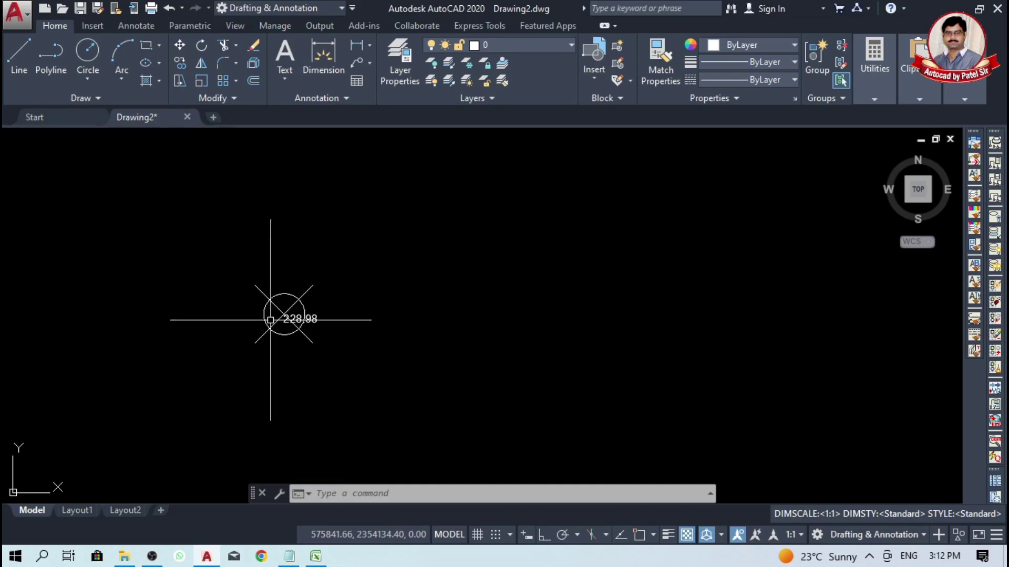
{"action": "scroll", "coordinate": [353, 338], "scroll_direction": "down", "scroll_amount": 4}
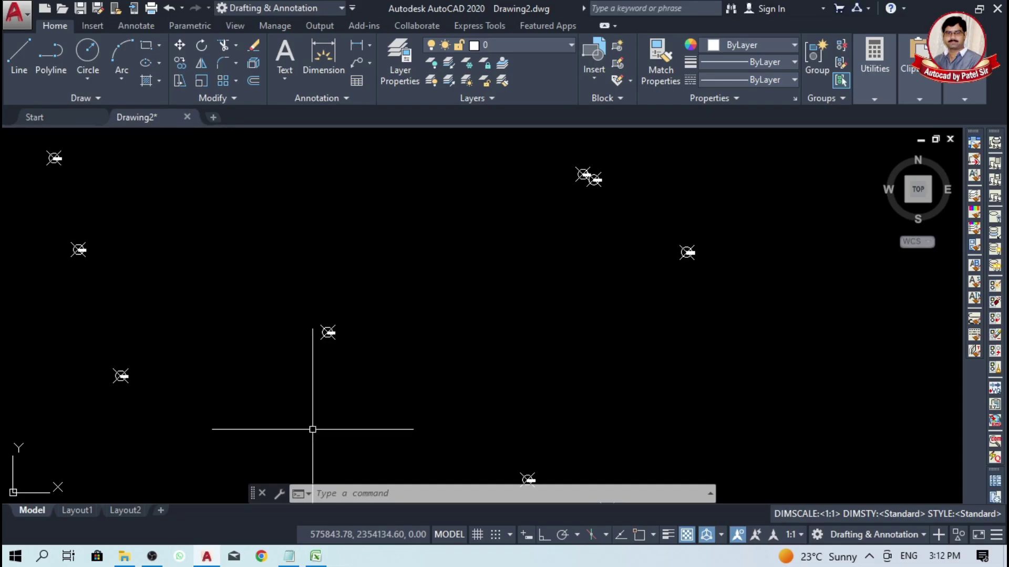
{"action": "scroll", "coordinate": [317, 336], "scroll_direction": "up", "scroll_amount": 4}
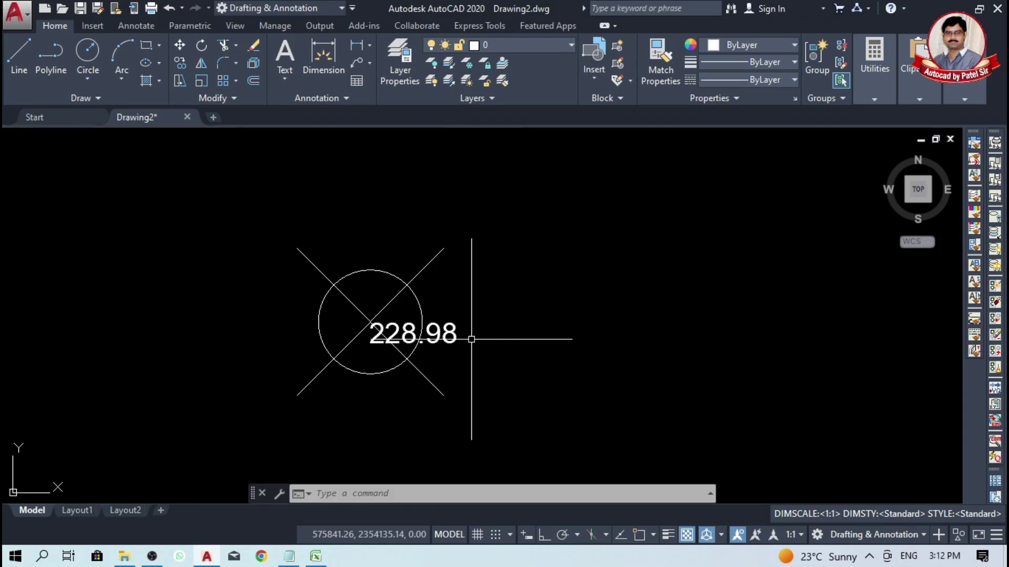
{"action": "left_click", "coordinate": [414, 285]}
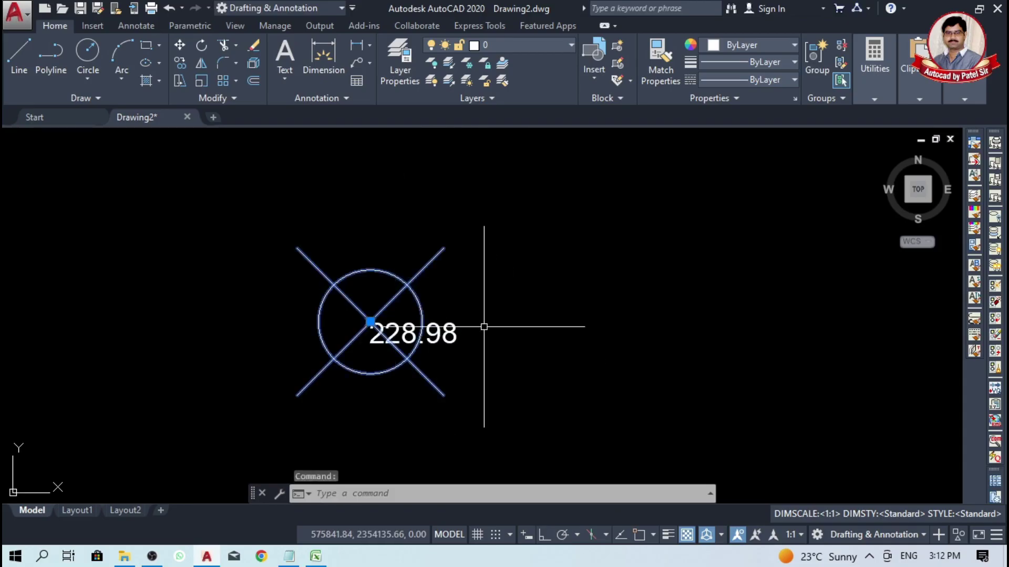
{"action": "key", "text": "Escape"}
{"action": "scroll", "coordinate": [315, 389], "scroll_direction": "down", "scroll_amount": 10}
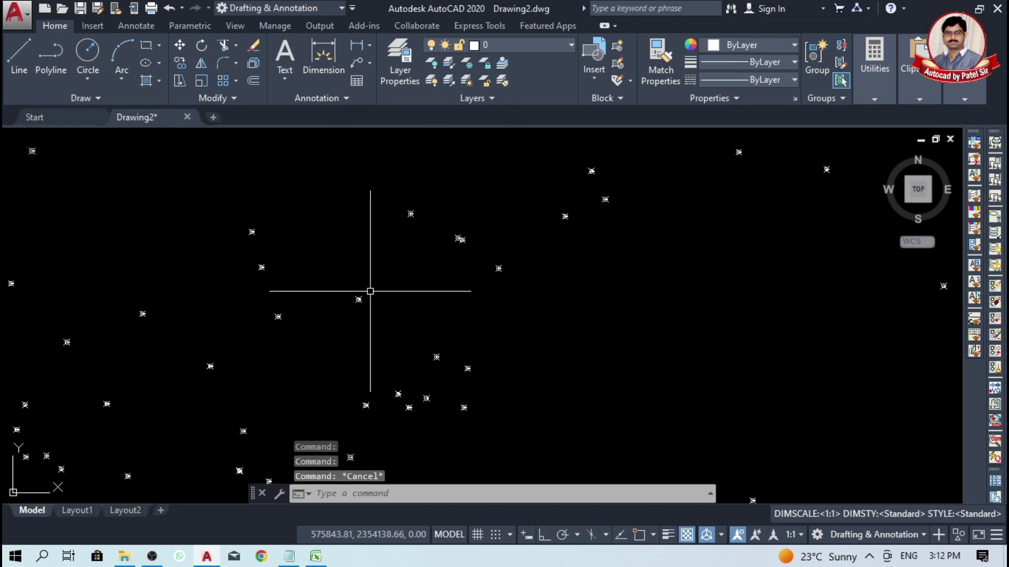
{"action": "scroll", "coordinate": [459, 225], "scroll_direction": "up", "scroll_amount": 5}
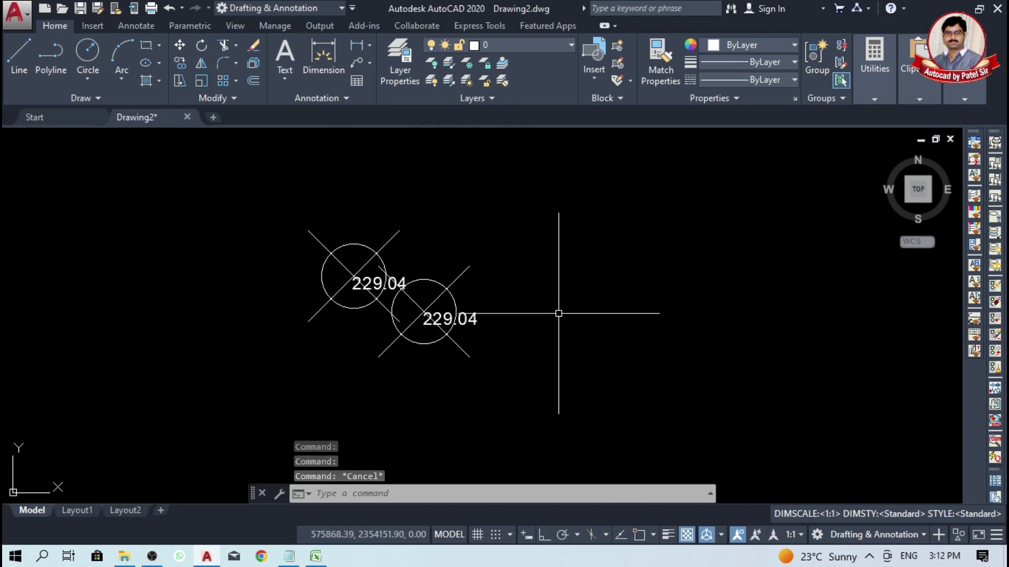
{"action": "scroll", "coordinate": [505, 258], "scroll_direction": "down", "scroll_amount": 3}
{"action": "scroll", "coordinate": [505, 258], "scroll_direction": "down", "scroll_amount": 3}
{"action": "scroll", "coordinate": [315, 360], "scroll_direction": "up", "scroll_amount": 6}
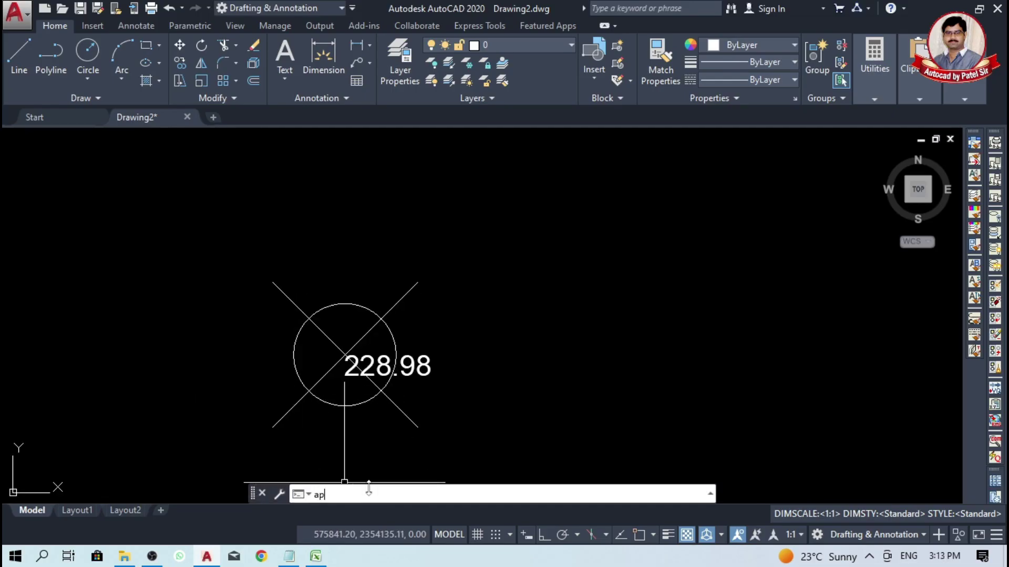
Step: Load the LISP file "Point ke number ke liye_coorN" from the Lisp for Conter folder with APPLOAD
{"action": "key", "text": "Return"}
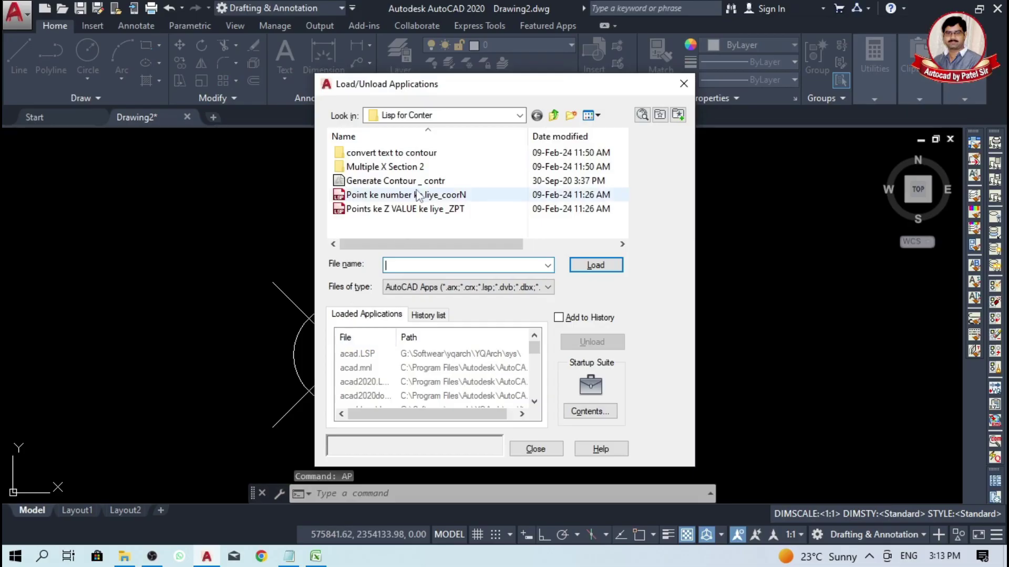
{"action": "left_click", "coordinate": [414, 198]}
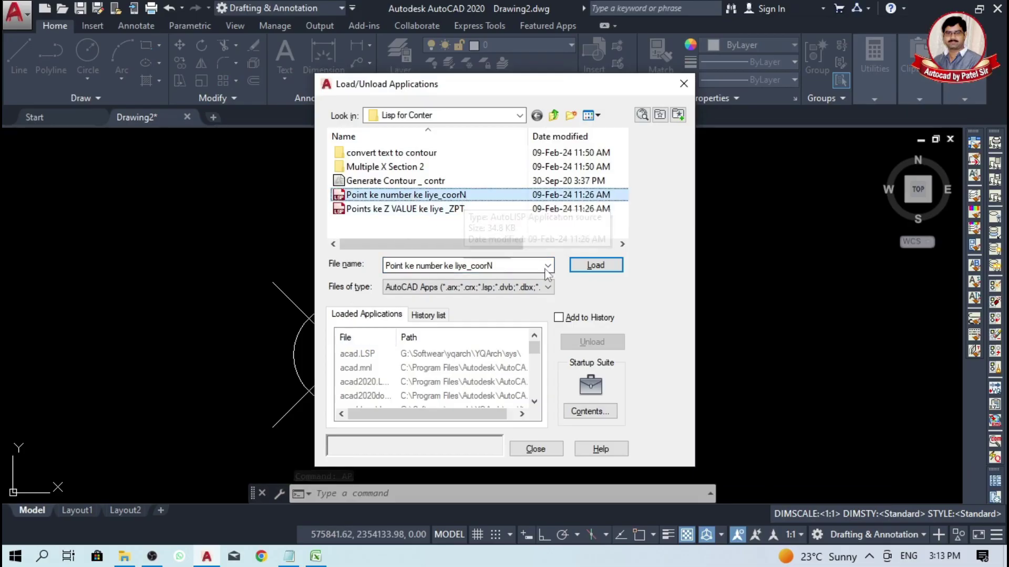
{"action": "left_click", "coordinate": [582, 269]}
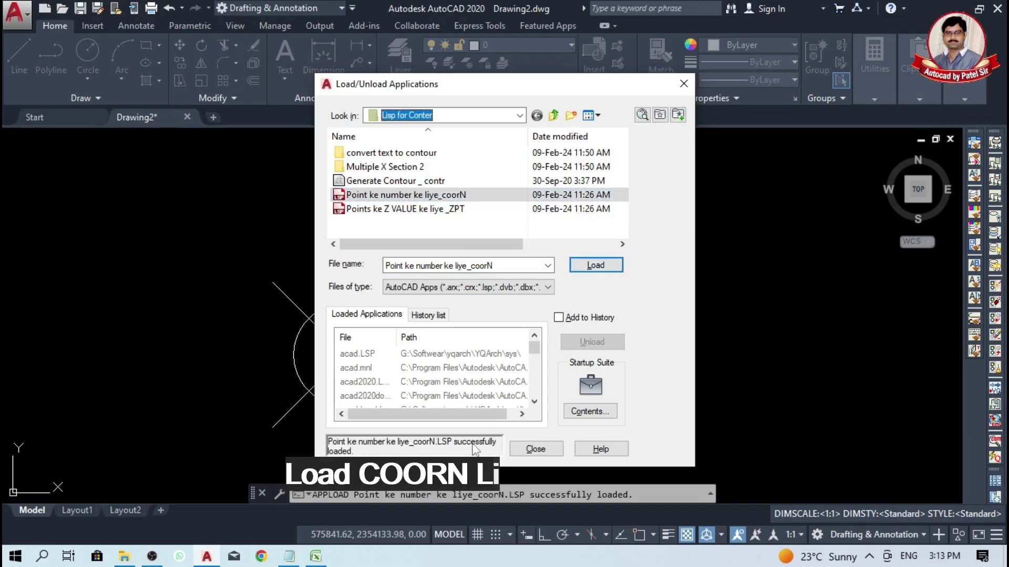
{"action": "left_click", "coordinate": [535, 449]}
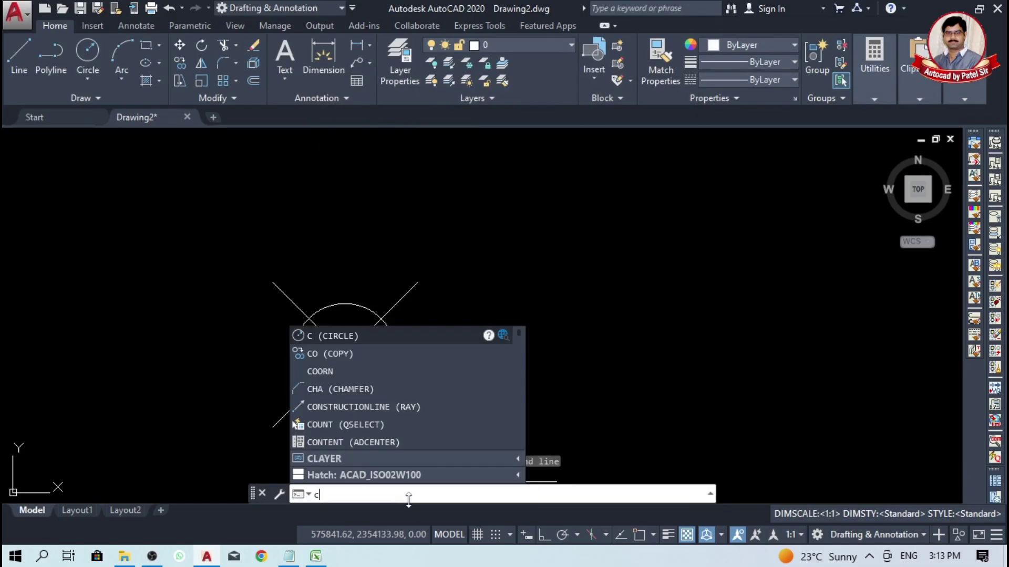
Step: Run COORN in pOints mode on all the plotted points, numbering them from 1 and saving the coordinates to Excel
{"action": "type", "text": "or"}
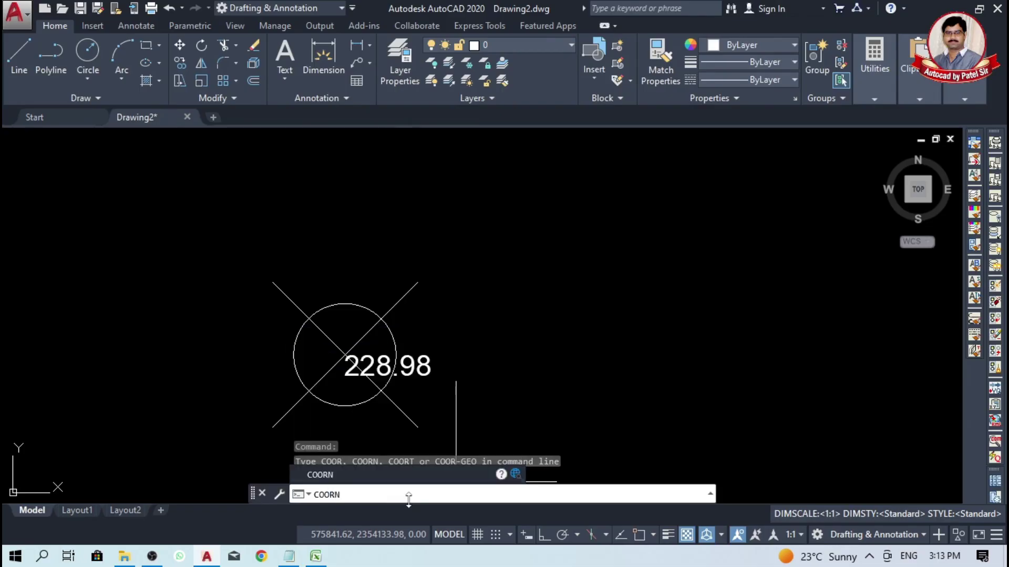
{"action": "key", "text": "Return"}
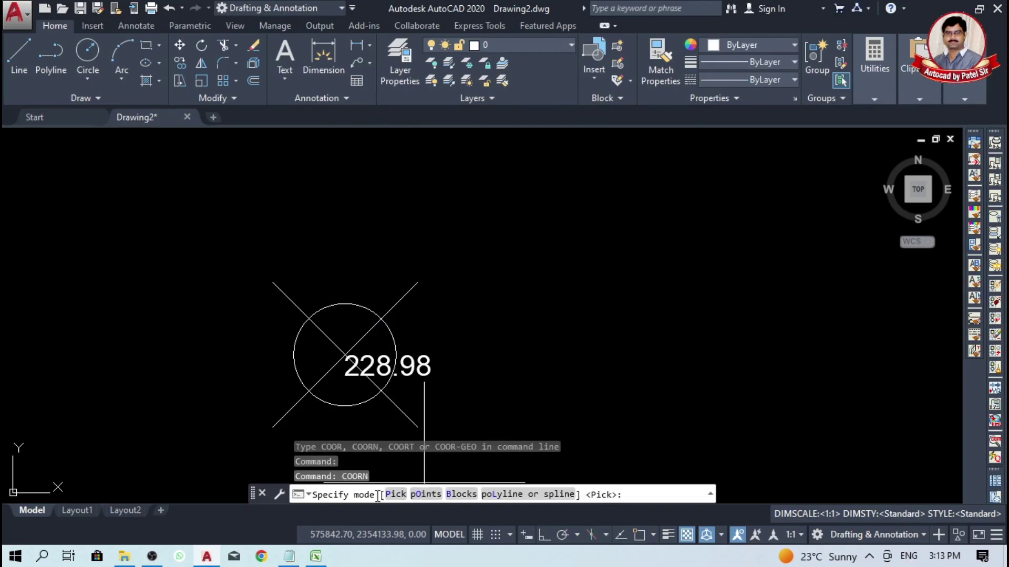
{"action": "left_click", "coordinate": [426, 494]}
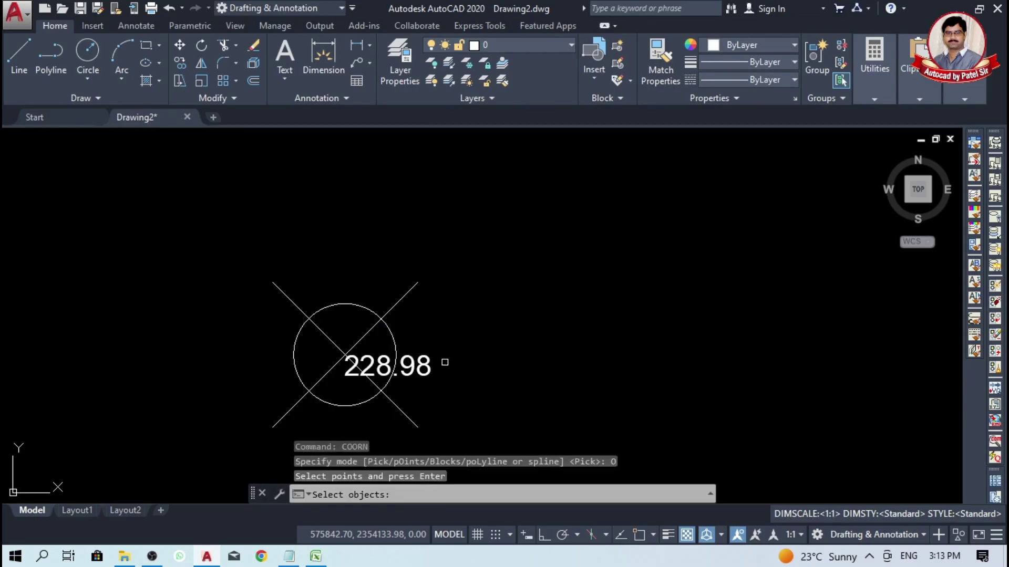
{"action": "scroll", "coordinate": [390, 295], "scroll_direction": "down", "scroll_amount": 5}
{"action": "scroll", "coordinate": [399, 304], "scroll_direction": "down", "scroll_amount": 3}
{"action": "left_click", "coordinate": [592, 169]}
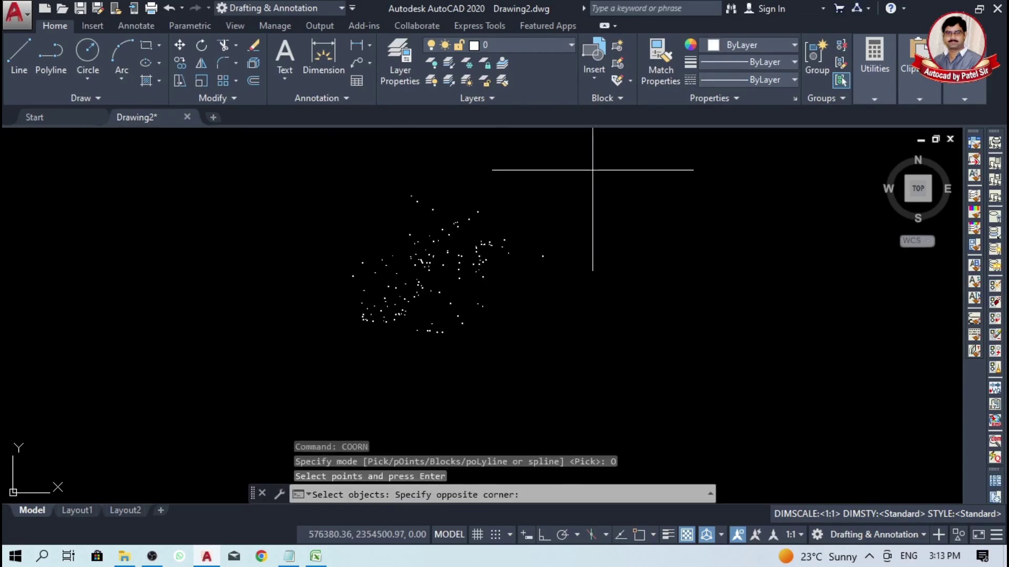
{"action": "left_click", "coordinate": [333, 363]}
{"action": "scroll", "coordinate": [399, 315], "scroll_direction": "up", "scroll_amount": 6}
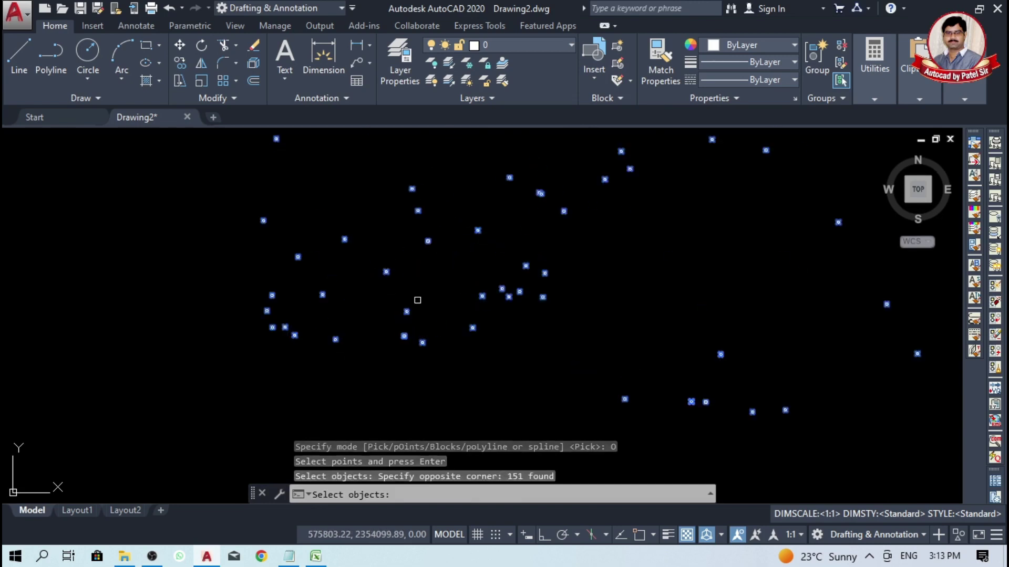
{"action": "scroll", "coordinate": [393, 294], "scroll_direction": "up", "scroll_amount": 8}
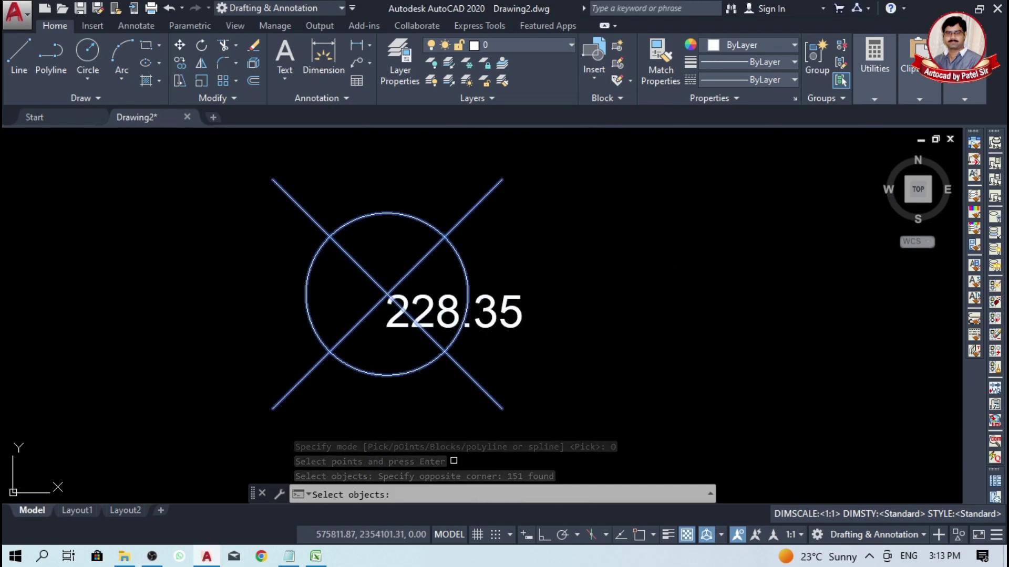
{"action": "key", "text": "Return"}
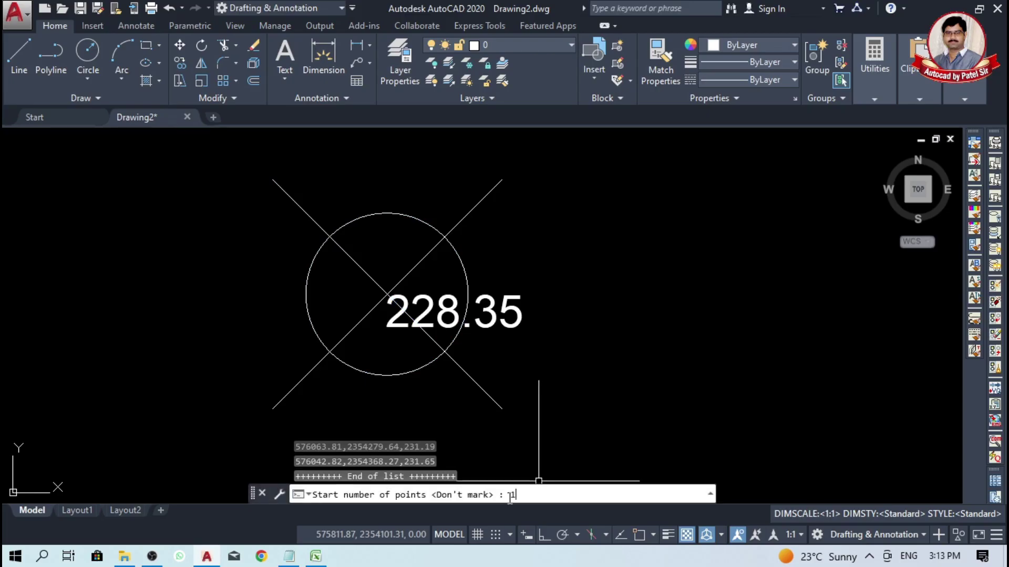
{"action": "key", "text": "Return"}
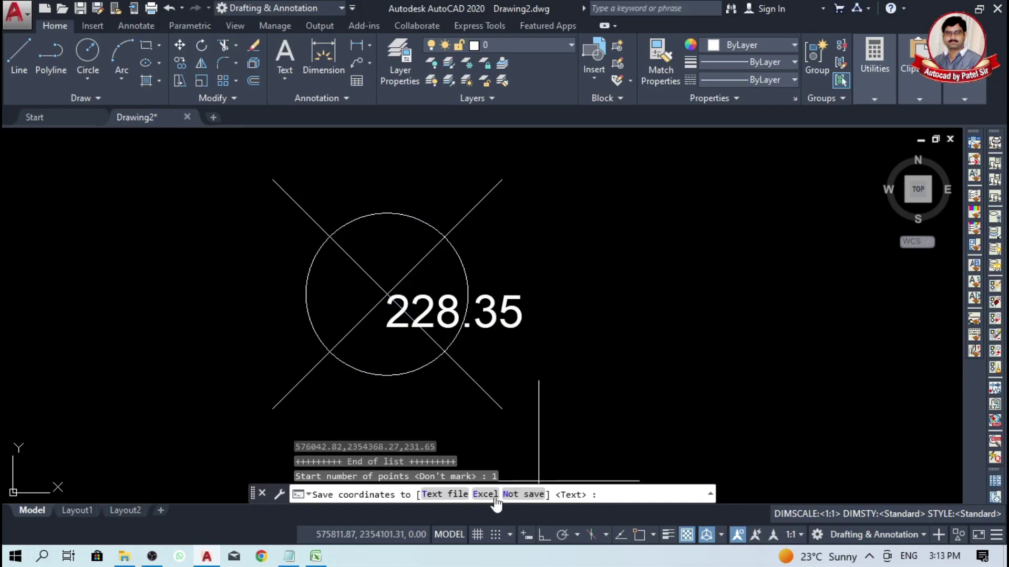
{"action": "left_click", "coordinate": [484, 495]}
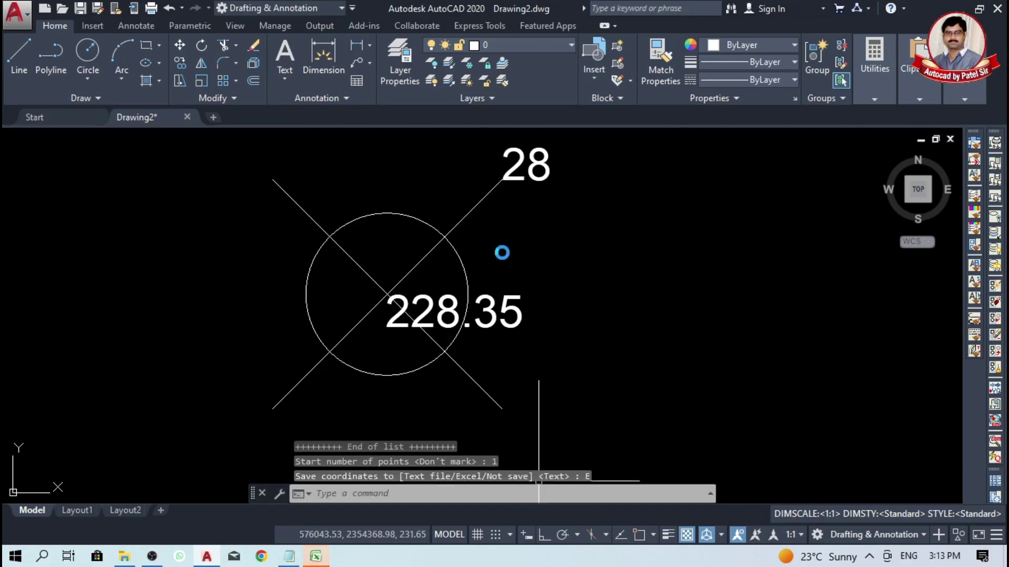
Step: Examine the point numbers placed beside the markers and Z values at several survey points
{"action": "scroll", "coordinate": [497, 294], "scroll_direction": "down", "scroll_amount": 5}
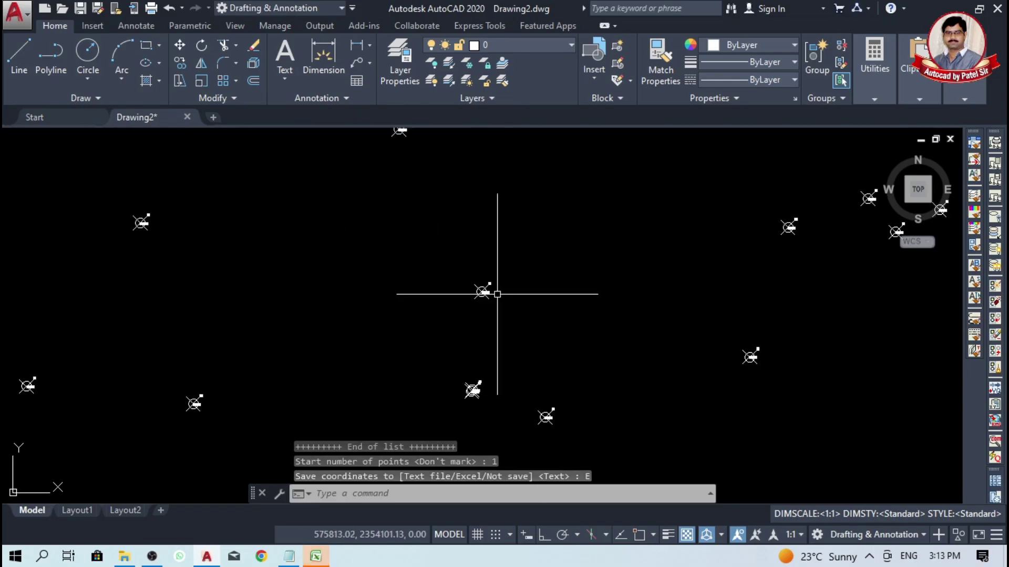
{"action": "scroll", "coordinate": [494, 294], "scroll_direction": "down", "scroll_amount": 1}
{"action": "scroll", "coordinate": [464, 237], "scroll_direction": "up", "scroll_amount": 8}
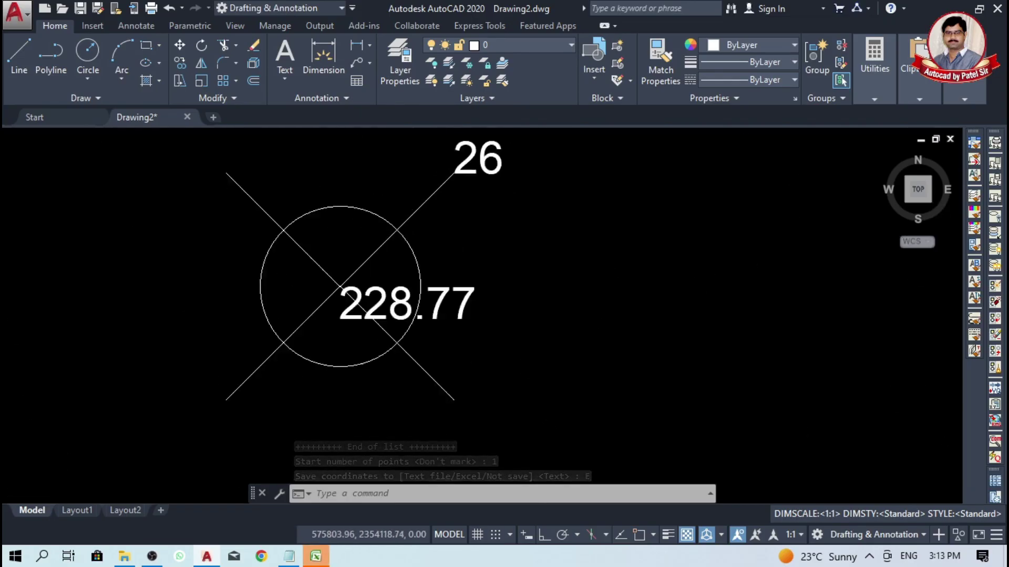
{"action": "scroll", "coordinate": [401, 238], "scroll_direction": "down", "scroll_amount": 6}
{"action": "scroll", "coordinate": [443, 298], "scroll_direction": "up", "scroll_amount": 2}
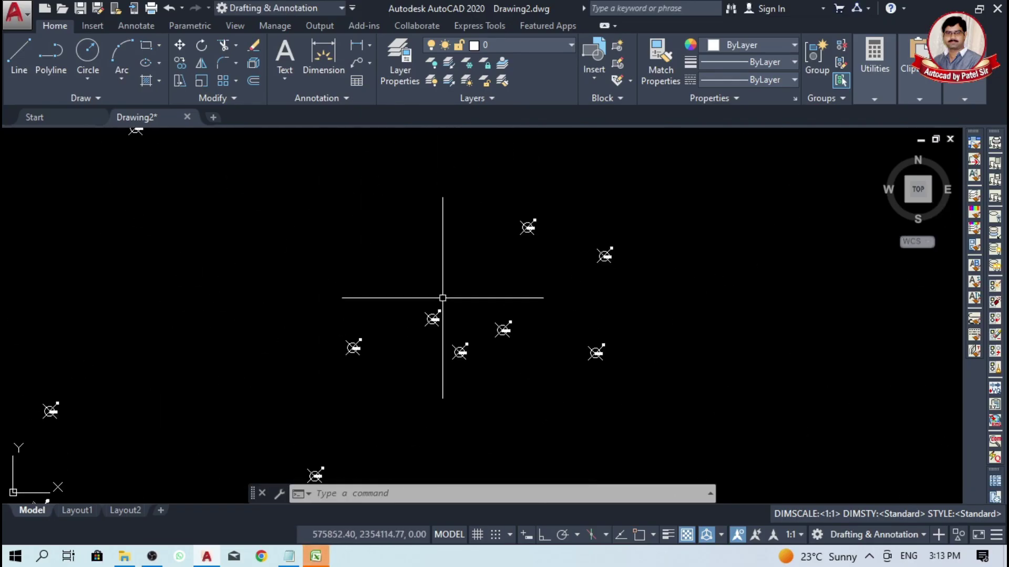
{"action": "scroll", "coordinate": [443, 298], "scroll_direction": "up", "scroll_amount": 5}
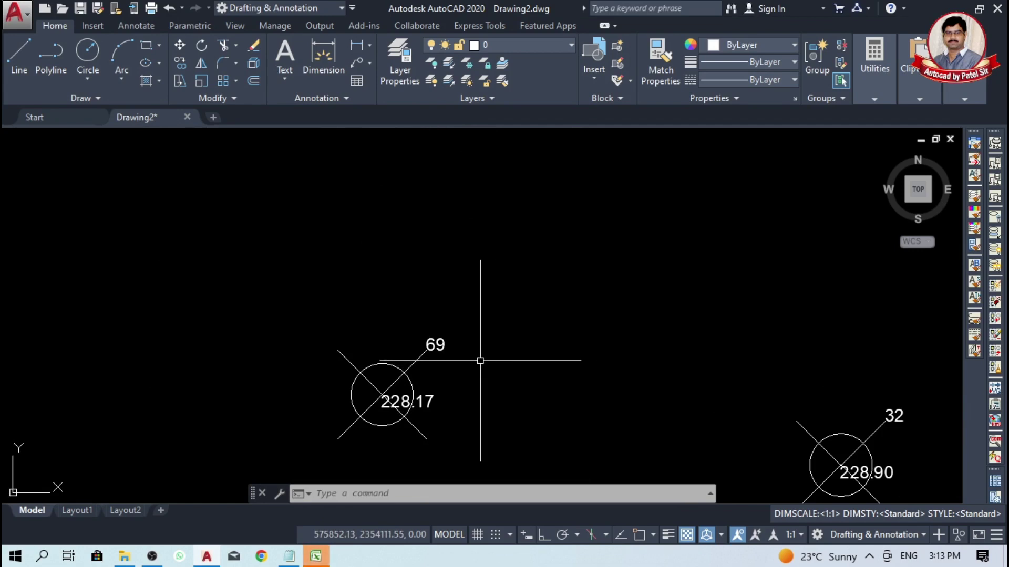
{"action": "scroll", "coordinate": [480, 361], "scroll_direction": "down", "scroll_amount": 5}
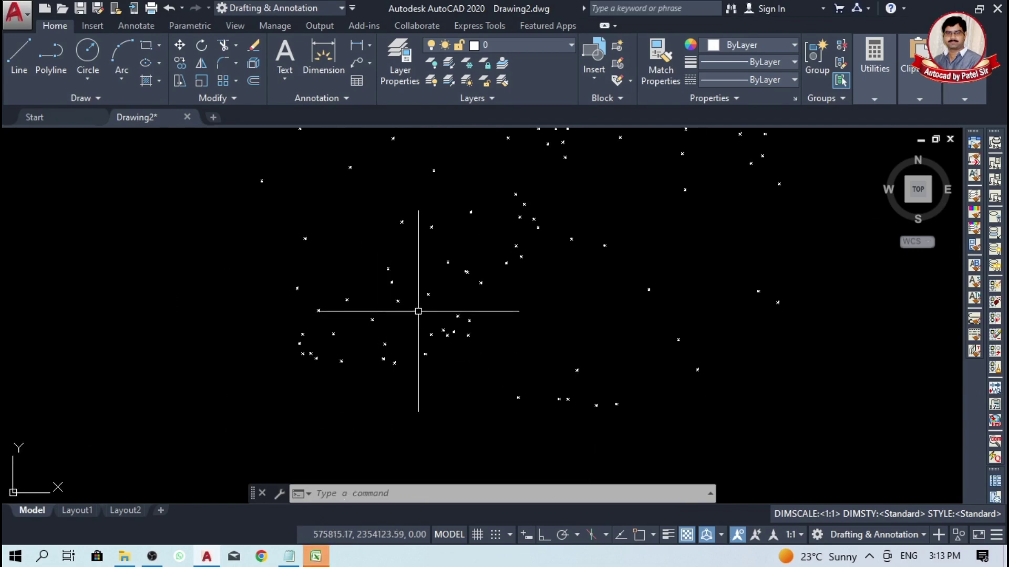
{"action": "scroll", "coordinate": [414, 292], "scroll_direction": "up", "scroll_amount": 5}
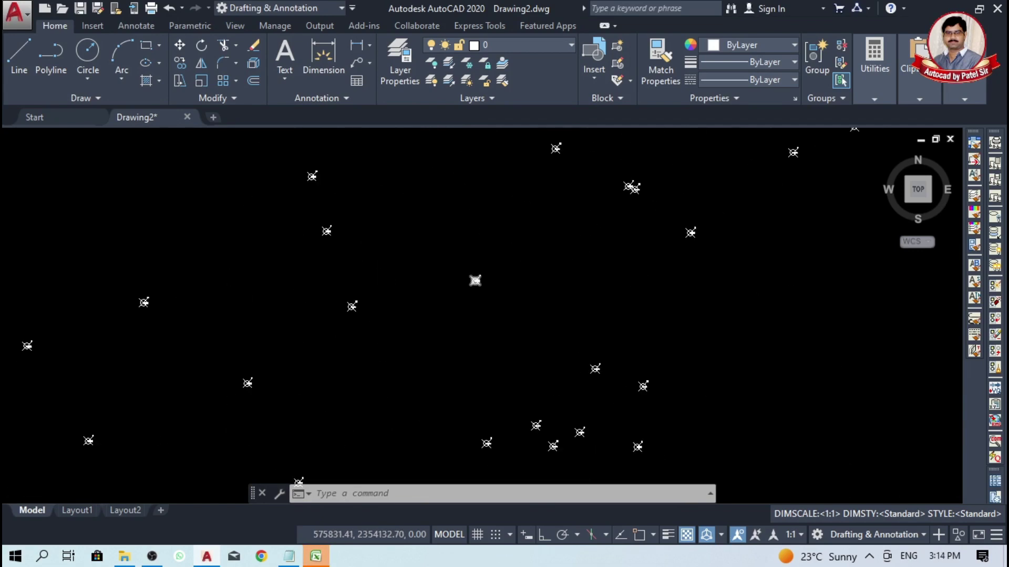
Step: Select all the point number labels with Select Similar and move them together inside the marker circles, just above the Z values
{"action": "scroll", "coordinate": [517, 311], "scroll_direction": "up", "scroll_amount": 2}
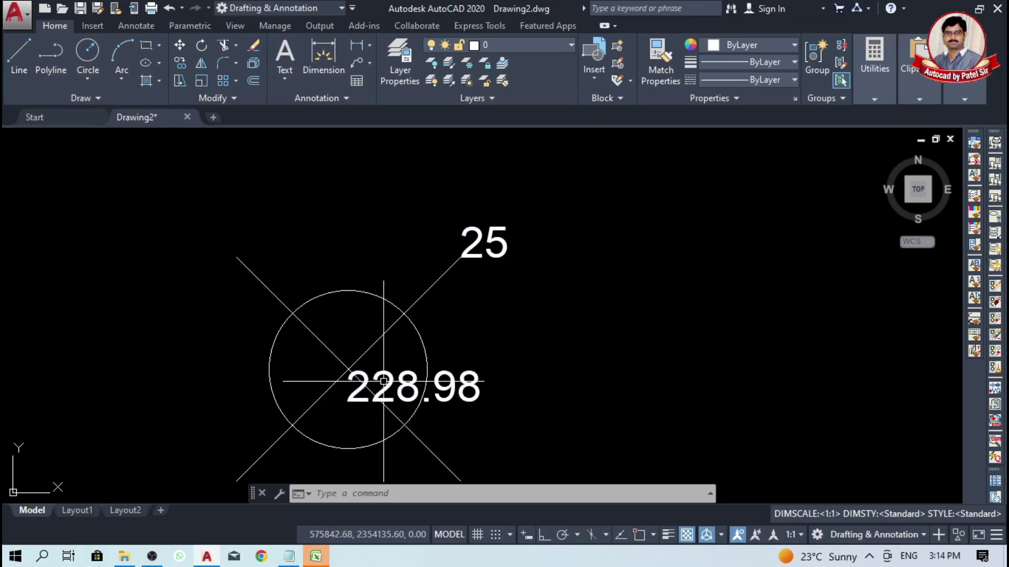
{"action": "left_click", "coordinate": [497, 264]}
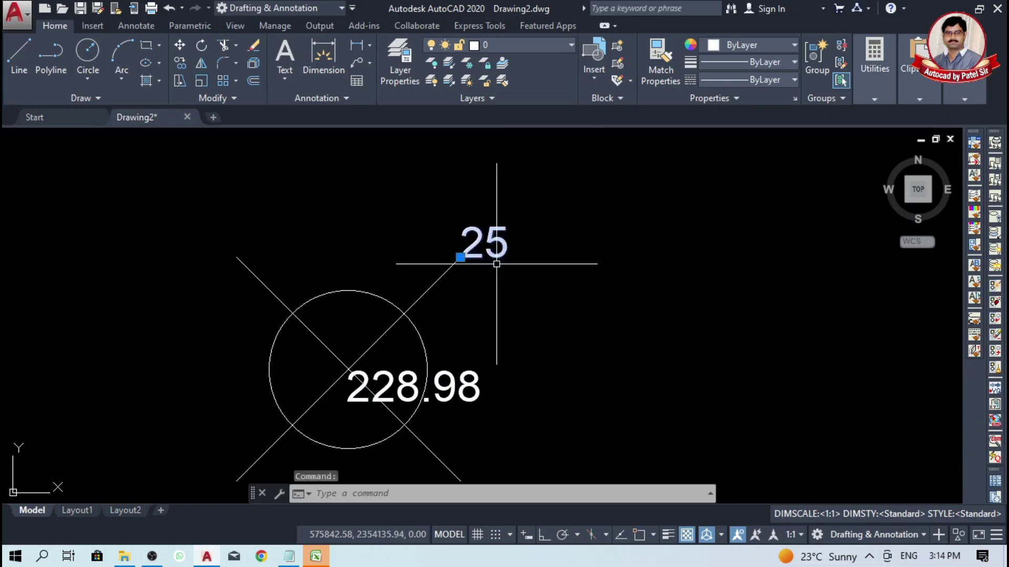
{"action": "right_click", "coordinate": [500, 242]}
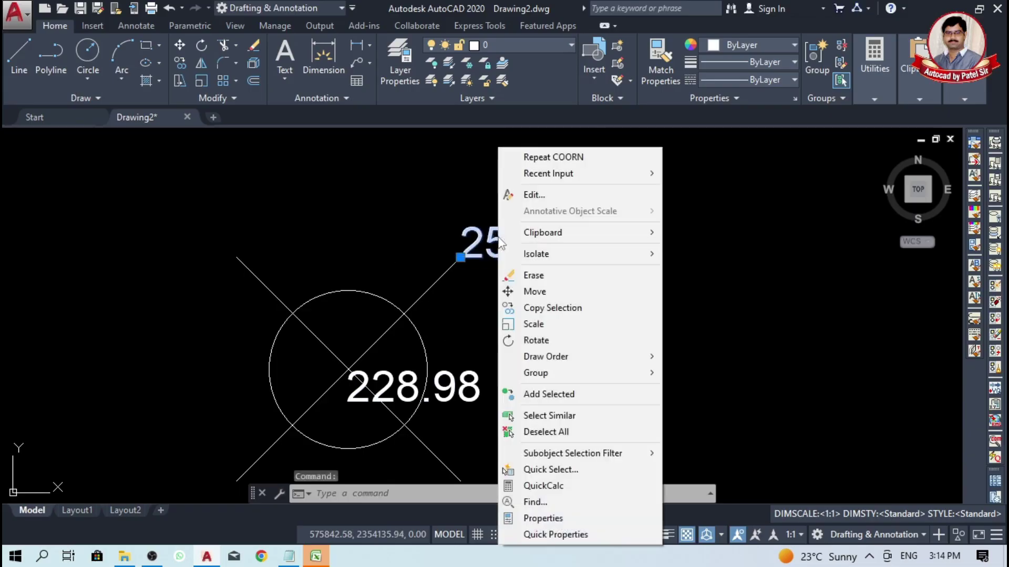
{"action": "left_click", "coordinate": [557, 417]}
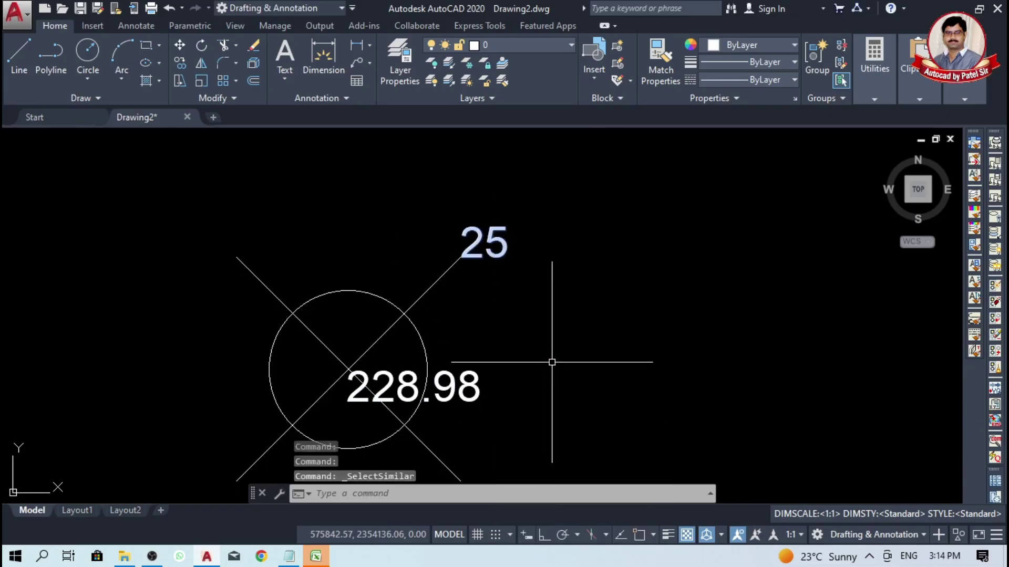
{"action": "type", "text": "m"}
{"action": "key", "text": "Return"}
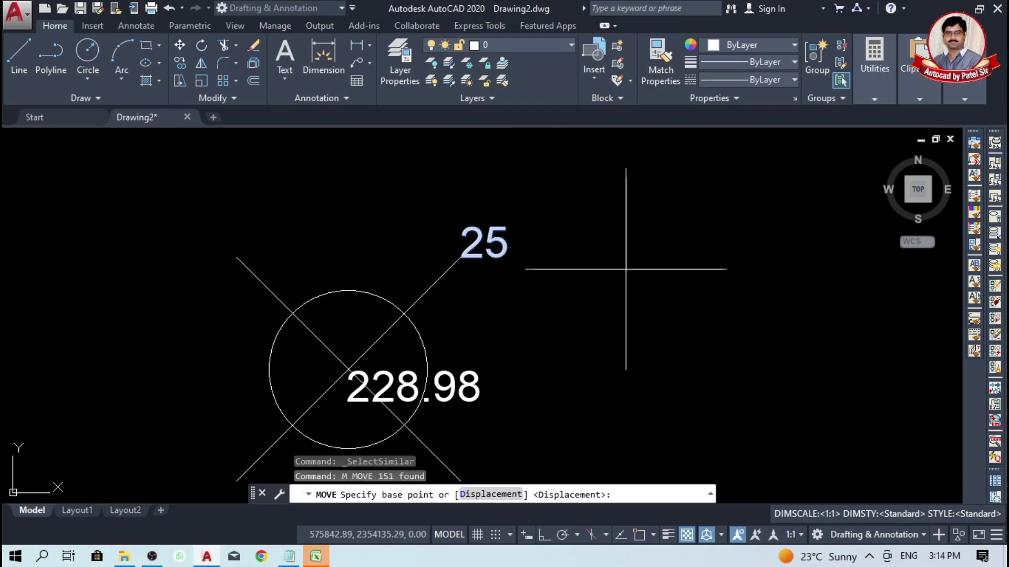
{"action": "left_click", "coordinate": [680, 228]}
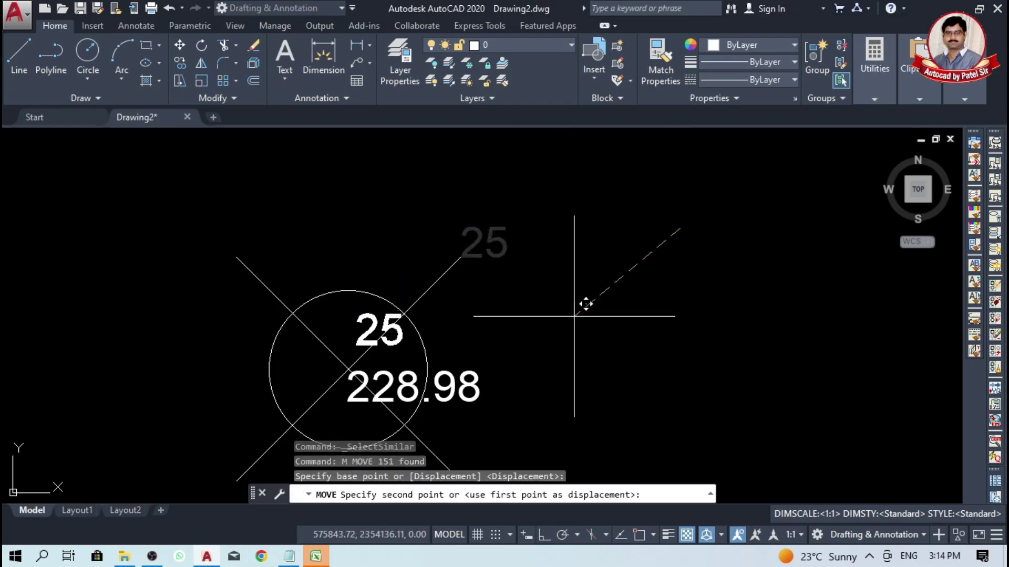
{"action": "left_click", "coordinate": [571, 318]}
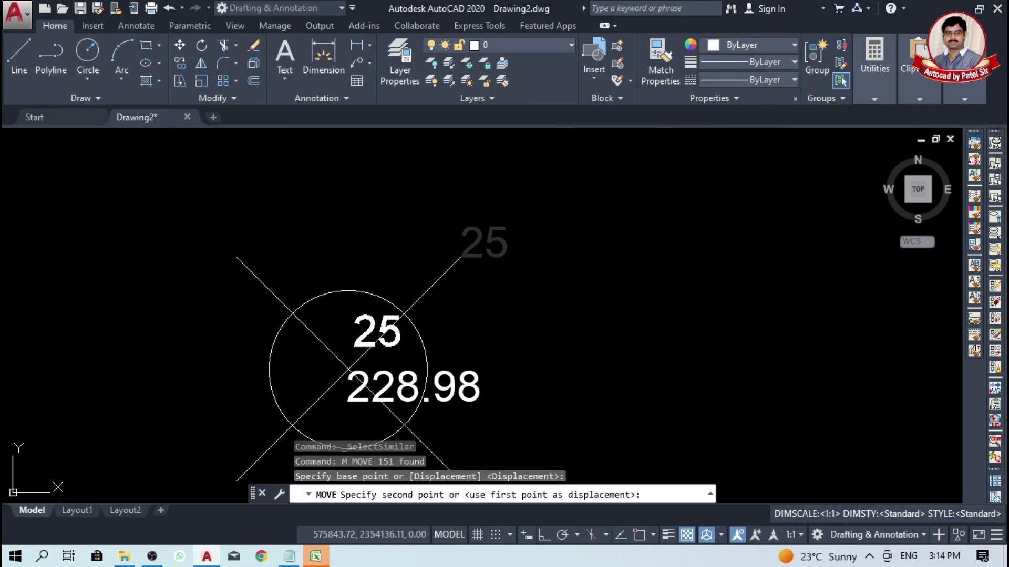
Step: Examine the repositioned point numbers and Z values inside the marker circles at several survey points
{"action": "scroll", "coordinate": [549, 297], "scroll_direction": "down", "scroll_amount": 3}
{"action": "scroll", "coordinate": [549, 298], "scroll_direction": "down", "scroll_amount": 3}
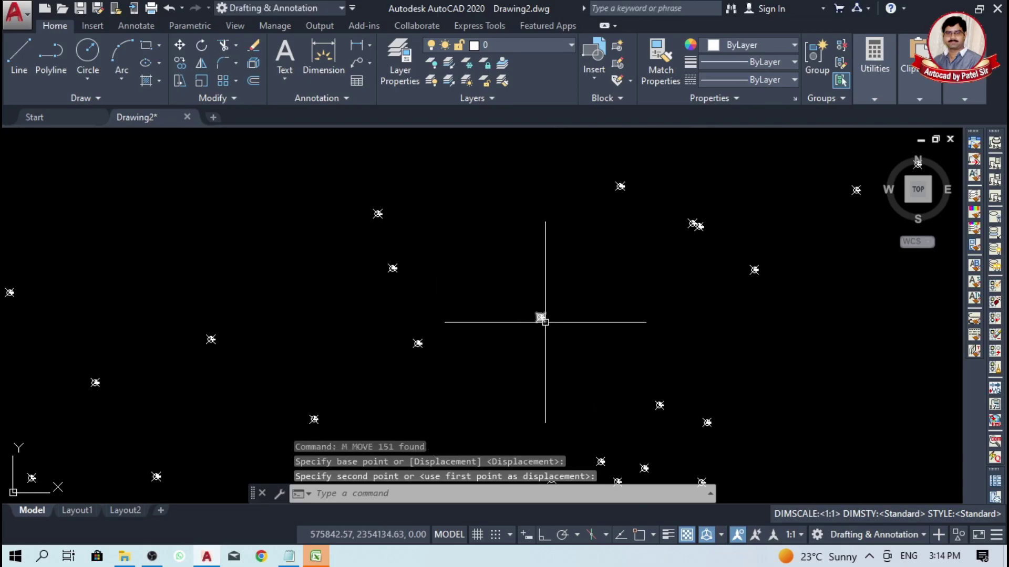
{"action": "scroll", "coordinate": [424, 347], "scroll_direction": "up", "scroll_amount": 6}
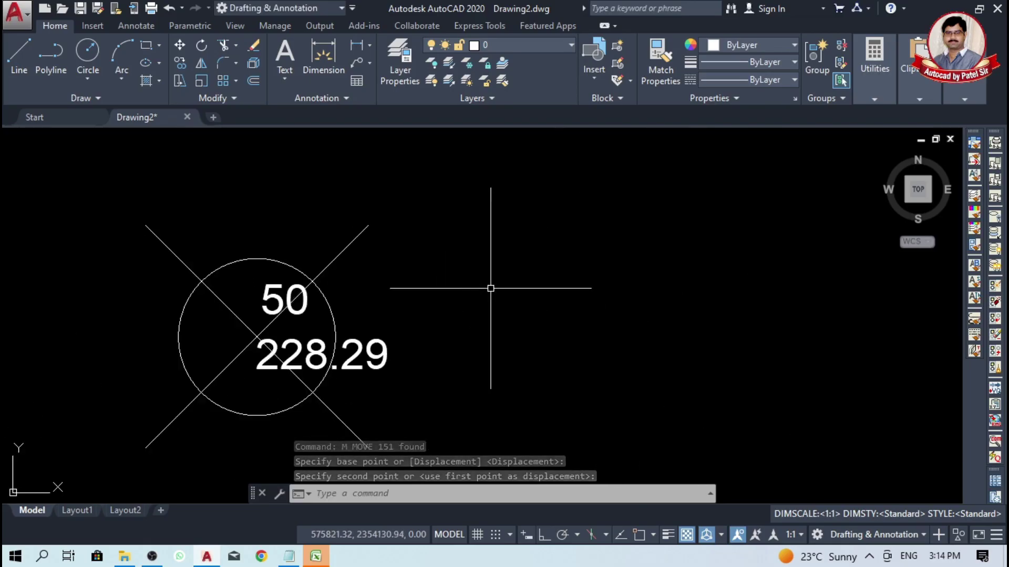
{"action": "scroll", "coordinate": [578, 288], "scroll_direction": "down", "scroll_amount": 5}
{"action": "scroll", "coordinate": [366, 287], "scroll_direction": "up", "scroll_amount": 6}
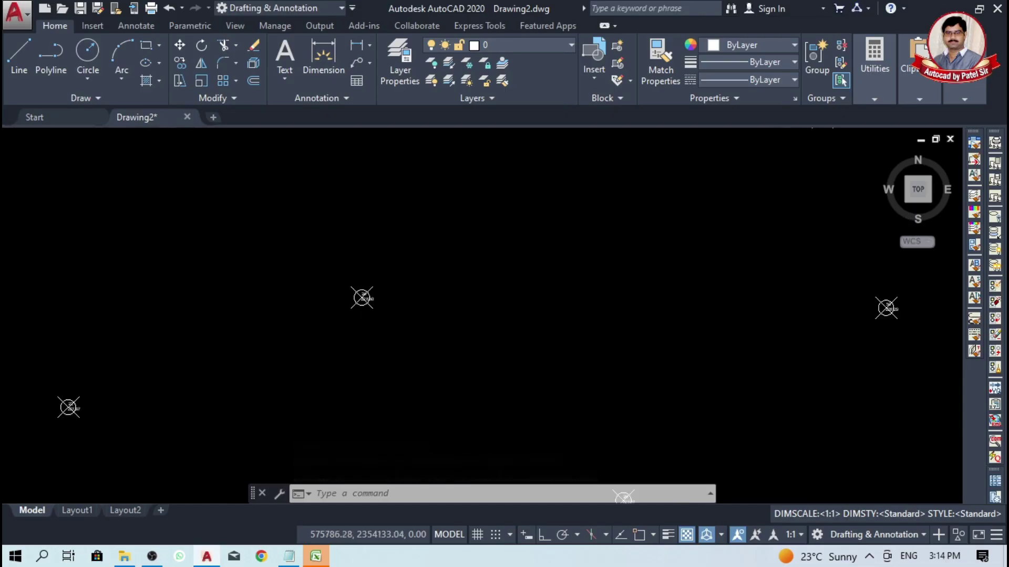
{"action": "scroll", "coordinate": [293, 333], "scroll_direction": "down", "scroll_amount": 5}
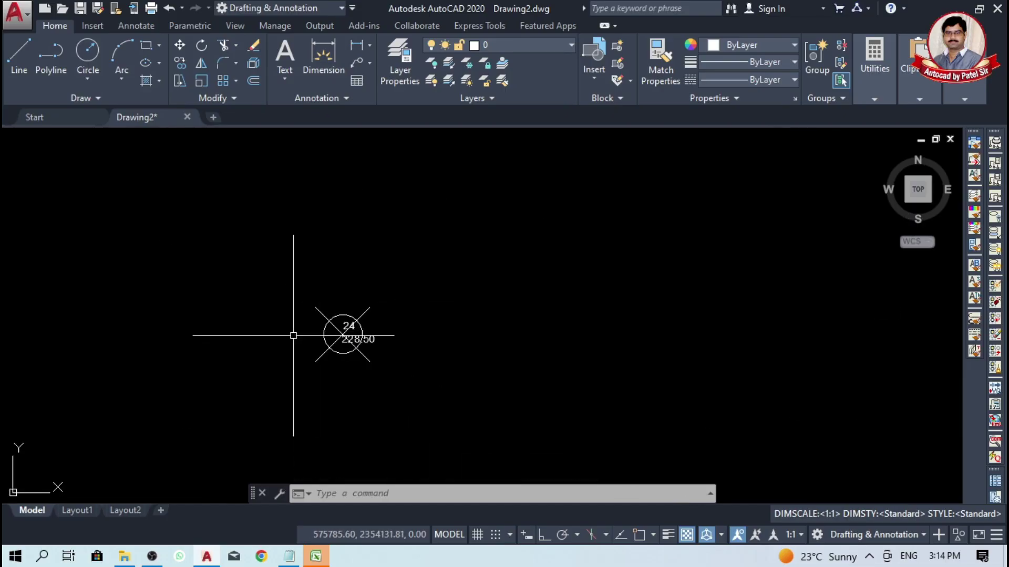
{"action": "scroll", "coordinate": [435, 331], "scroll_direction": "up", "scroll_amount": 2}
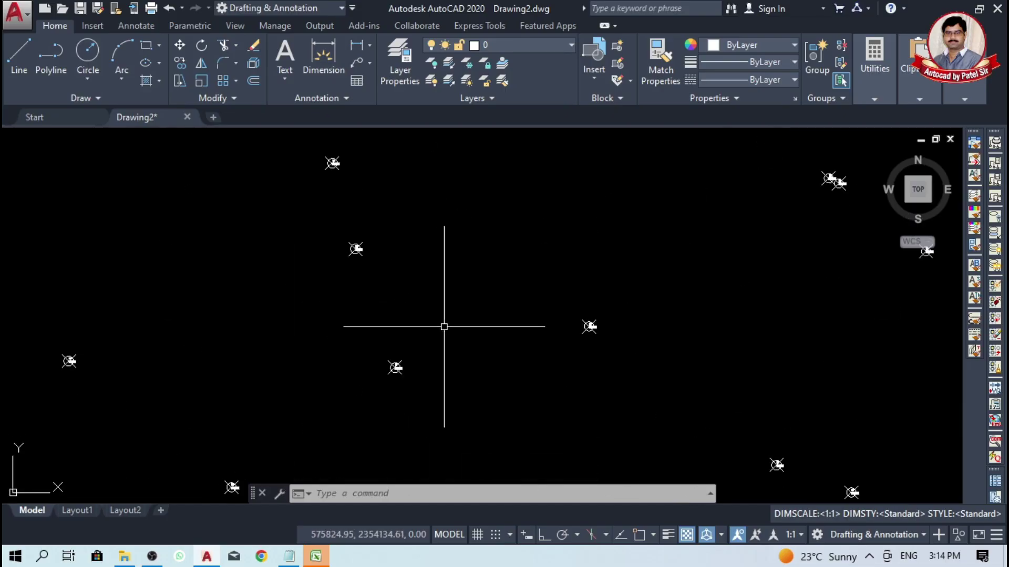
{"action": "scroll", "coordinate": [441, 326], "scroll_direction": "down", "scroll_amount": 4}
{"action": "scroll", "coordinate": [394, 315], "scroll_direction": "down", "scroll_amount": 5}
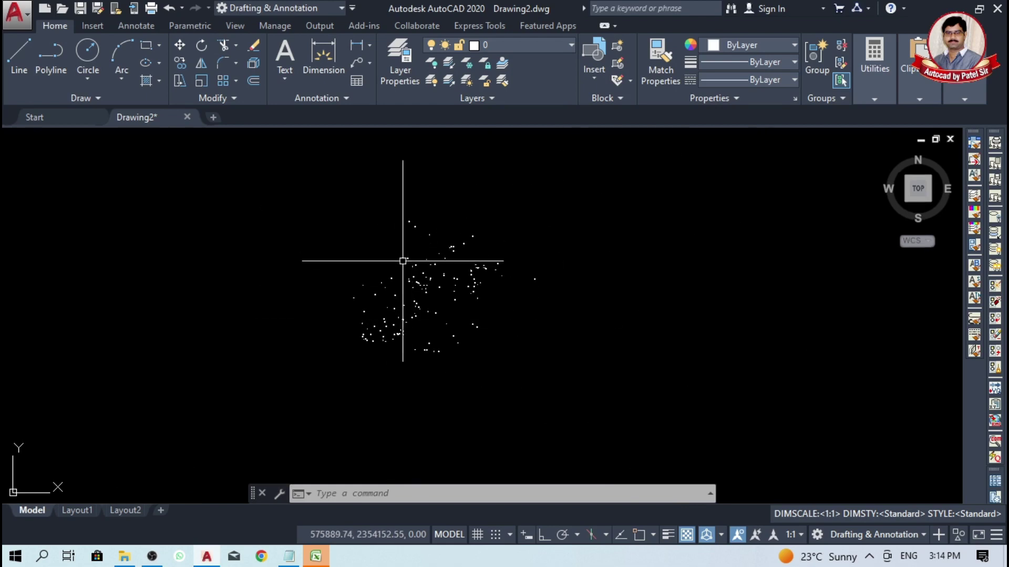
{"action": "scroll", "coordinate": [402, 261], "scroll_direction": "up", "scroll_amount": 2}
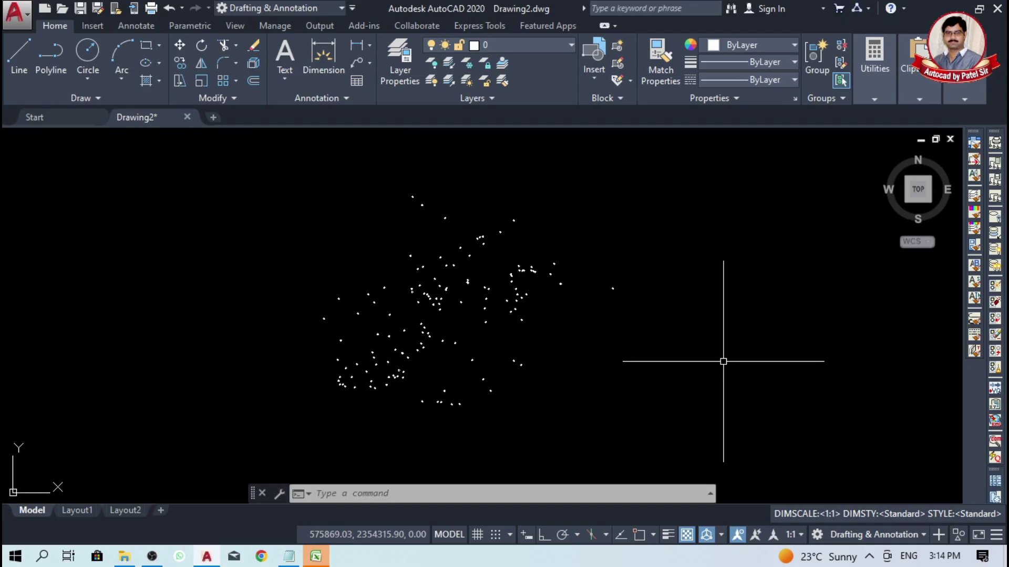
Step: Switch to Excel to view the exported N, X, Y, Z coordinate sheet and return to the plotted points in AutoCAD
{"action": "left_click", "coordinate": [316, 557]}
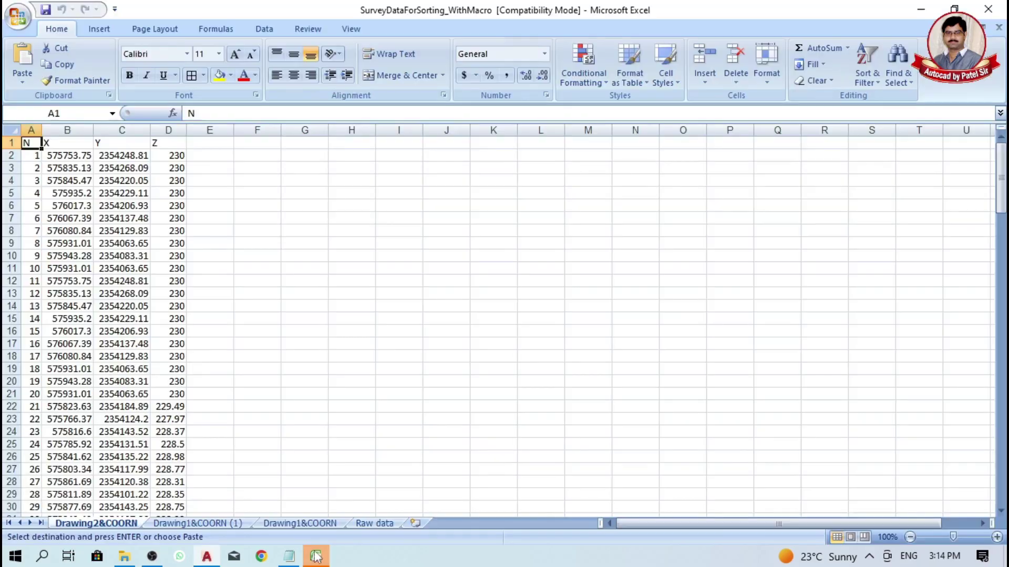
{"action": "left_click", "coordinate": [214, 562]}
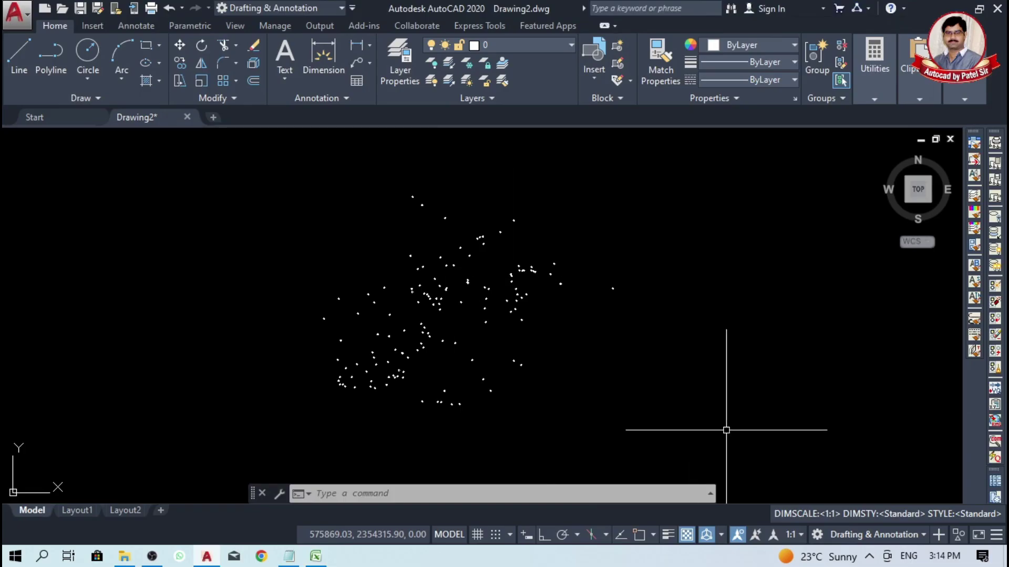
{"action": "scroll", "coordinate": [522, 308], "scroll_direction": "up", "scroll_amount": 5}
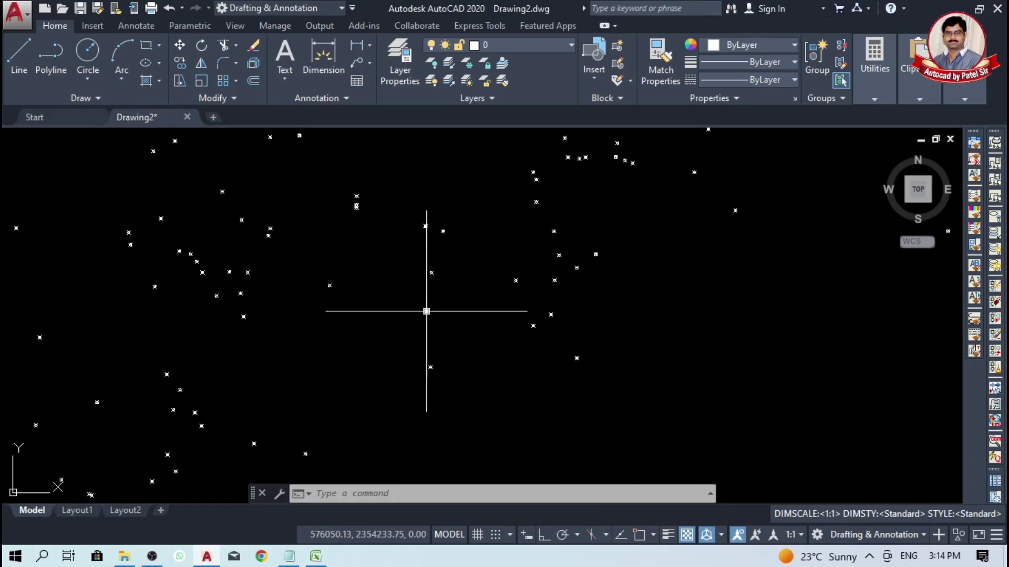
{"action": "scroll", "coordinate": [460, 324], "scroll_direction": "down", "scroll_amount": 5}
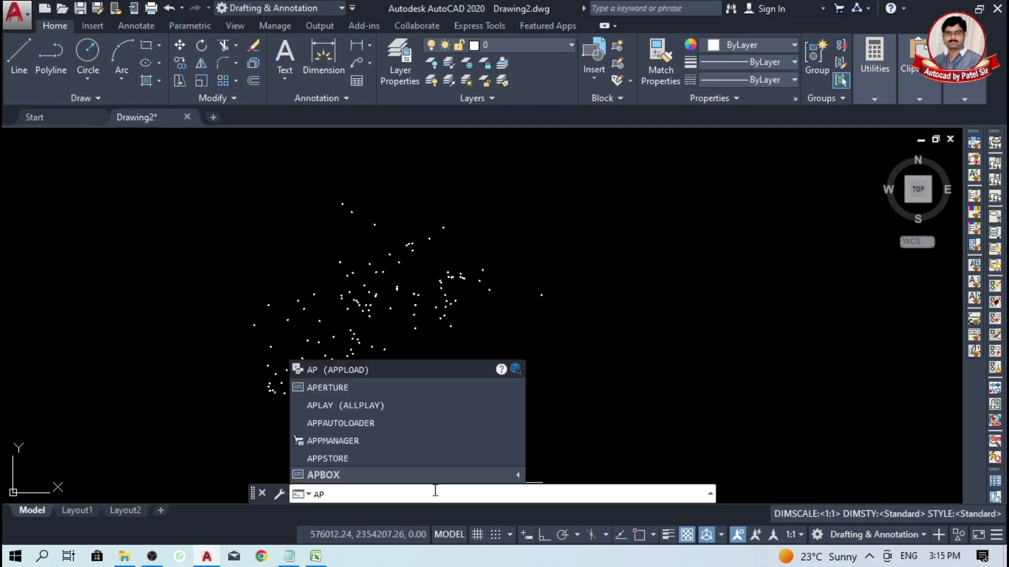
Step: Load the application "Generate Contour _ contr" from the Lisp for Conter folder with APPLOAD
{"action": "key", "text": "Return"}
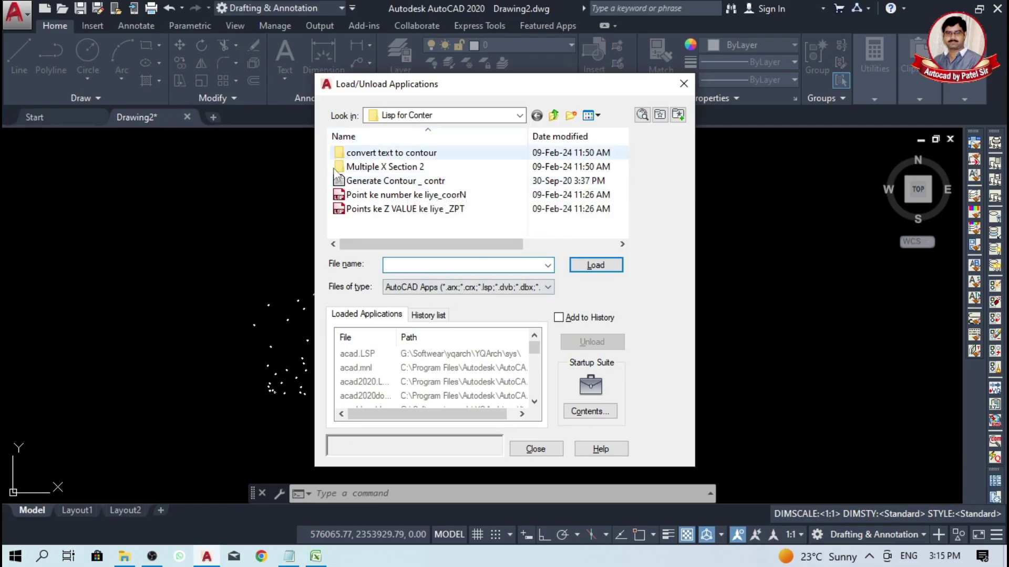
{"action": "left_click", "coordinate": [386, 182]}
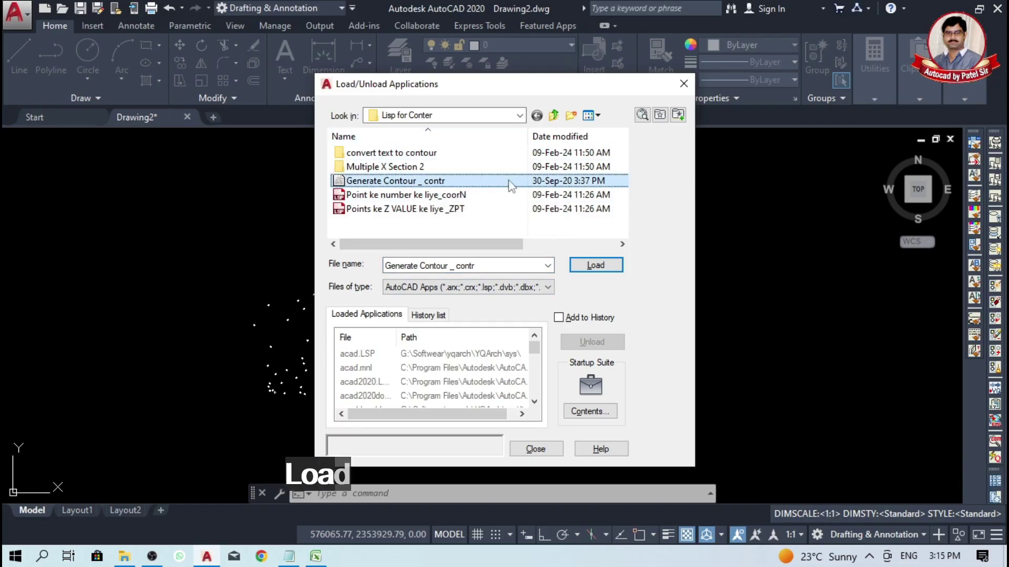
{"action": "left_click", "coordinate": [586, 267]}
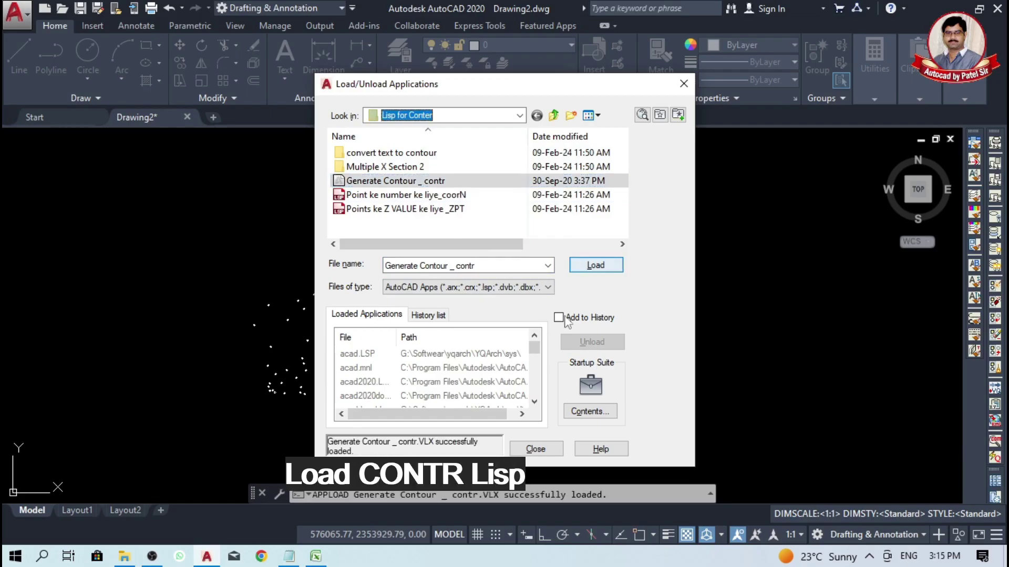
{"action": "left_click", "coordinate": [532, 450]}
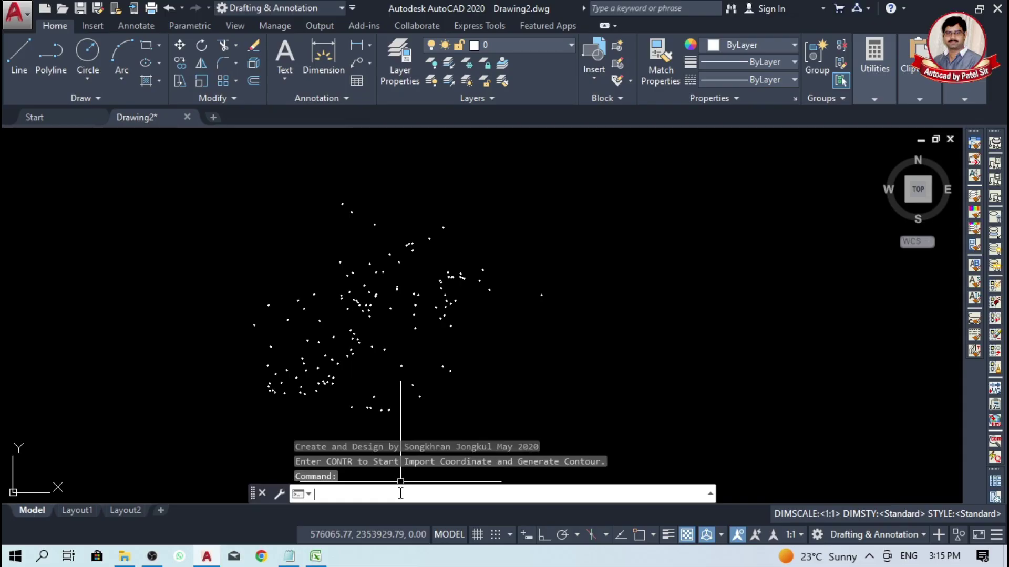
Step: Run CONTR and enable both generation from a .CSV file and Generate Contour Lines
{"action": "type", "text": "co"}
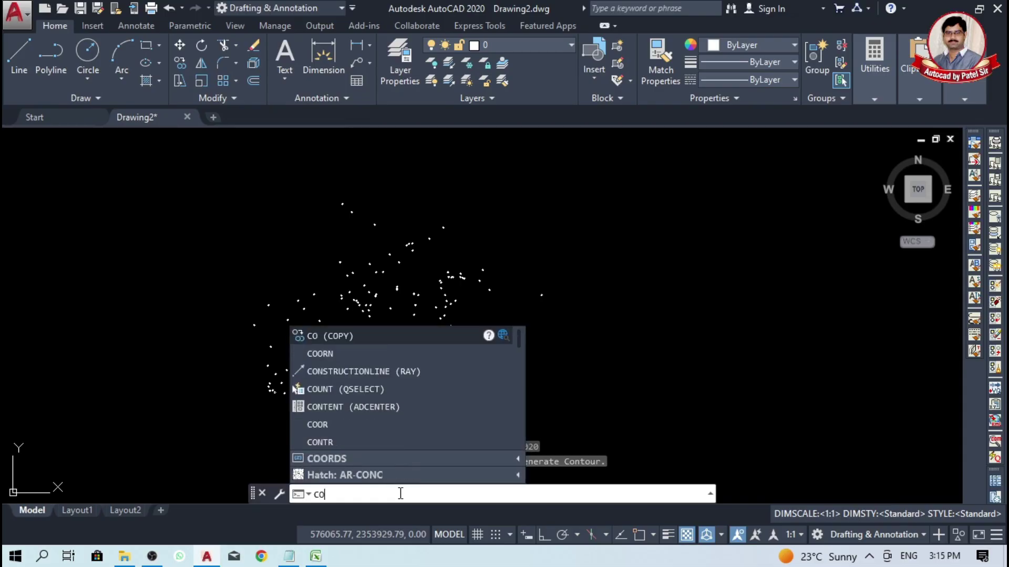
{"action": "type", "text": "NTR"}
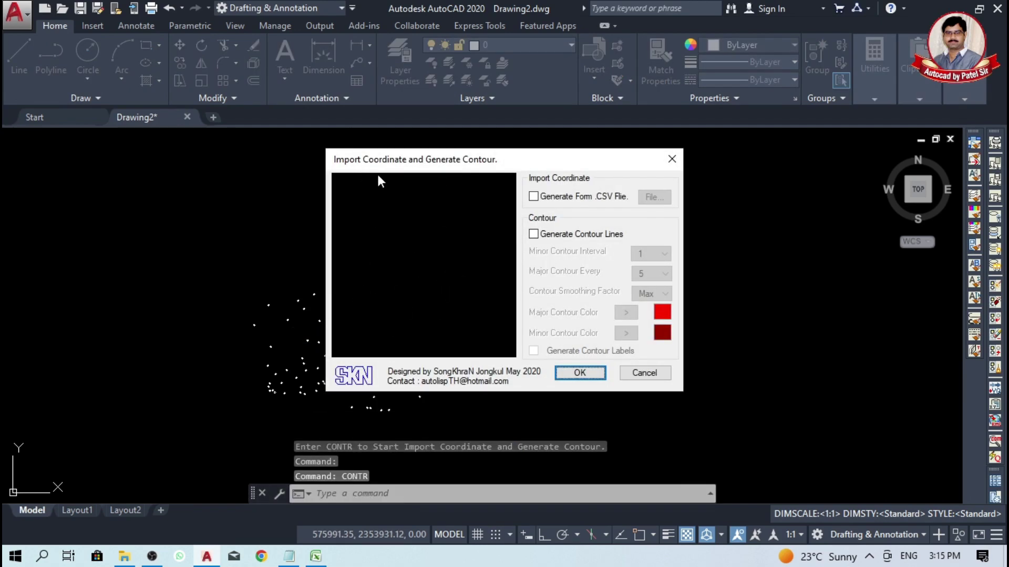
{"action": "left_click_drag", "start_coordinate": [530, 168], "coordinate": [314, 162]}
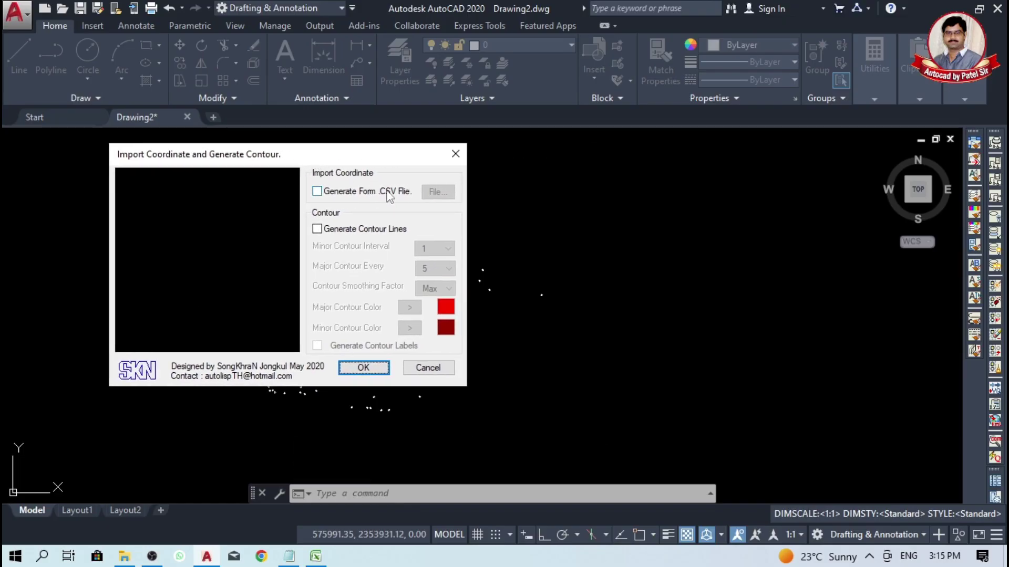
{"action": "left_click", "coordinate": [317, 192]}
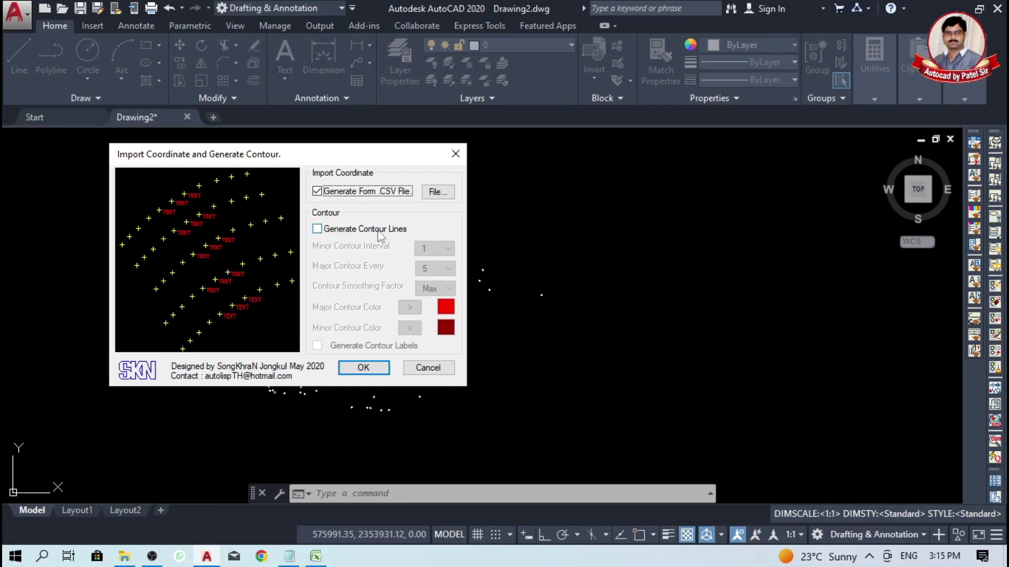
{"action": "left_click", "coordinate": [318, 229]}
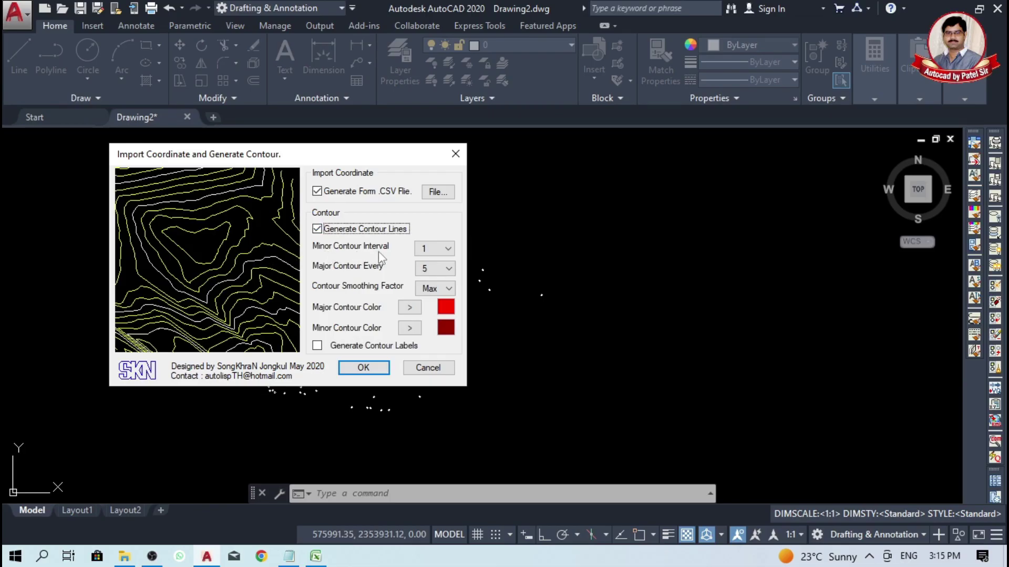
Step: Set the minor contour interval to 0.10 with major contours every 0.50
{"action": "left_click", "coordinate": [450, 251]}
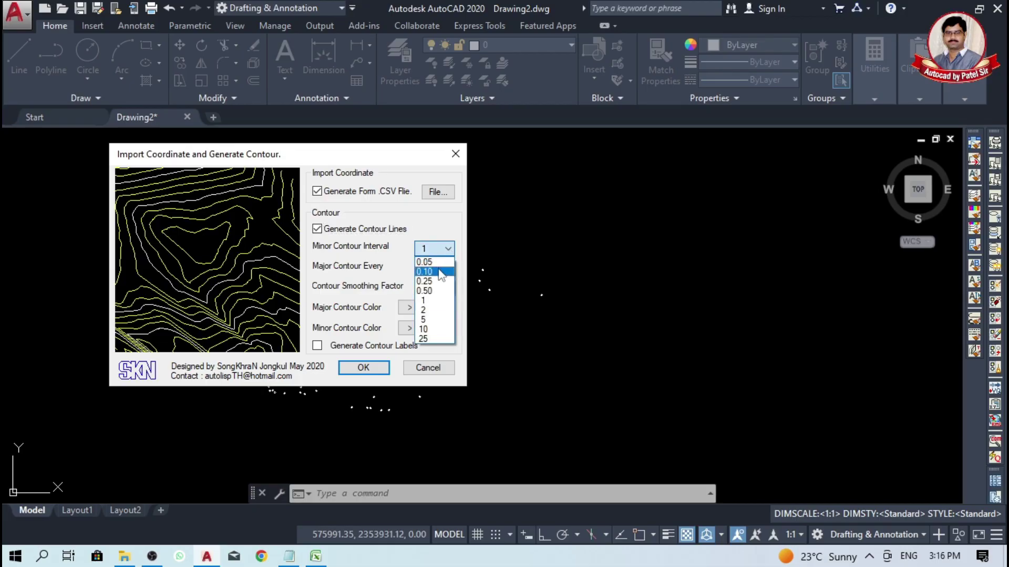
{"action": "left_click", "coordinate": [440, 272]}
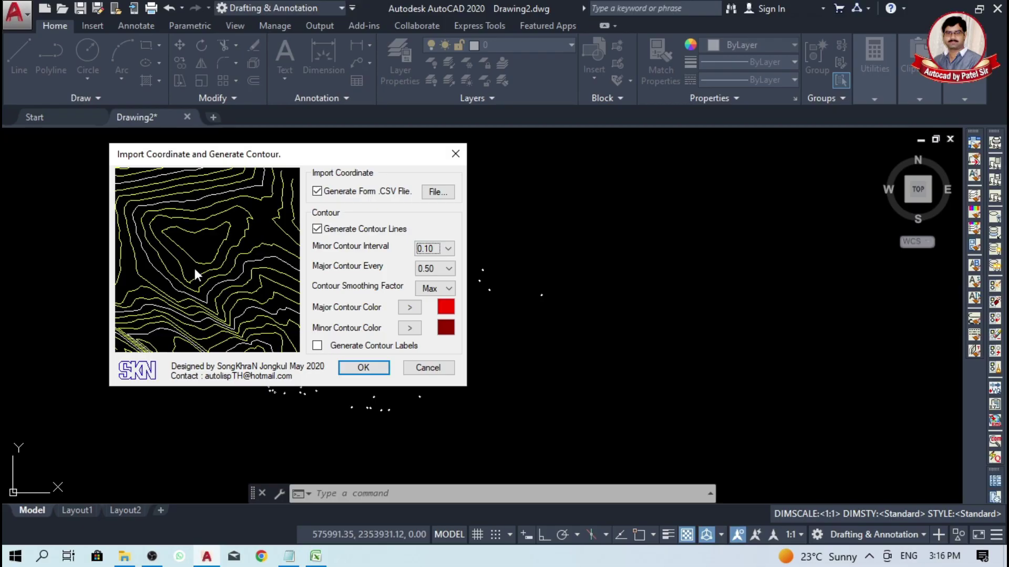
{"action": "left_click", "coordinate": [449, 268]}
{"action": "left_click", "coordinate": [449, 268]}
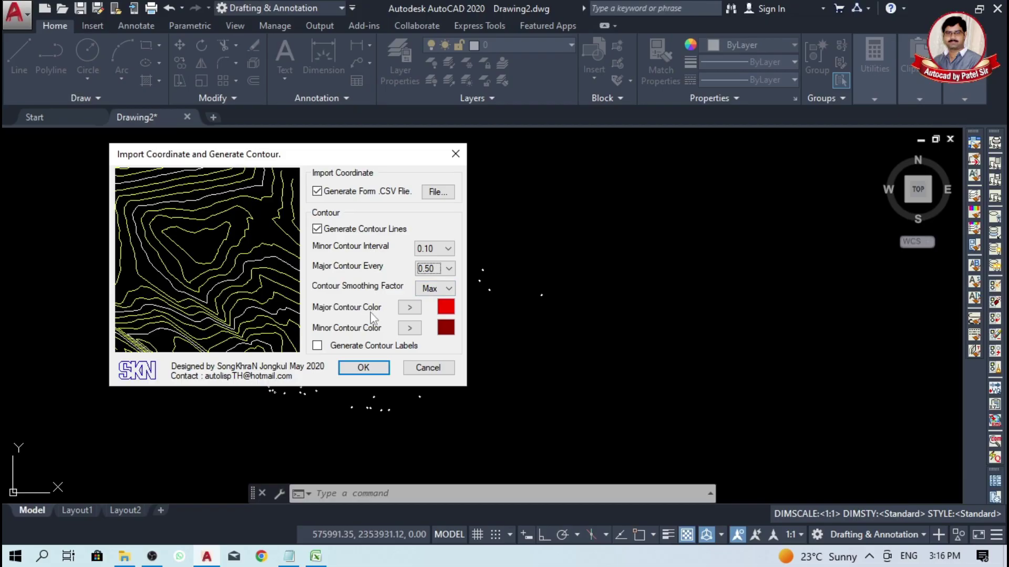
Step: Keep color 10 for the major contours and generate the contours with contour labels enabled
{"action": "left_click", "coordinate": [446, 309]}
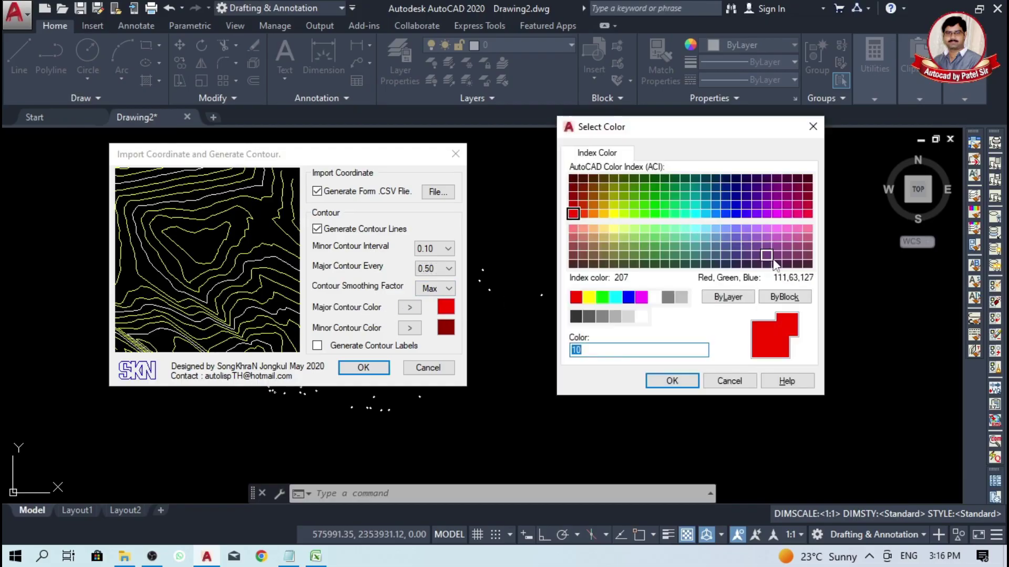
{"action": "left_click", "coordinate": [653, 378]}
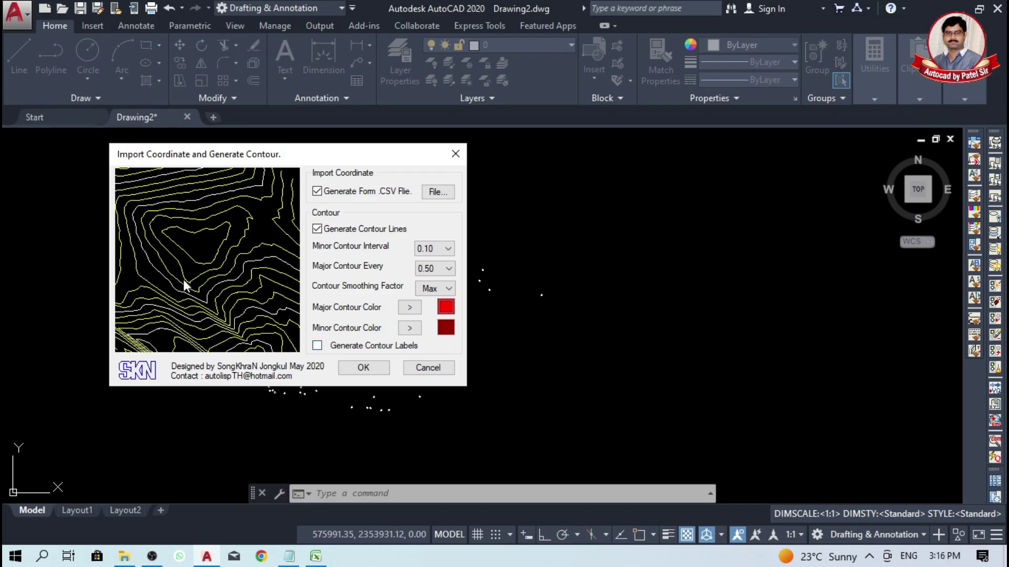
{"action": "left_click", "coordinate": [318, 346]}
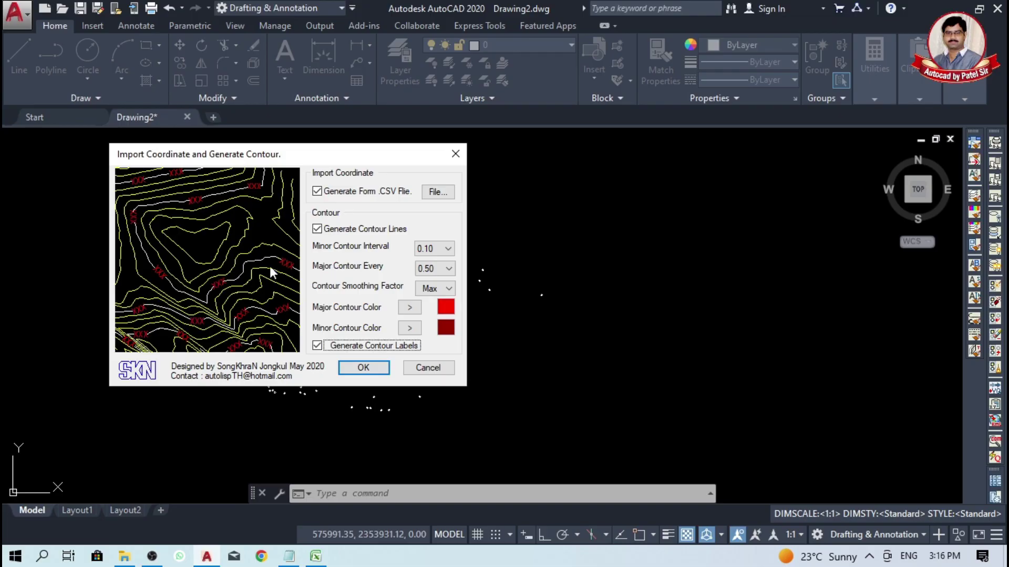
{"action": "left_click", "coordinate": [370, 373]}
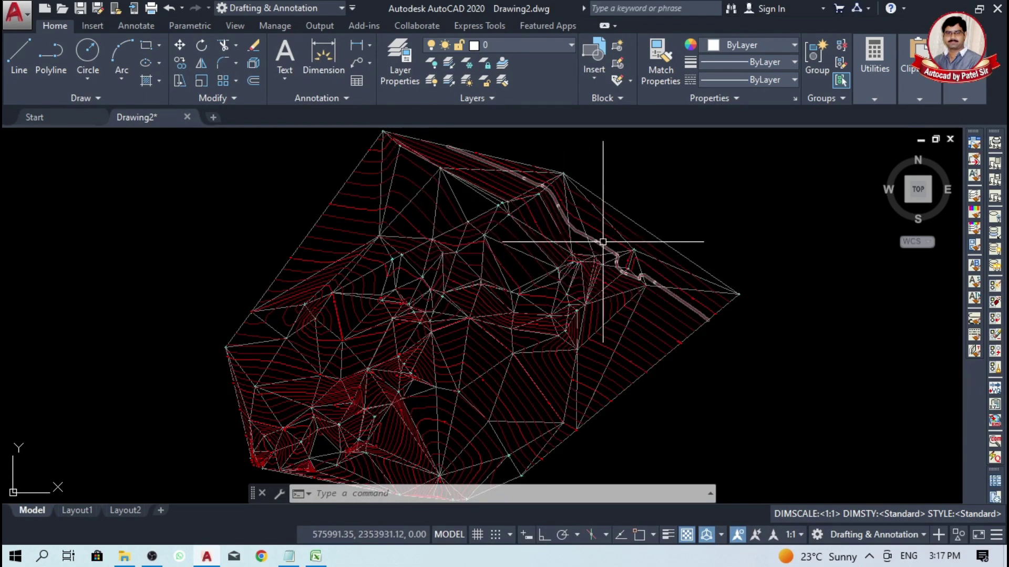
Step: Turn off the Triangle layer of the triangulation mesh so that only contours and points are displayed
{"action": "left_click", "coordinate": [411, 204]}
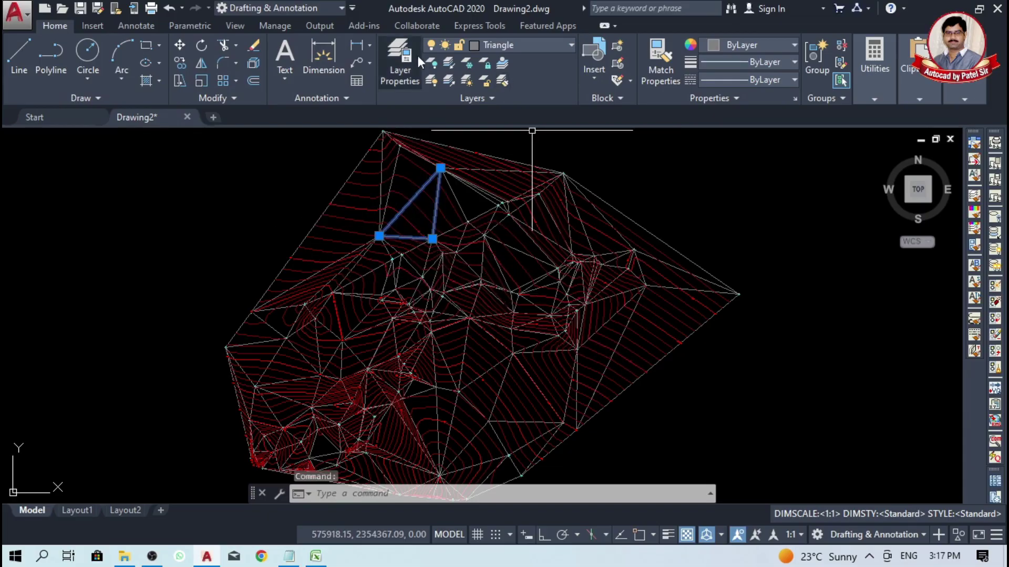
{"action": "left_click", "coordinate": [559, 47]}
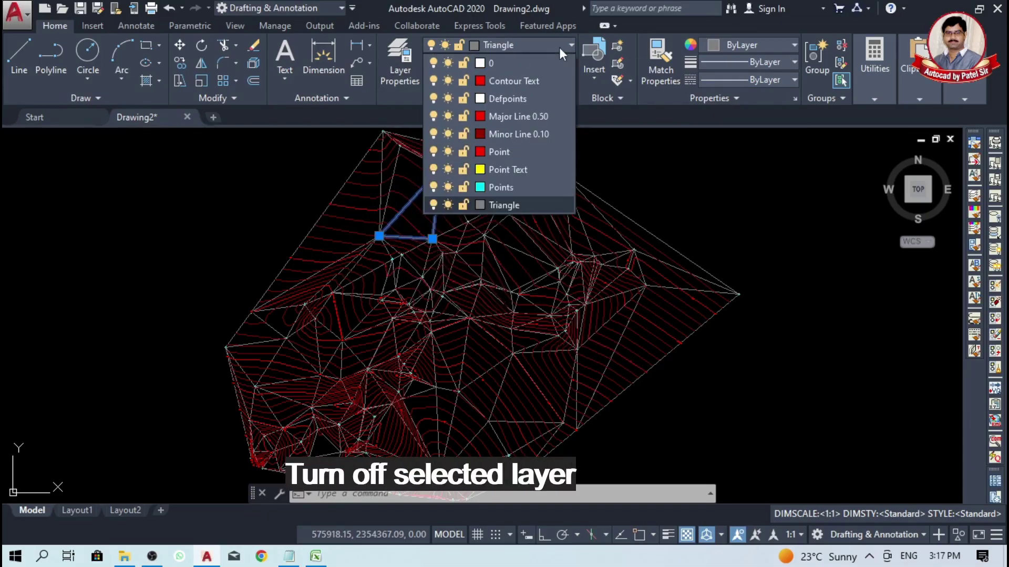
{"action": "left_click", "coordinate": [433, 205]}
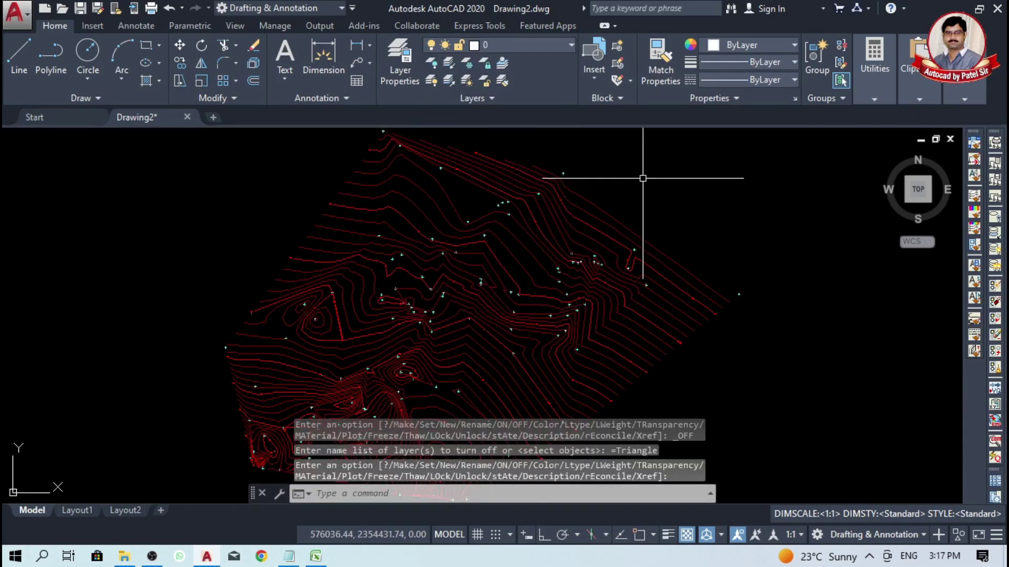
Step: Examine the generated contour lines and their elevation labels around the survey points
{"action": "scroll", "coordinate": [466, 220], "scroll_direction": "down", "scroll_amount": 4}
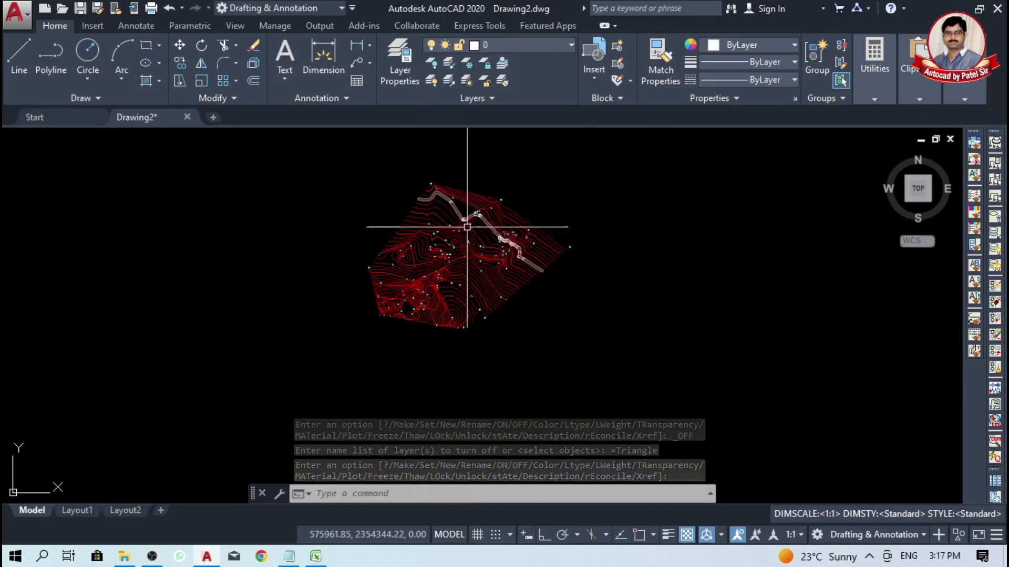
{"action": "scroll", "coordinate": [400, 277], "scroll_direction": "up", "scroll_amount": 2}
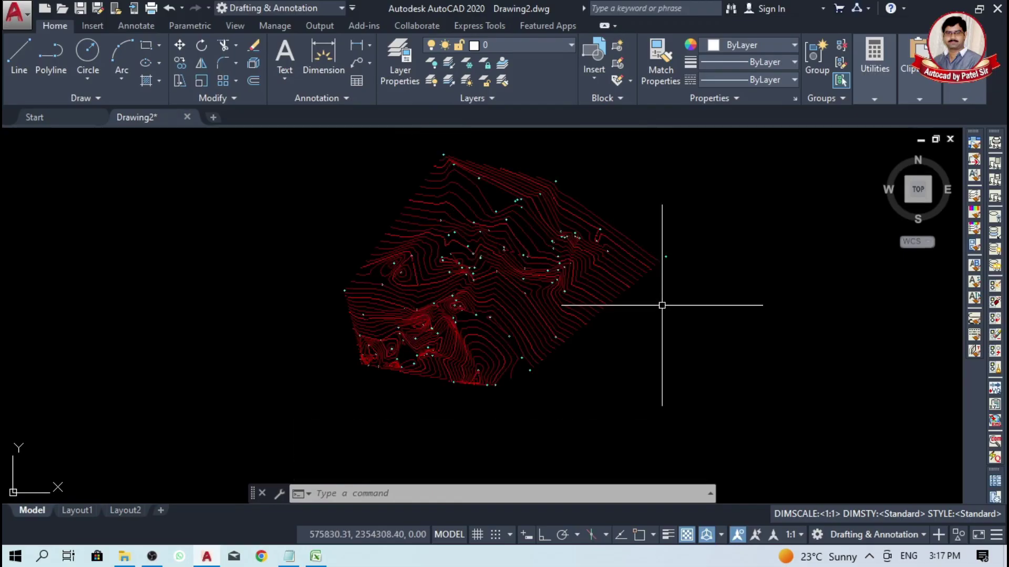
{"action": "scroll", "coordinate": [383, 292], "scroll_direction": "up", "scroll_amount": 6}
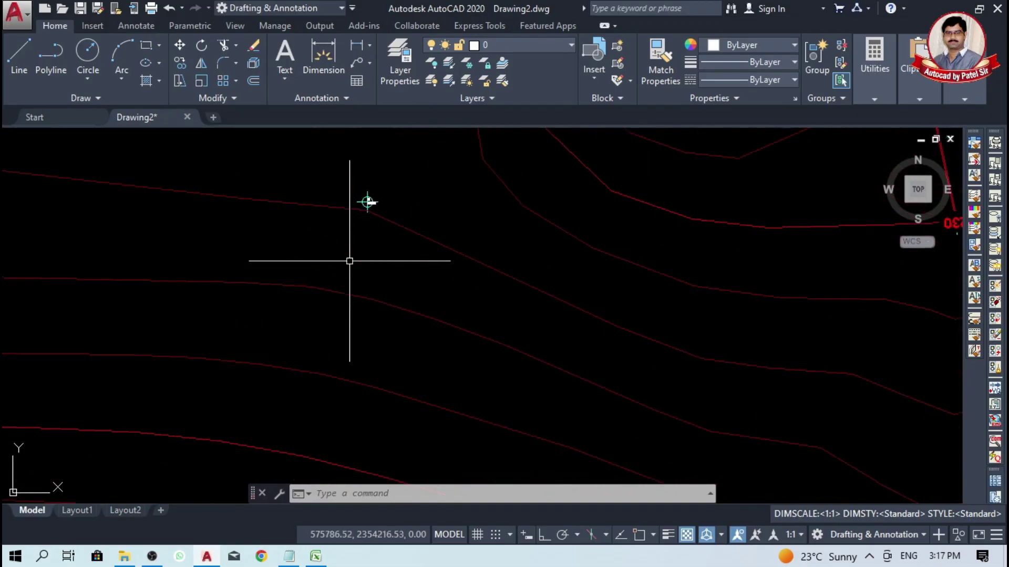
{"action": "scroll", "coordinate": [497, 383], "scroll_direction": "up", "scroll_amount": 10}
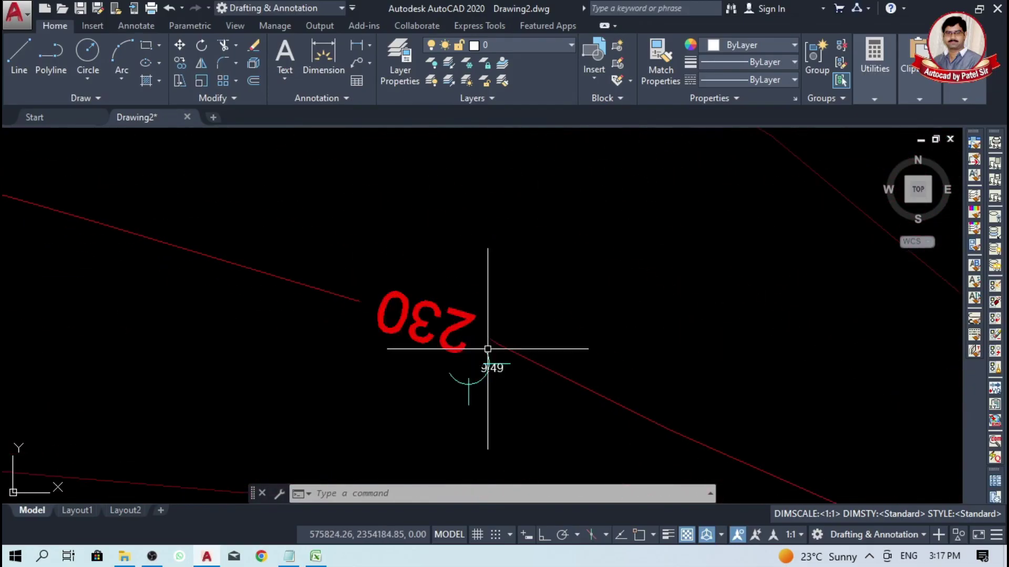
{"action": "scroll", "coordinate": [411, 327], "scroll_direction": "down", "scroll_amount": 8}
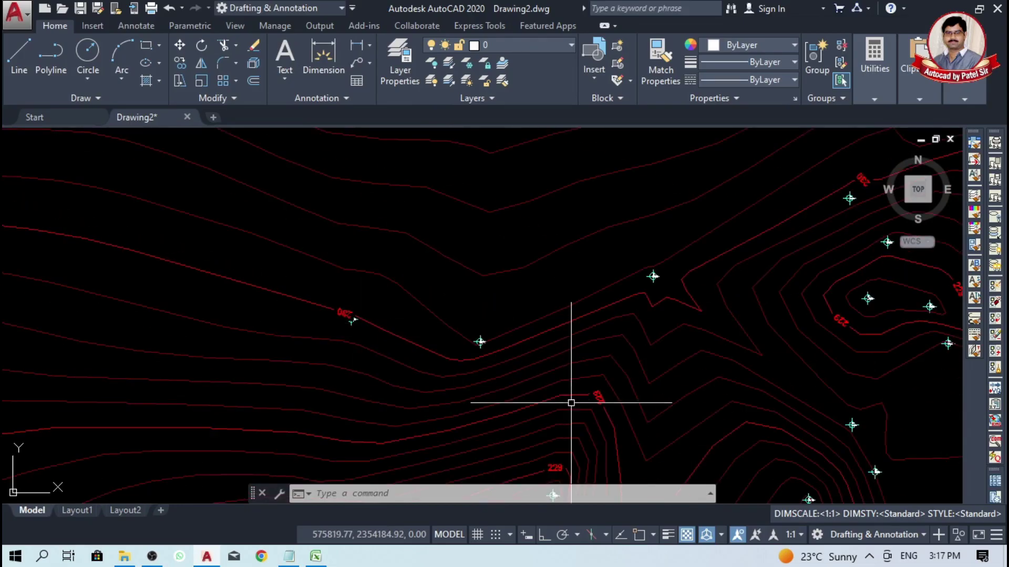
Step: Turn off layer 0, the current layer, to hide the point numbers and elevation texts at the survey points
{"action": "scroll", "coordinate": [604, 413], "scroll_direction": "up", "scroll_amount": 5}
{"action": "scroll", "coordinate": [606, 413], "scroll_direction": "up", "scroll_amount": 5}
{"action": "scroll", "coordinate": [603, 382], "scroll_direction": "down", "scroll_amount": 8}
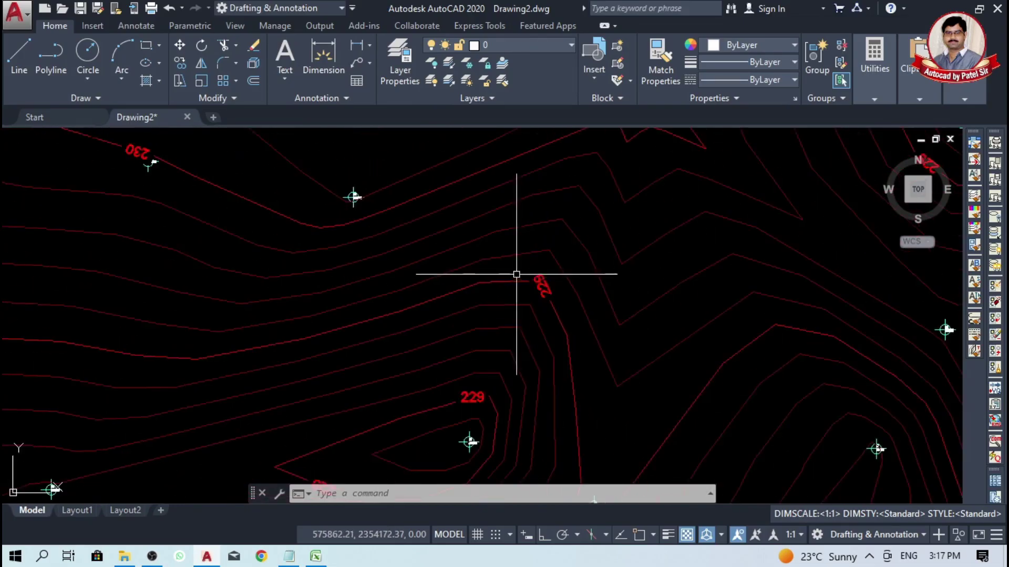
{"action": "scroll", "coordinate": [578, 378], "scroll_direction": "down", "scroll_amount": 8}
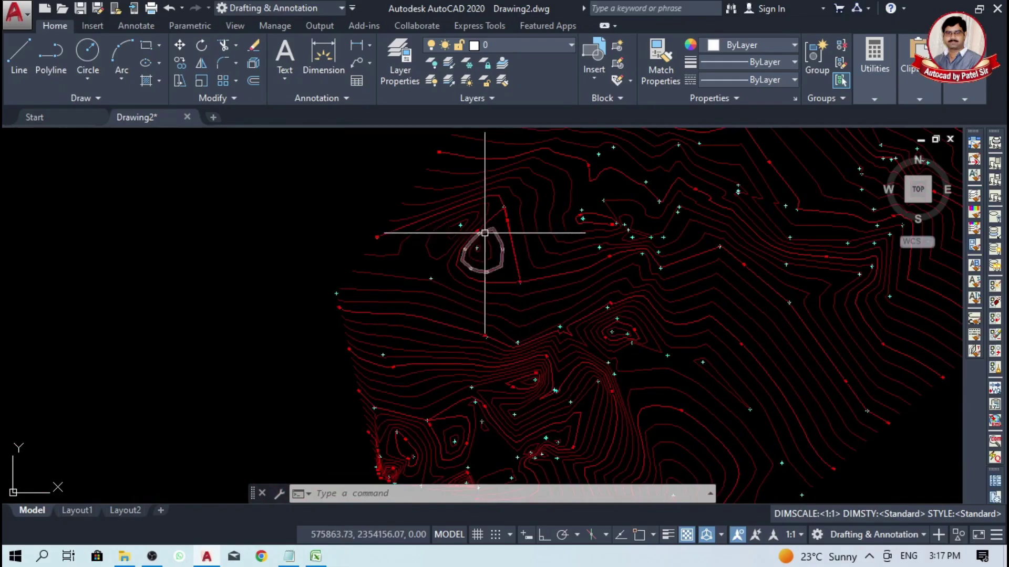
{"action": "scroll", "coordinate": [477, 296], "scroll_direction": "up", "scroll_amount": 8}
{"action": "scroll", "coordinate": [414, 279], "scroll_direction": "up", "scroll_amount": 2}
{"action": "scroll", "coordinate": [428, 295], "scroll_direction": "up", "scroll_amount": 6}
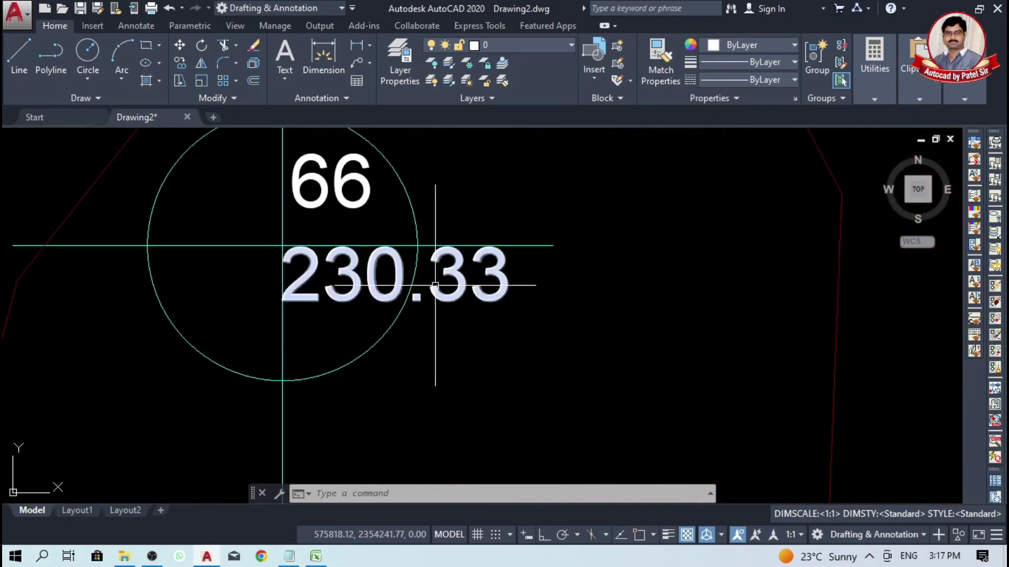
{"action": "scroll", "coordinate": [429, 282], "scroll_direction": "down", "scroll_amount": 2}
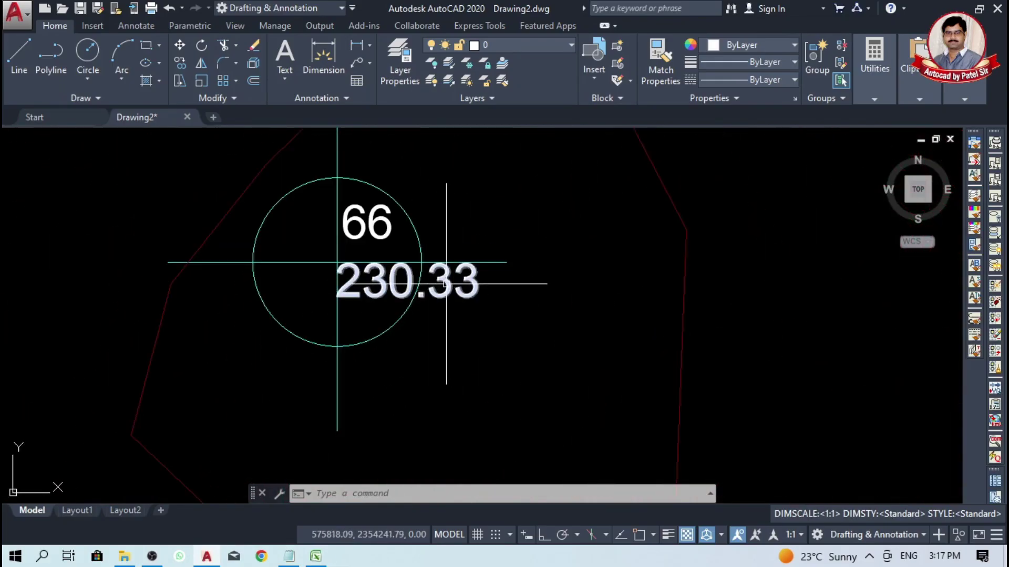
{"action": "left_click", "coordinate": [386, 226]}
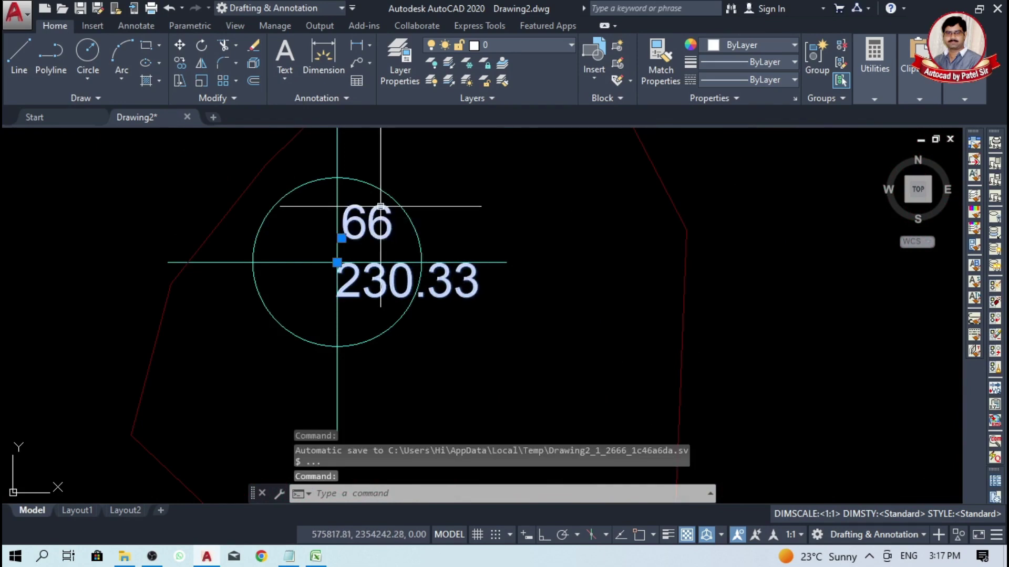
{"action": "left_click", "coordinate": [556, 49]}
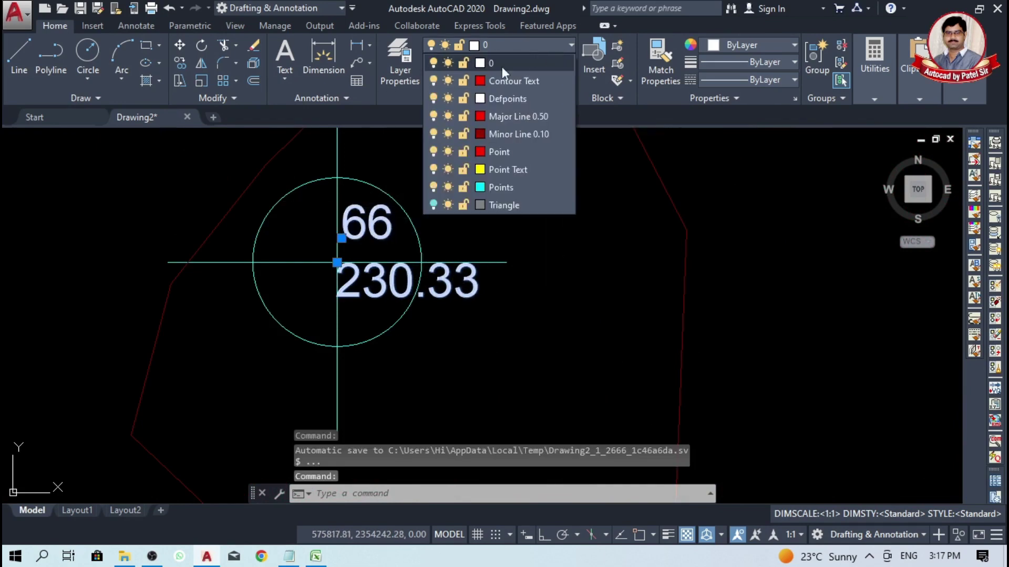
{"action": "left_click", "coordinate": [430, 62]}
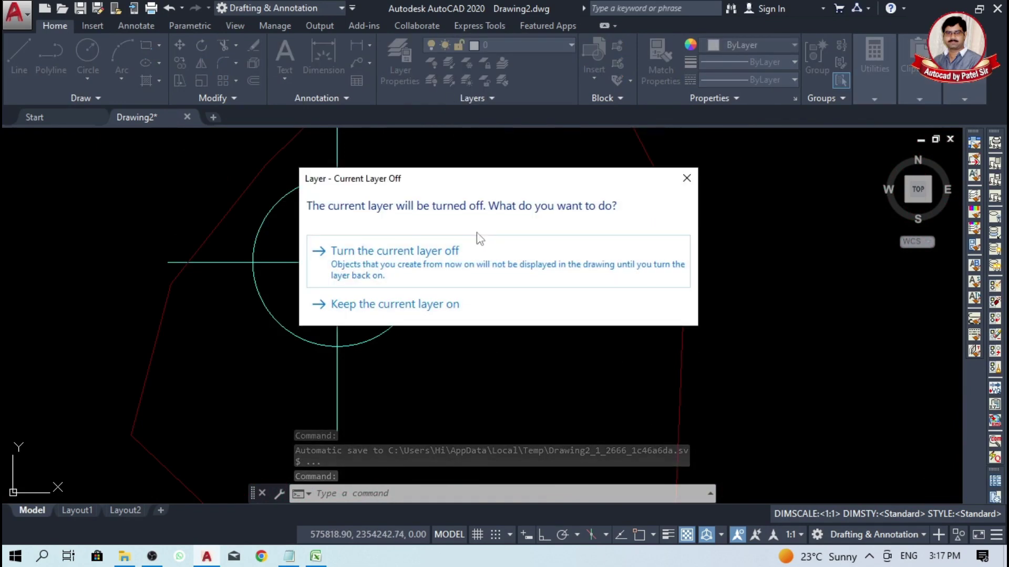
{"action": "left_click", "coordinate": [471, 250]}
Step: Turn off the Points layer so that the survey point markers are hidden among the contours
{"action": "scroll", "coordinate": [366, 293], "scroll_direction": "down", "scroll_amount": 8}
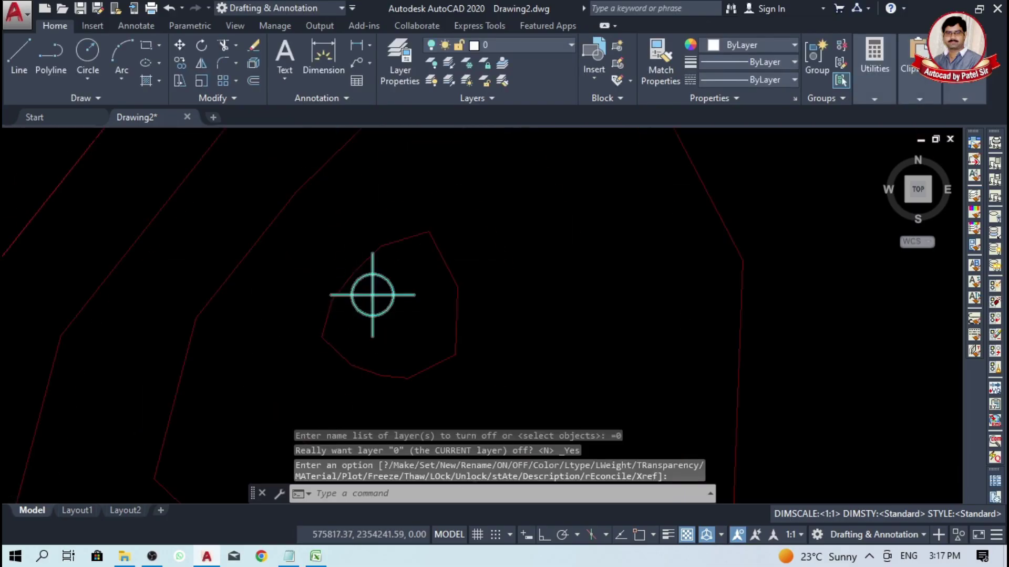
{"action": "scroll", "coordinate": [354, 272], "scroll_direction": "up", "scroll_amount": 4}
{"action": "scroll", "coordinate": [352, 284], "scroll_direction": "up", "scroll_amount": 2}
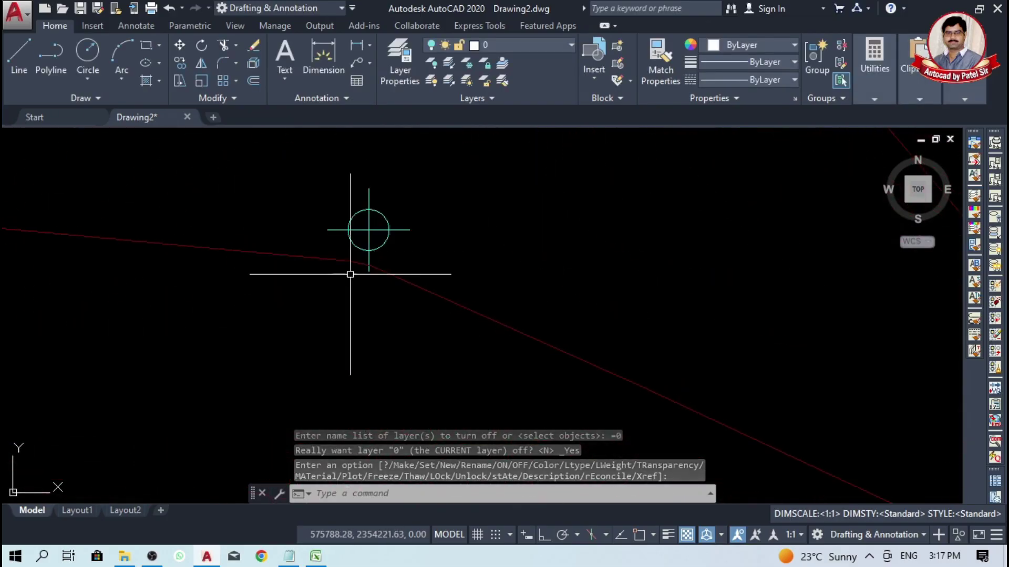
{"action": "scroll", "coordinate": [349, 293], "scroll_direction": "down", "scroll_amount": 8}
{"action": "scroll", "coordinate": [377, 313], "scroll_direction": "up", "scroll_amount": 8}
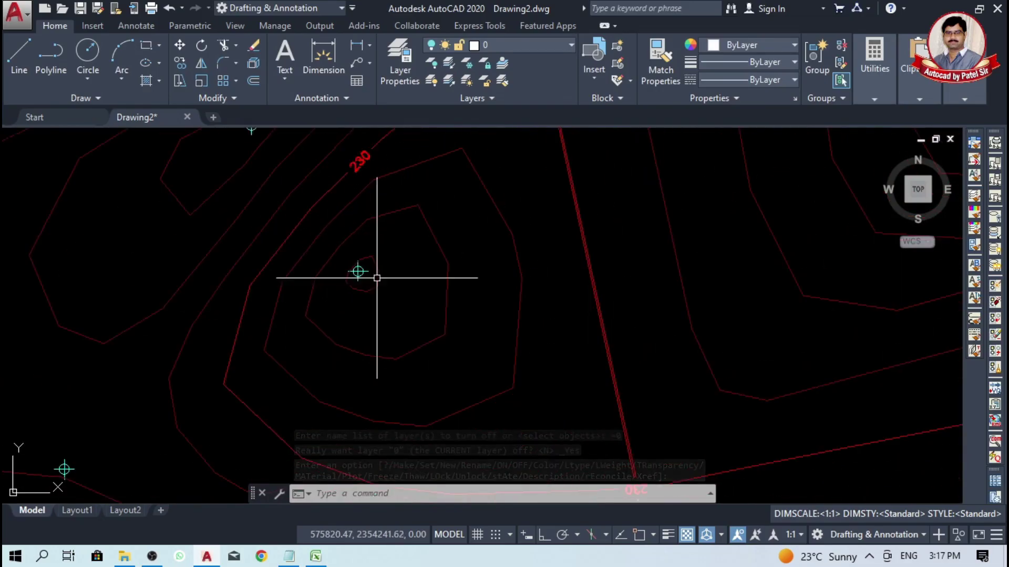
{"action": "left_click", "coordinate": [388, 288]}
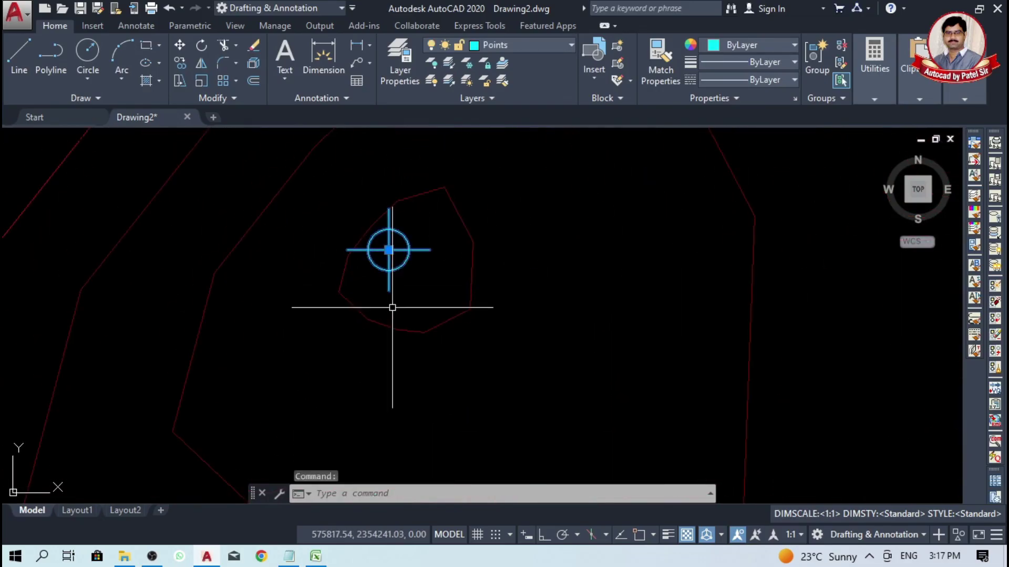
{"action": "left_click", "coordinate": [570, 46]}
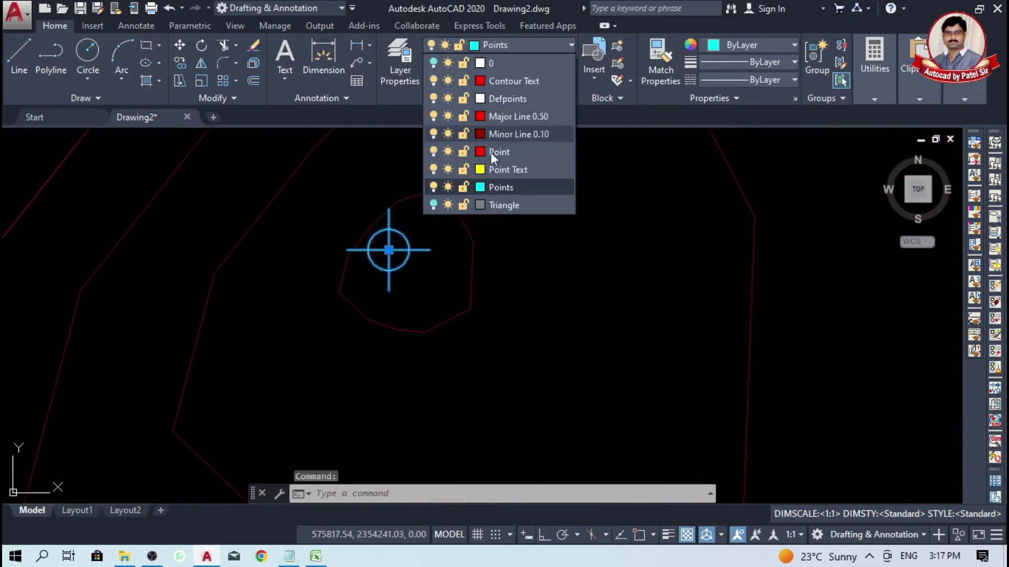
{"action": "left_click", "coordinate": [433, 187]}
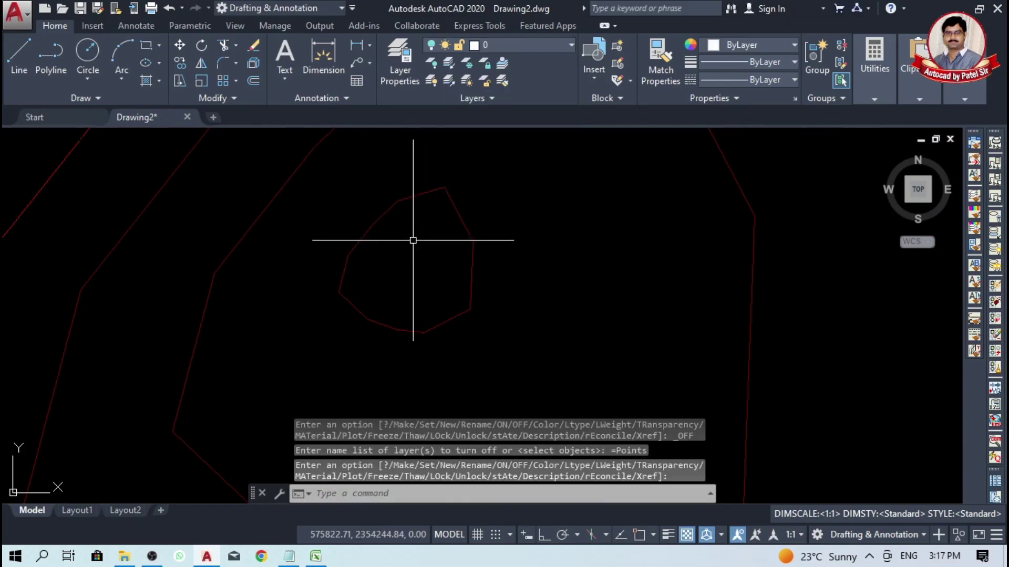
Step: Inspect the contour map as a whole and check the elevation labels on the major contours up close
{"action": "scroll", "coordinate": [412, 238], "scroll_direction": "down", "scroll_amount": 5}
{"action": "scroll", "coordinate": [288, 239], "scroll_direction": "down", "scroll_amount": 5}
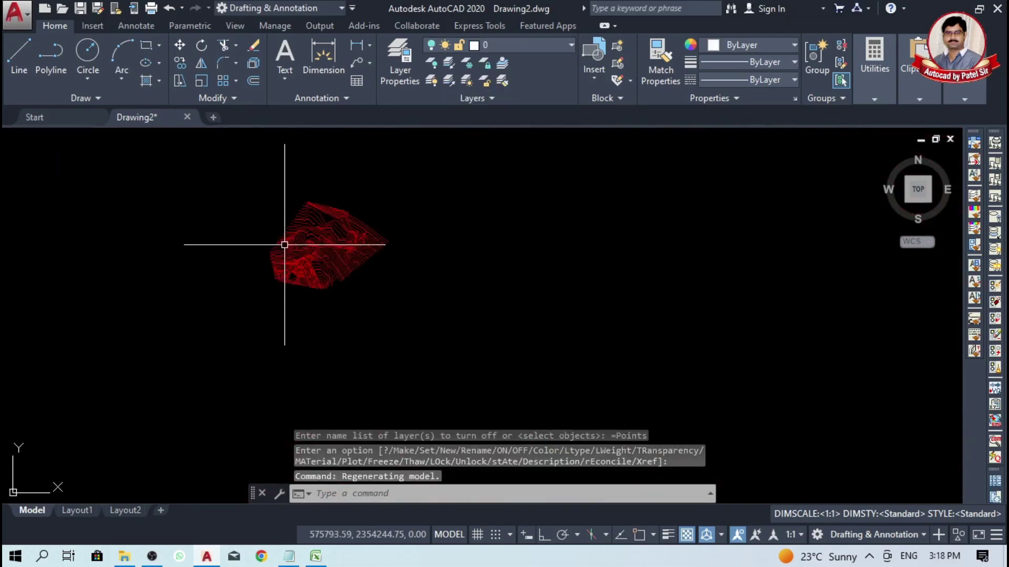
{"action": "scroll", "coordinate": [284, 240], "scroll_direction": "up", "scroll_amount": 3}
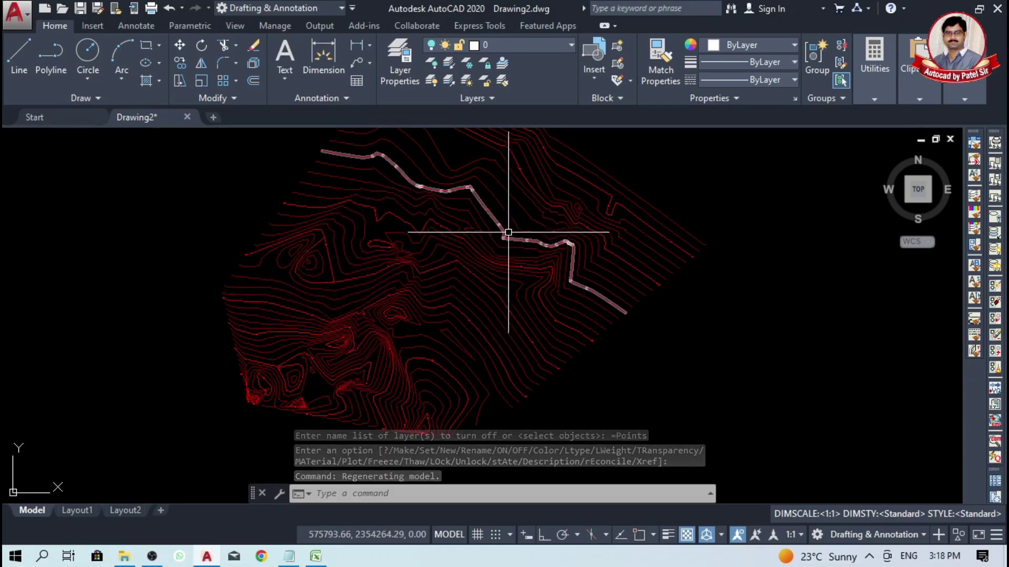
{"action": "scroll", "coordinate": [527, 225], "scroll_direction": "up", "scroll_amount": 5}
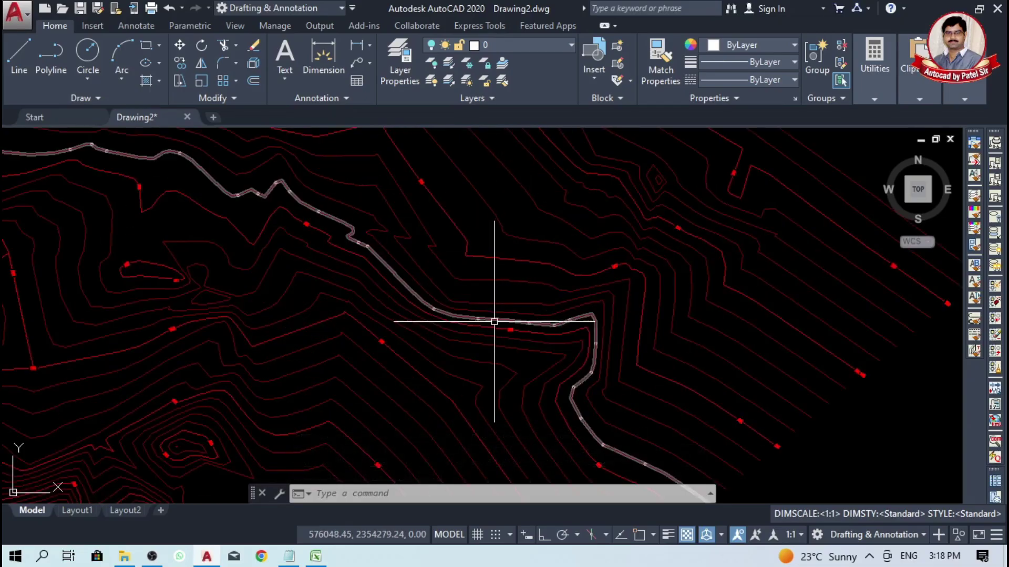
{"action": "scroll", "coordinate": [493, 322], "scroll_direction": "up", "scroll_amount": 5}
{"action": "scroll", "coordinate": [425, 218], "scroll_direction": "down", "scroll_amount": 8}
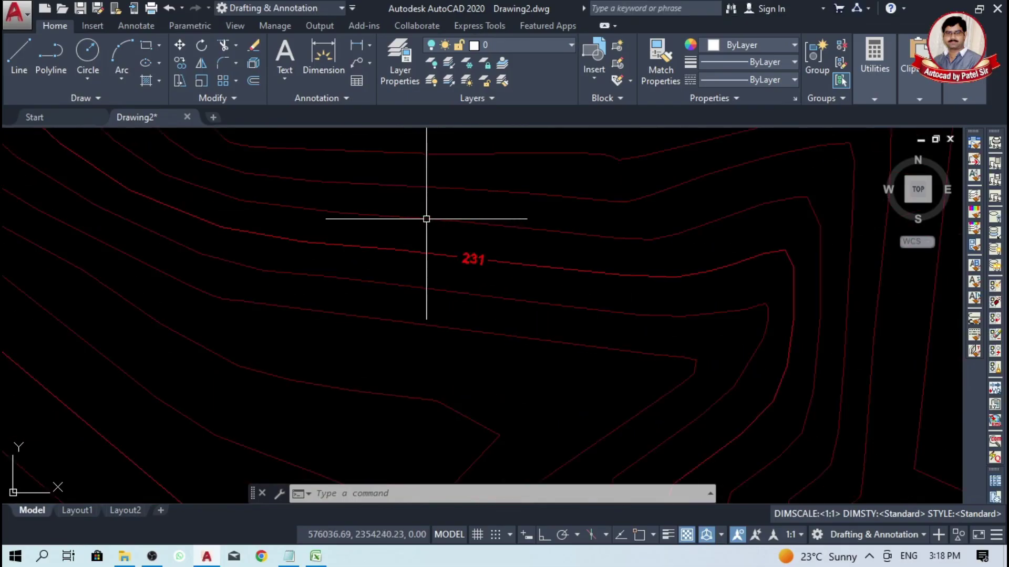
{"action": "scroll", "coordinate": [506, 305], "scroll_direction": "down", "scroll_amount": 2}
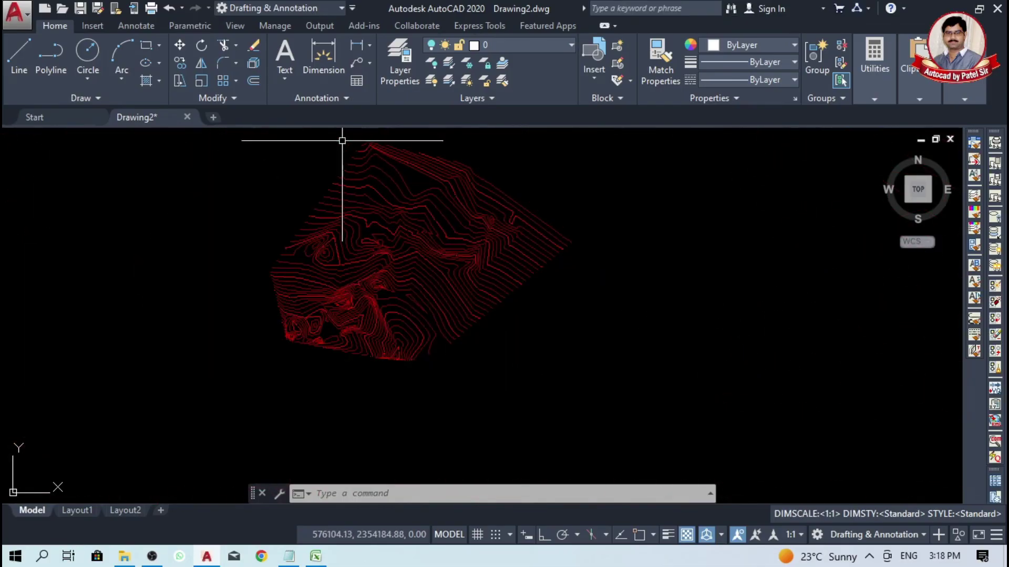
{"action": "scroll", "coordinate": [315, 140], "scroll_direction": "up", "scroll_amount": 3}
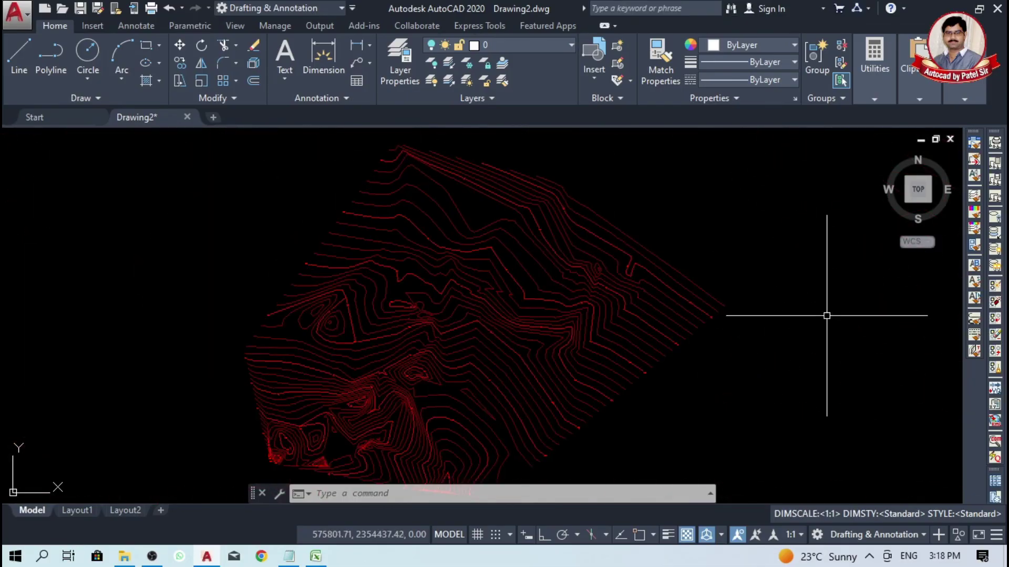